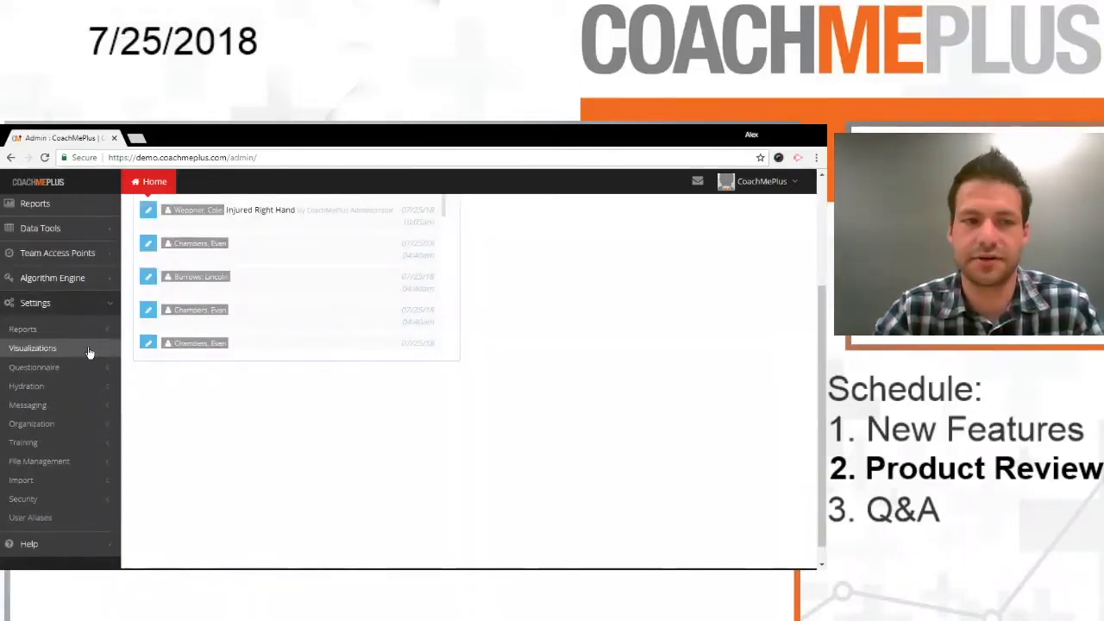
Open the Visualization Builder from the Visualizations settings and choose Assessment as the type to build
left_click(90, 349)
scroll(109, 313, "up", 1)
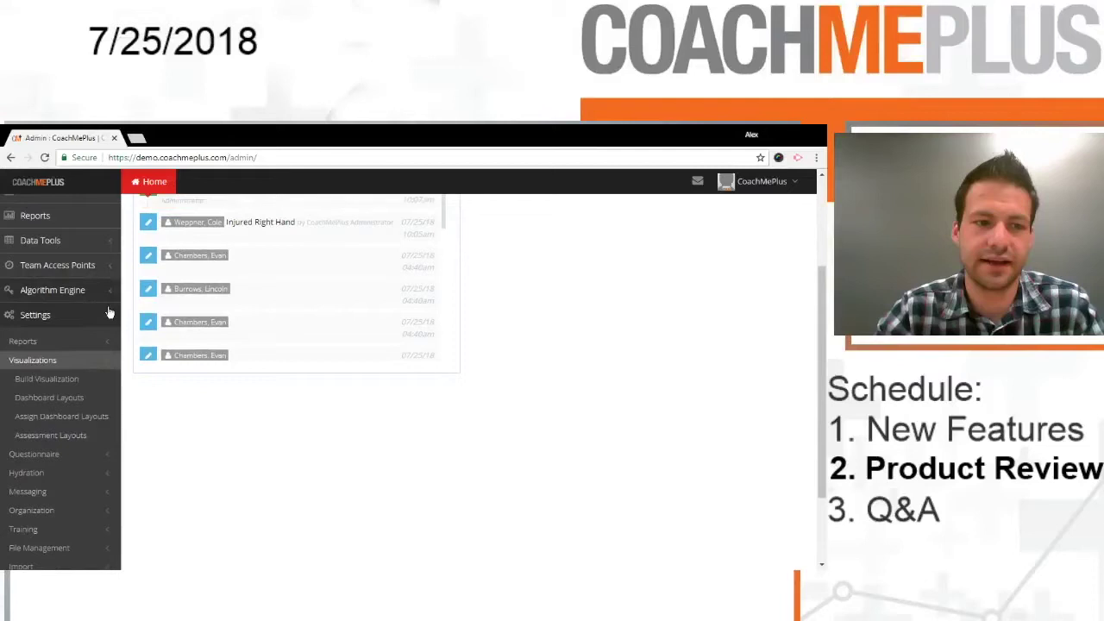
left_click(49, 379)
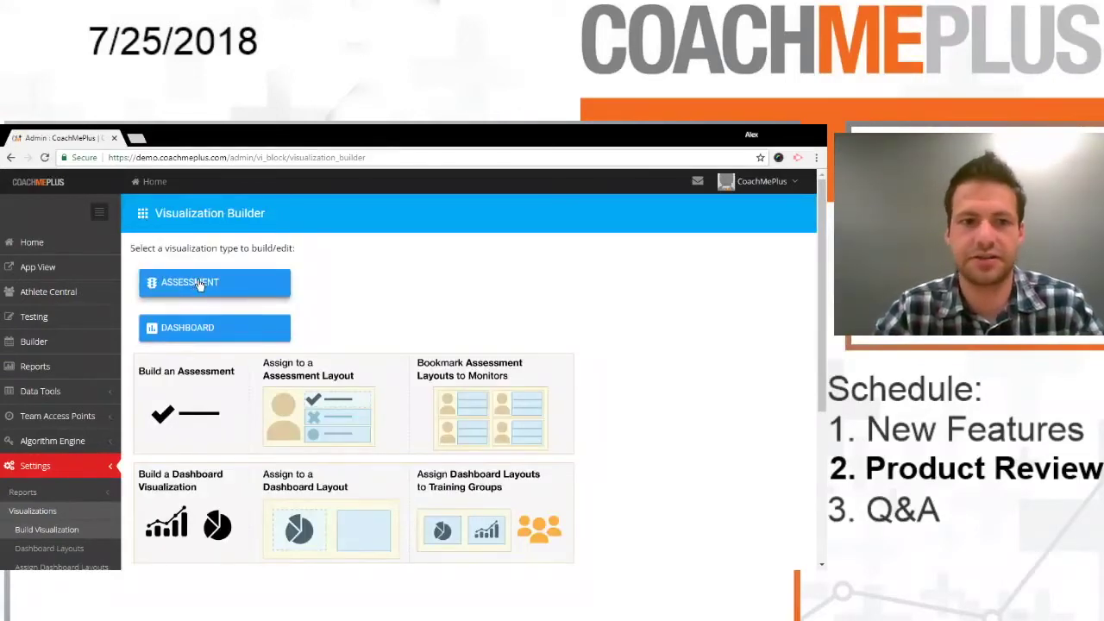
left_click(199, 284)
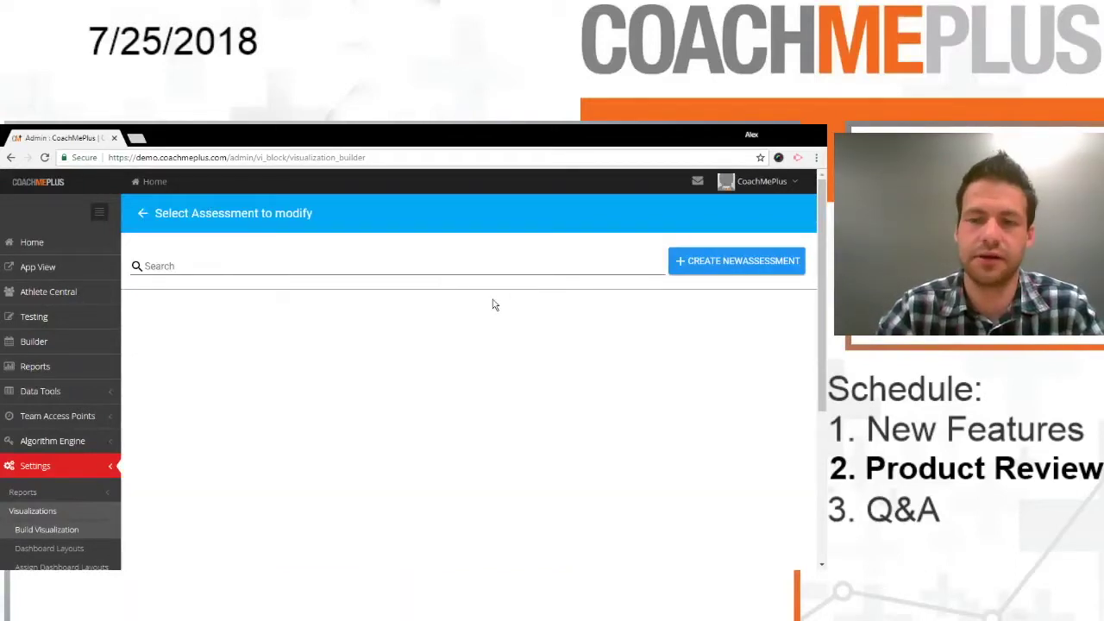
Create a new assessment named "40yd Dash" of the Data Value Assessment type
left_click(677, 274)
type("40yd")
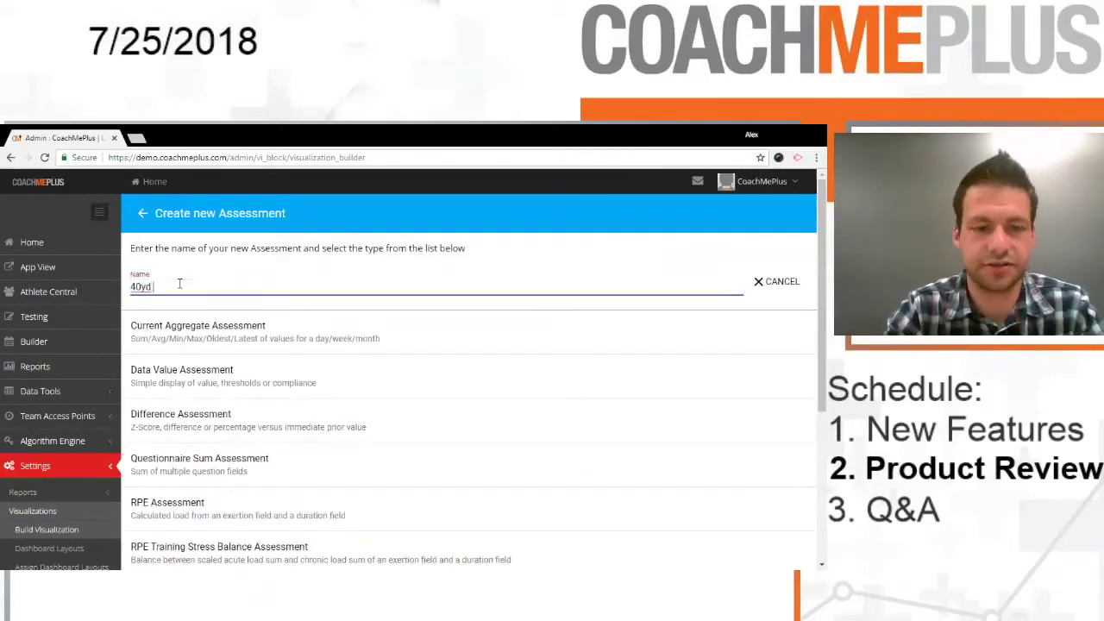
type(" Dash")
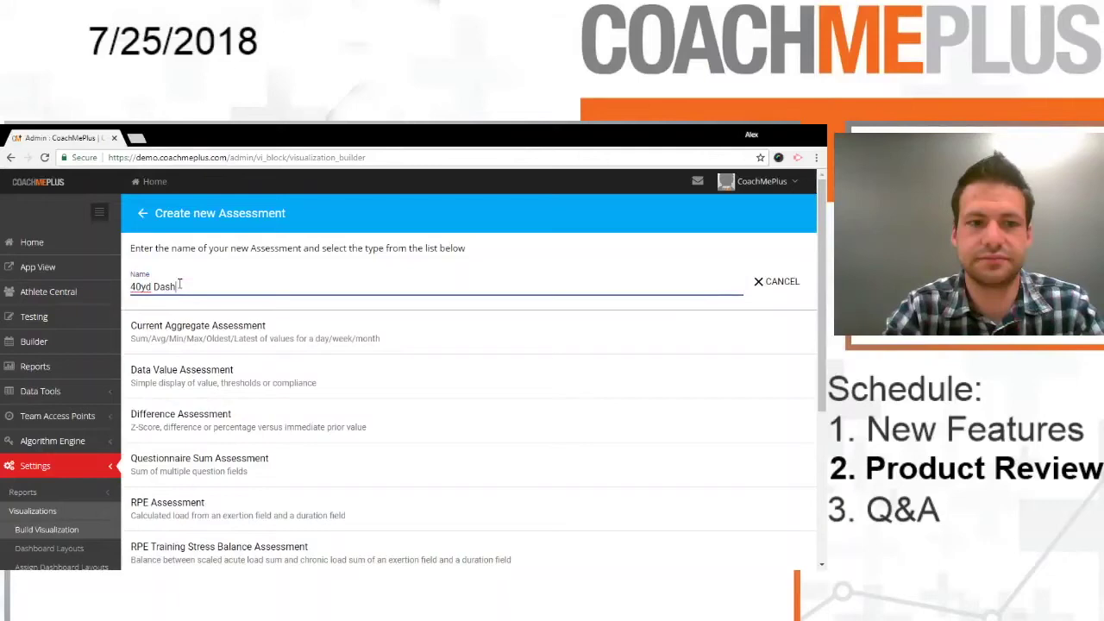
scroll(258, 362, "down", 1)
scroll(377, 411, "up", 1)
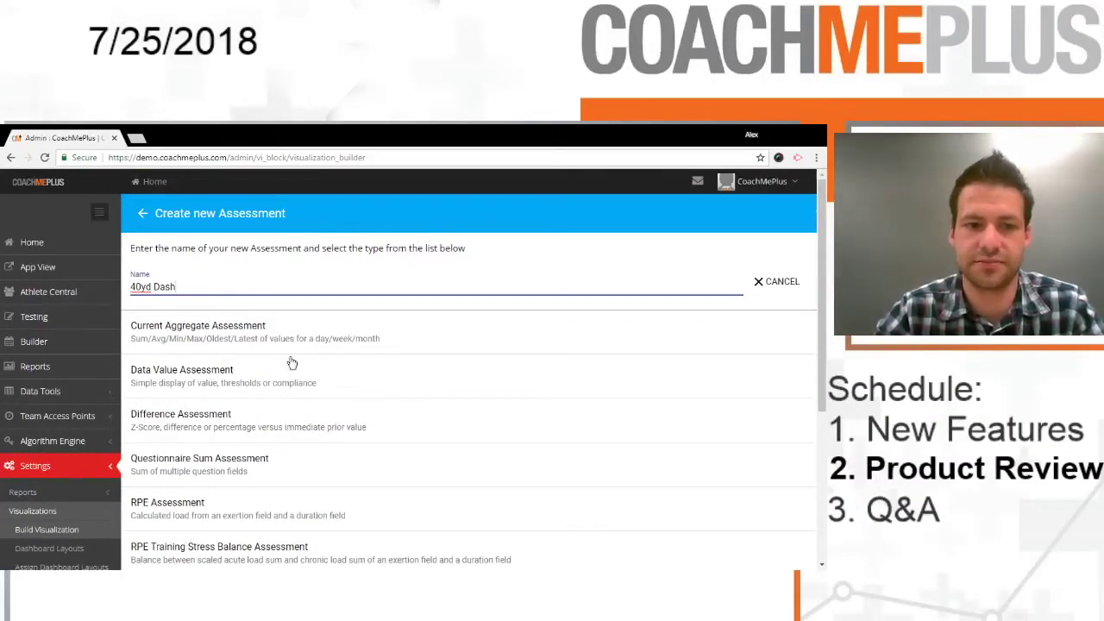
left_click(341, 383)
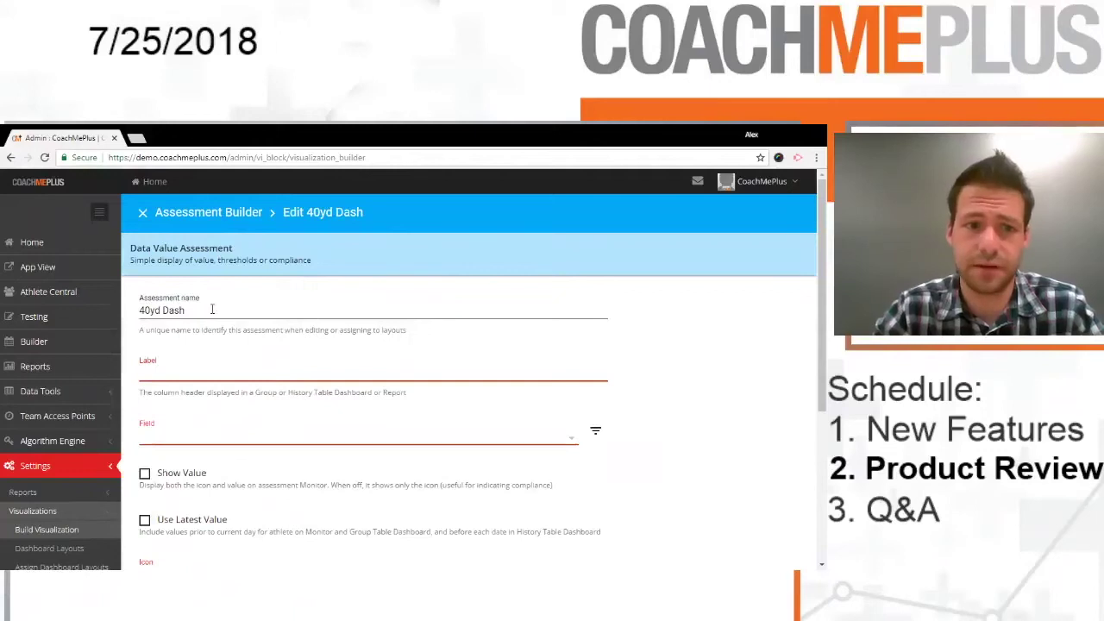
Label the assessment "40yd Dash" and assign it the 40yd Dash (sec) field
scroll(269, 328, "down", 1)
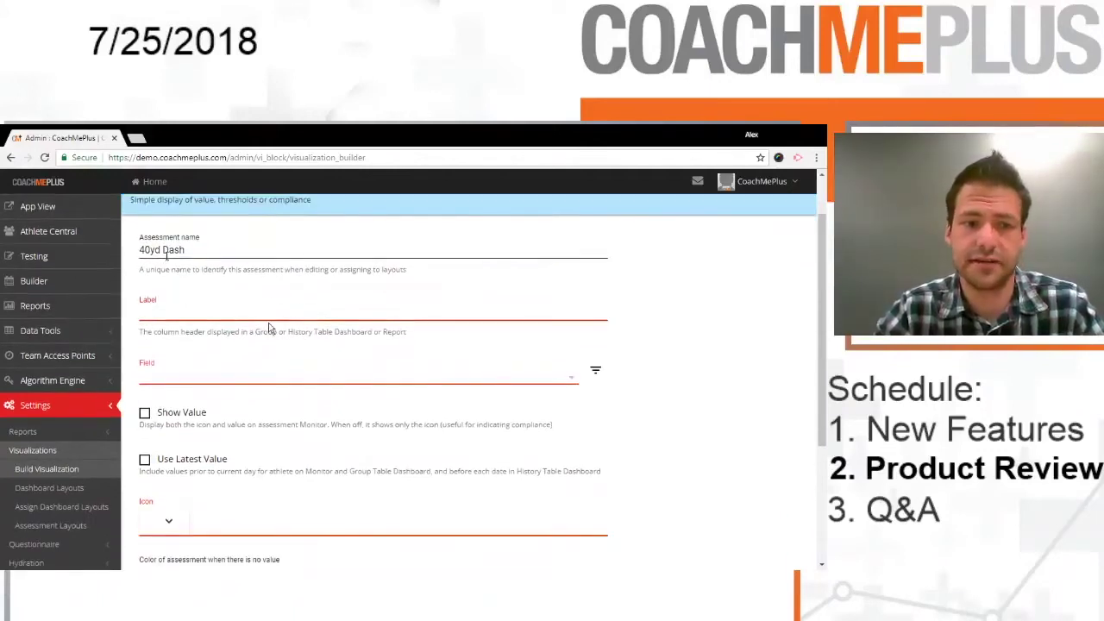
left_click(220, 311)
type("40 yd Dash")
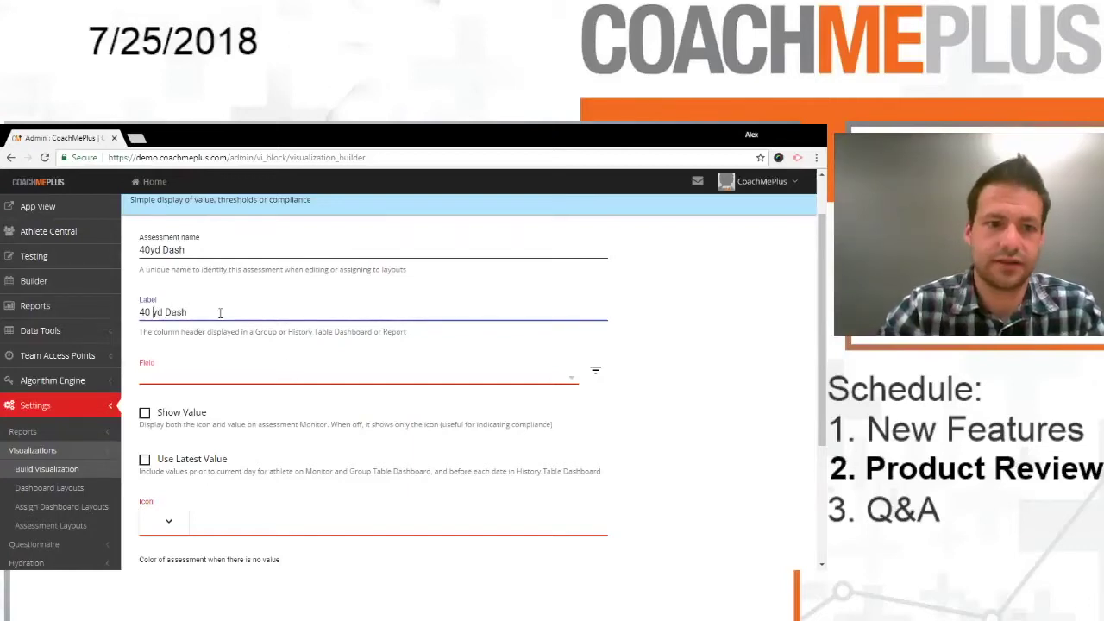
key("BackSpace")
left_click(299, 369)
type("40")
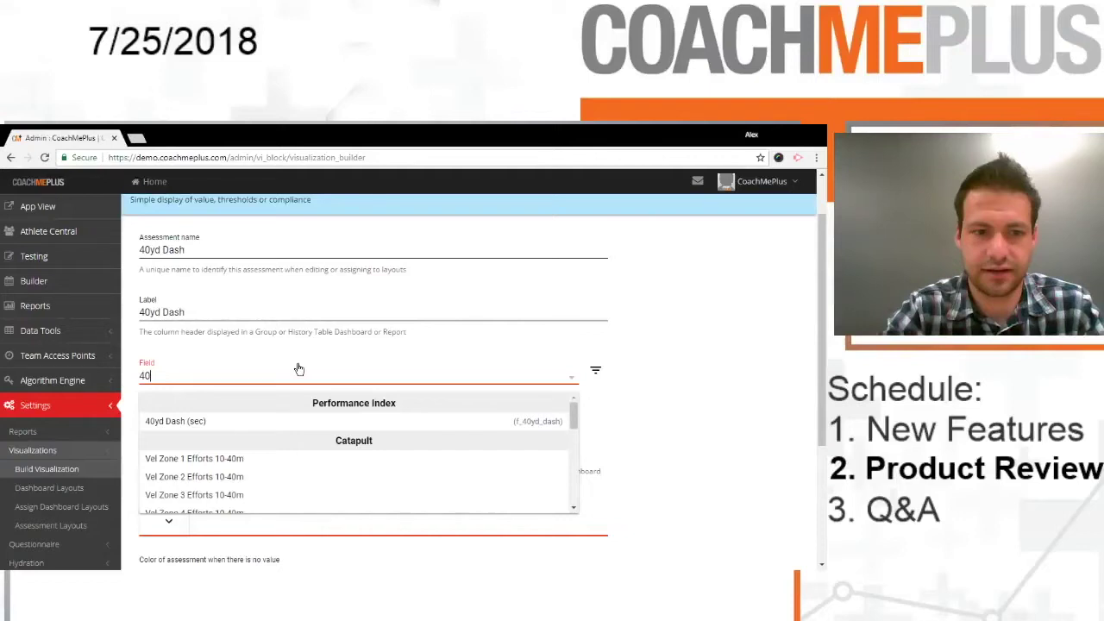
type("yd")
left_click(222, 422)
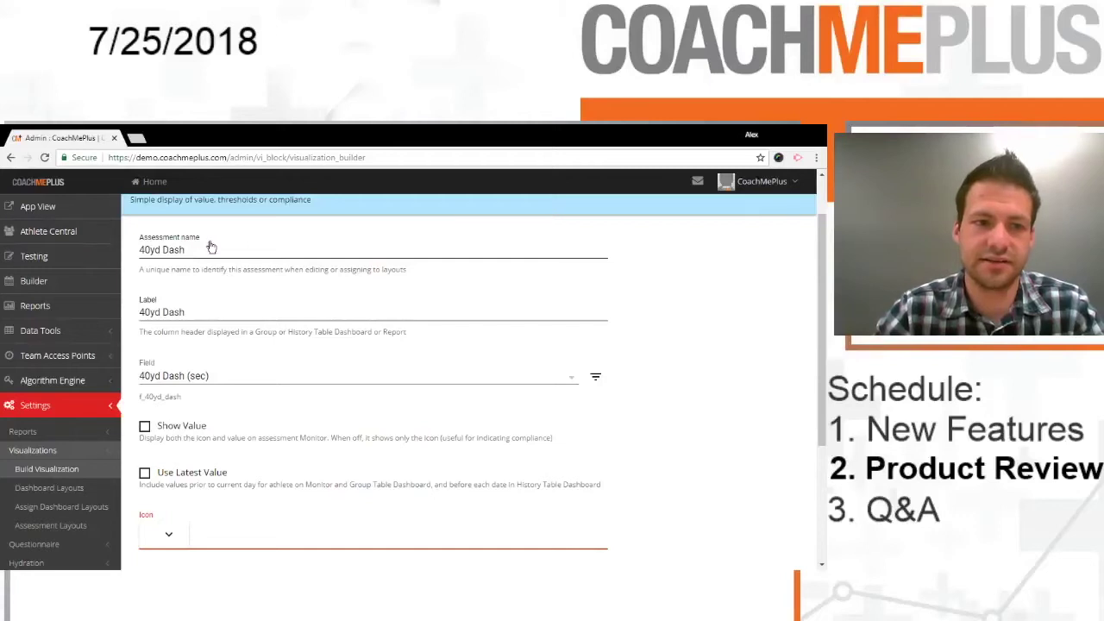
Enable Show Value and Use Latest Value for the 40yd Dash assessment
scroll(217, 358, "down", 2)
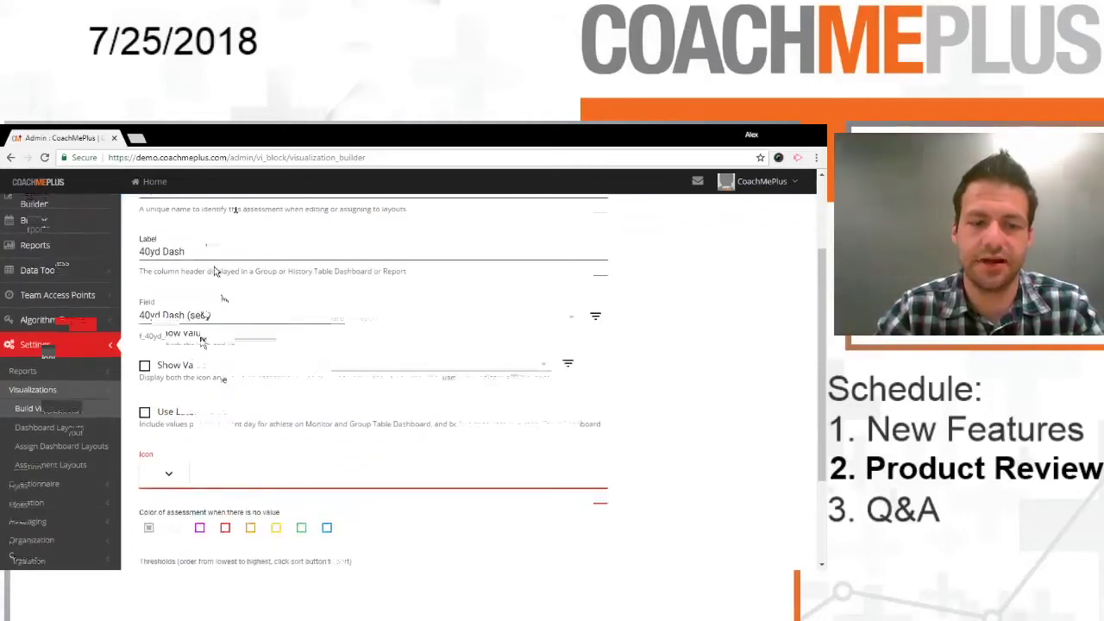
left_click(144, 366)
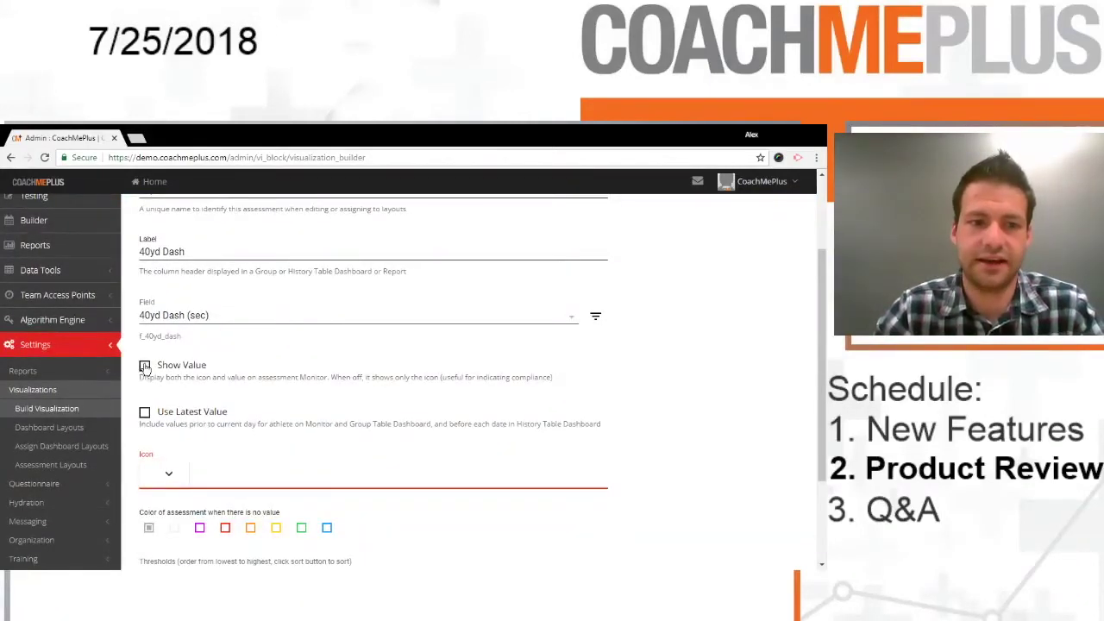
left_click(144, 411)
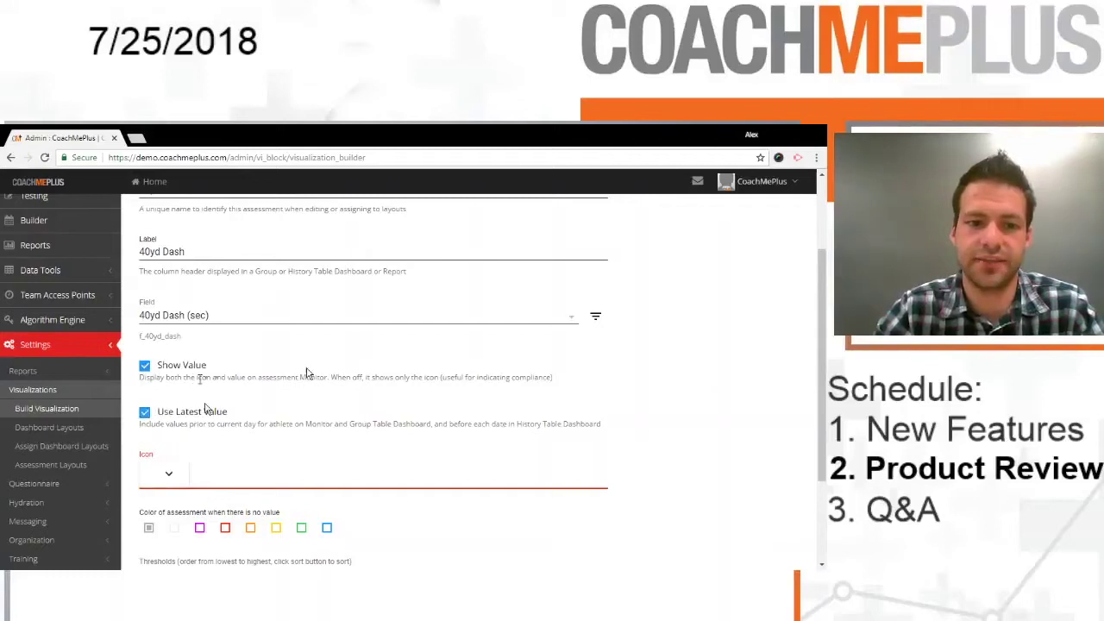
Search the icons for "arrow", assign the right-pointing arrow to the 40yd Dash assessment, and save it
scroll(327, 350, "down", 3)
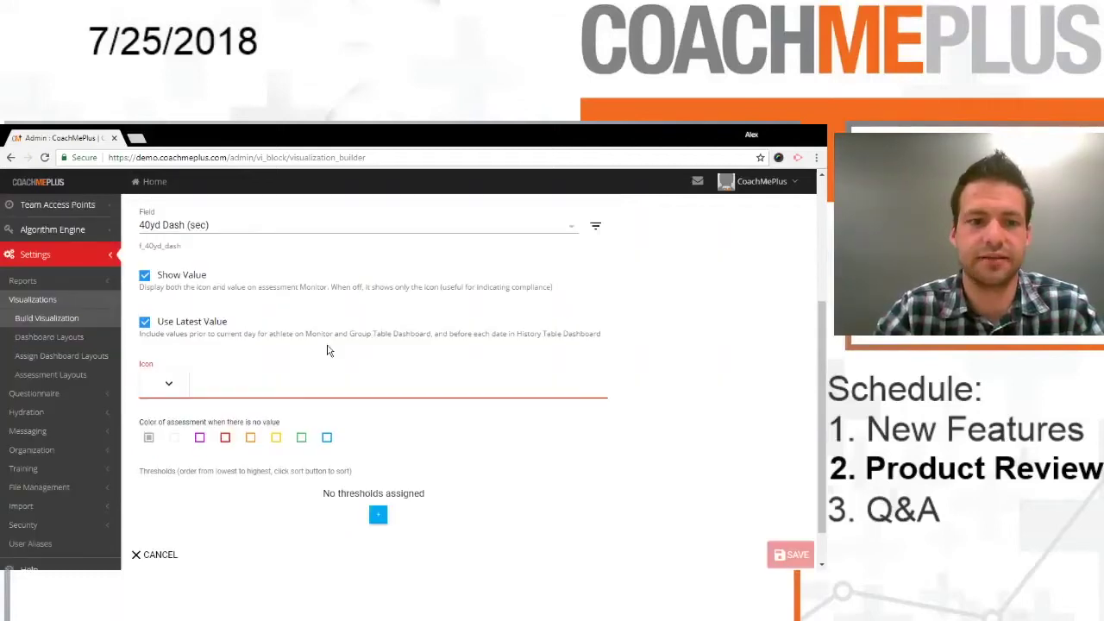
scroll(328, 351, "down", 1)
left_click(168, 352)
left_click(544, 391)
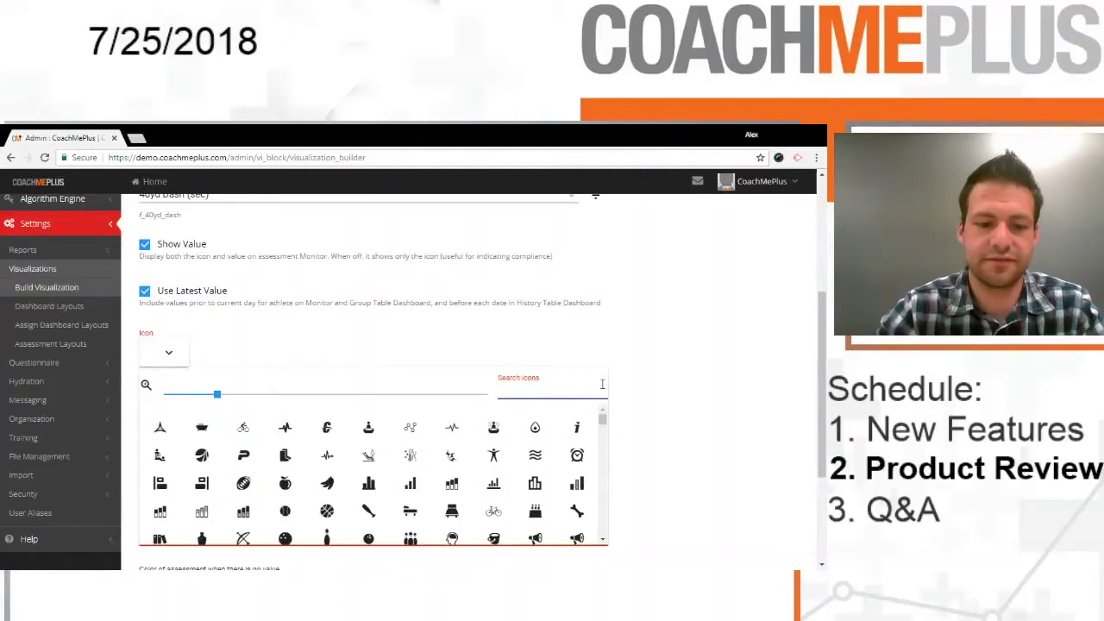
type("arrow")
left_click(587, 427)
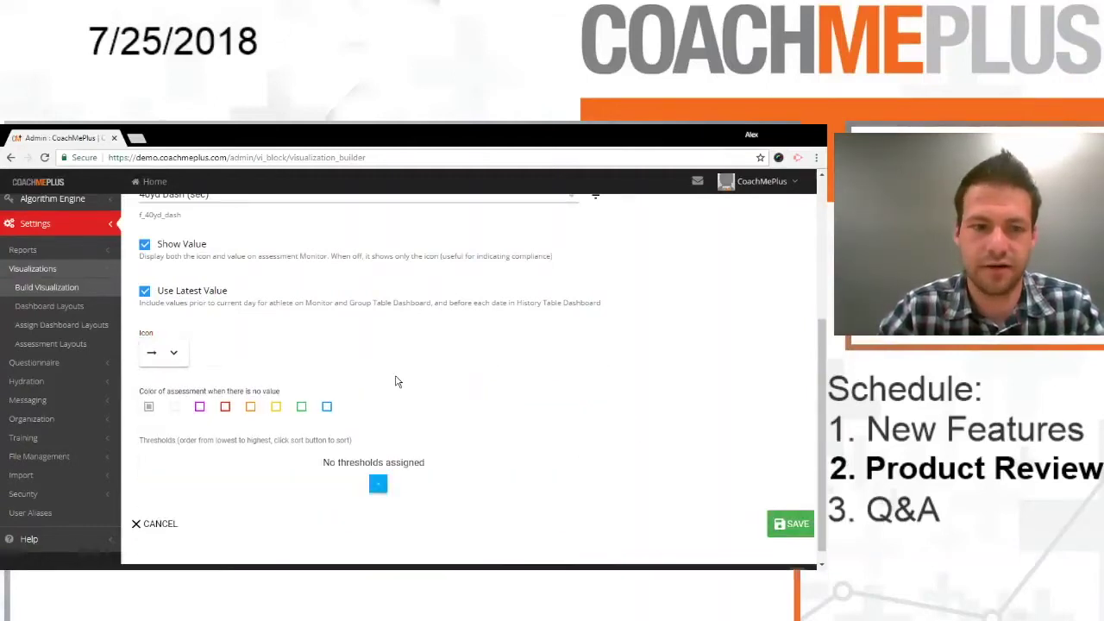
scroll(389, 365, "down", 1)
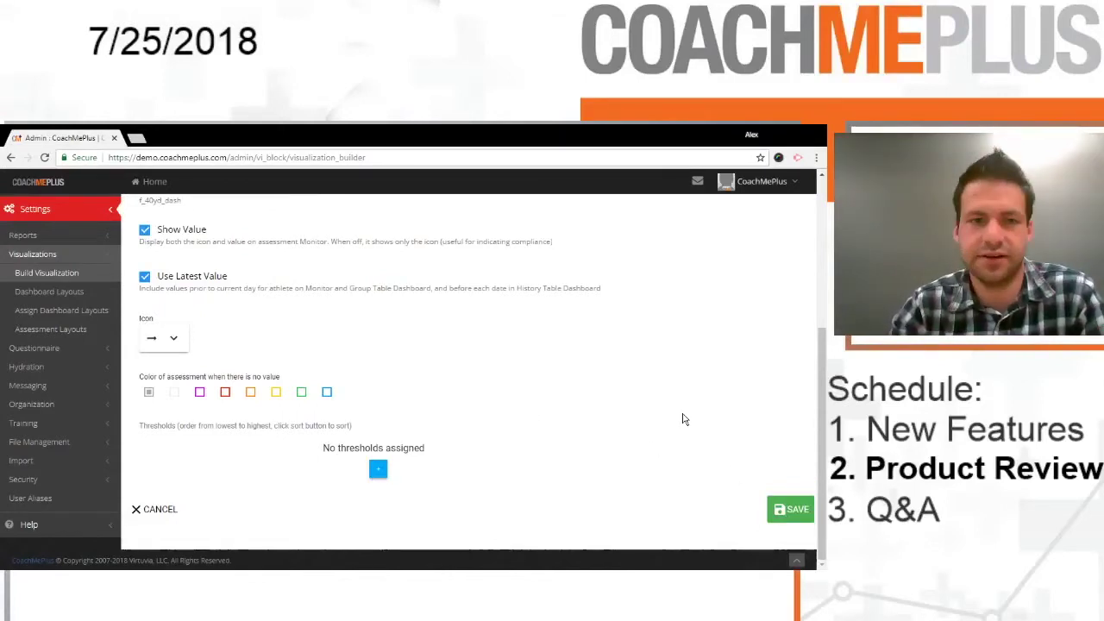
left_click(802, 509)
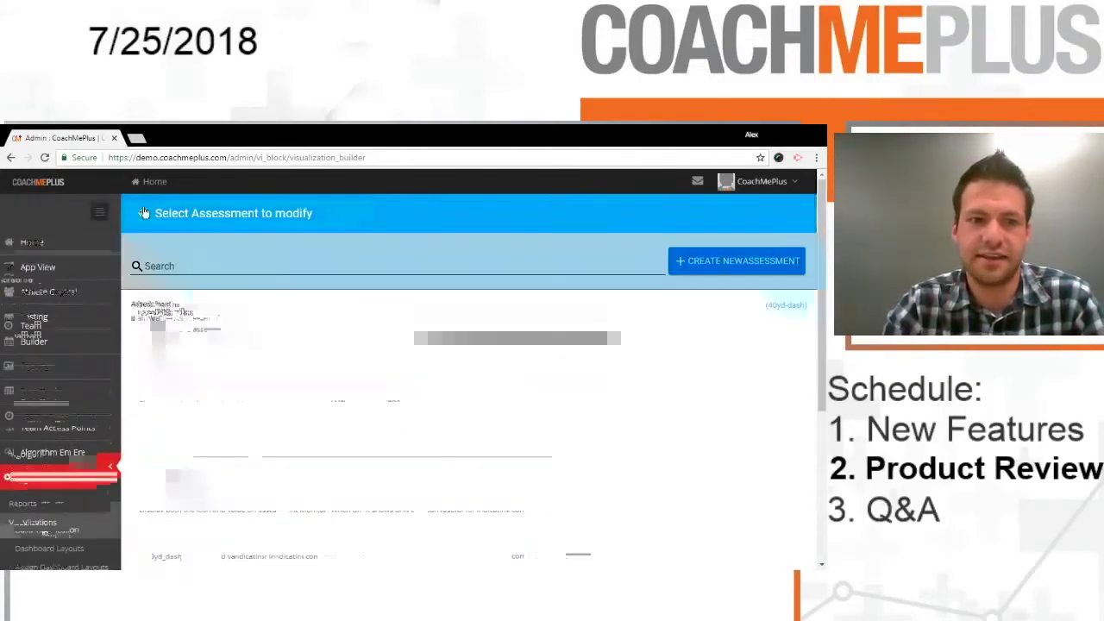
Create another new assessment named "Squat 1RM" of the Data Value Assessment type
left_click(691, 261)
left_click(232, 286)
type("S")
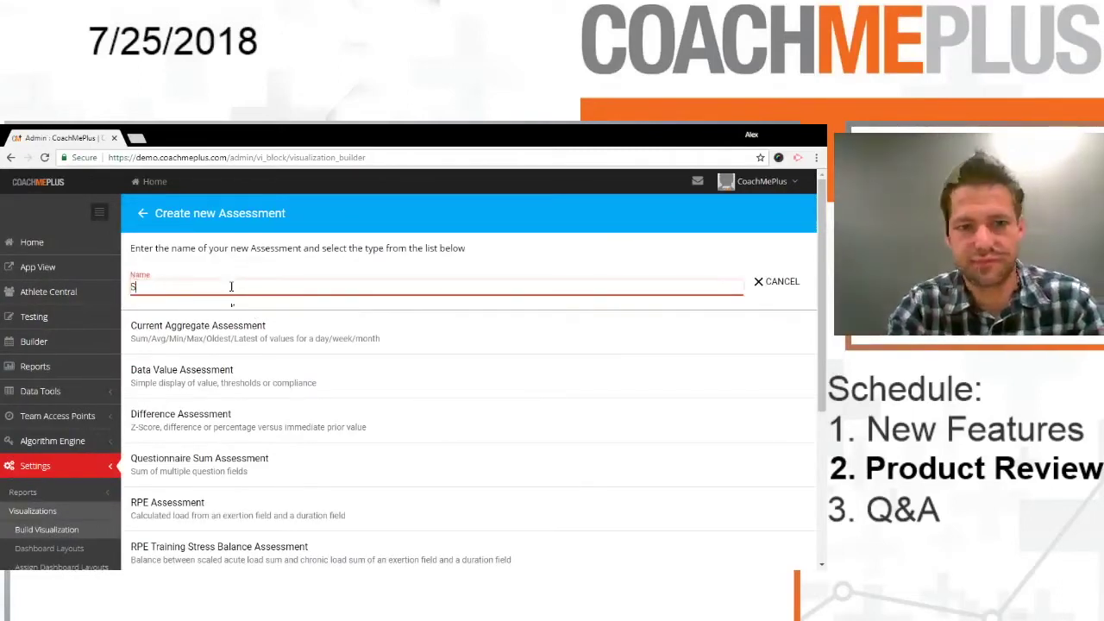
type("quau 1")
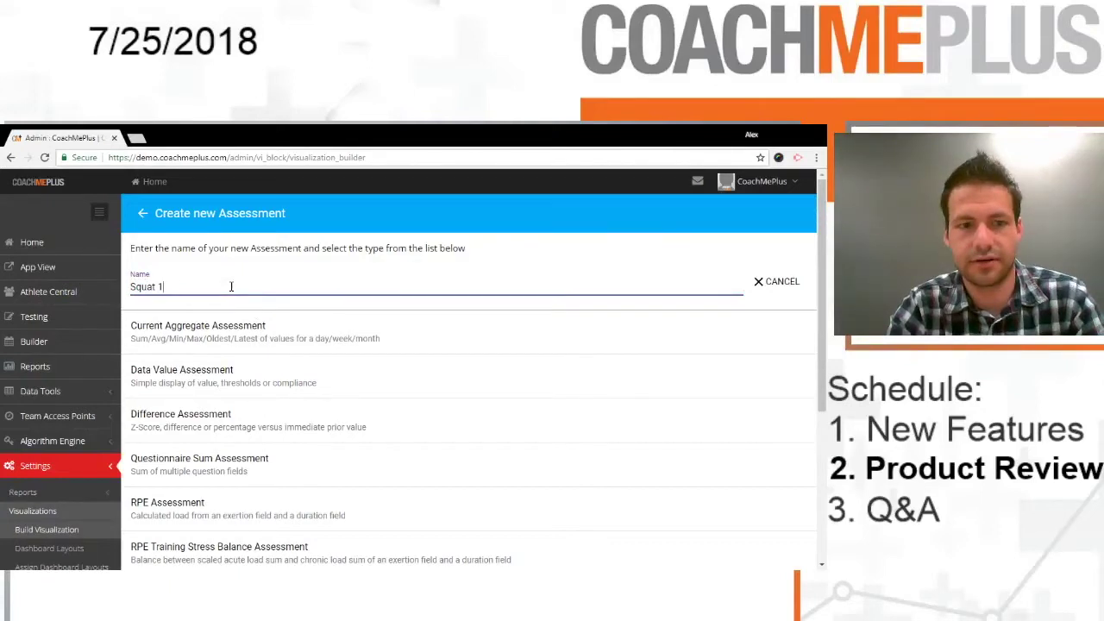
type("RM")
left_click(246, 374)
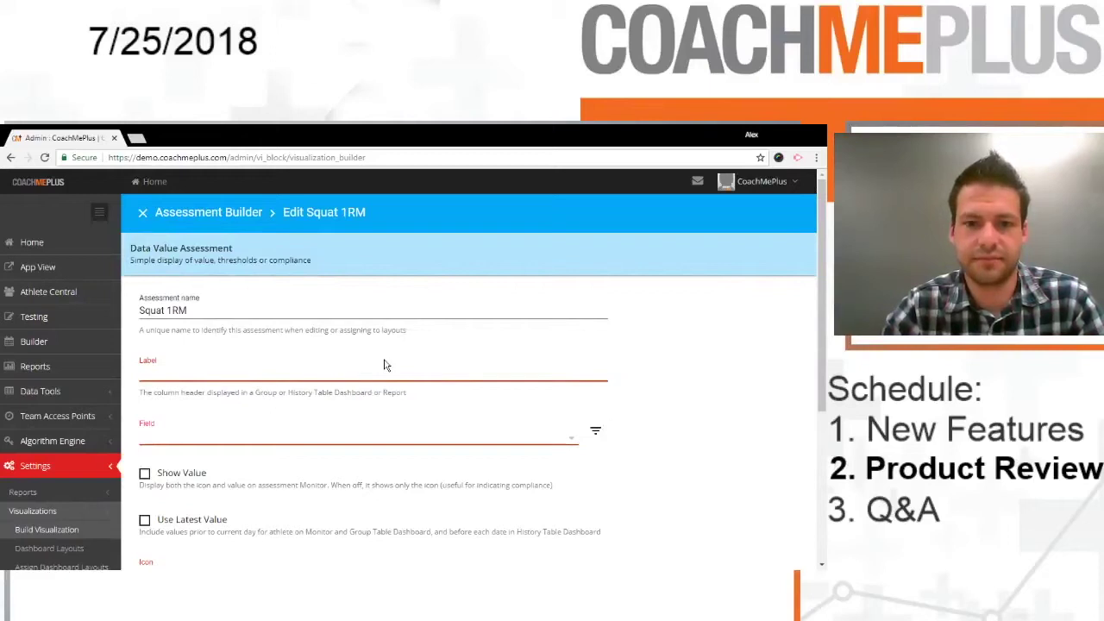
Label the assessment "Squat 1RM" and assign it the Squat 1RM (lbs) field
left_click(204, 352)
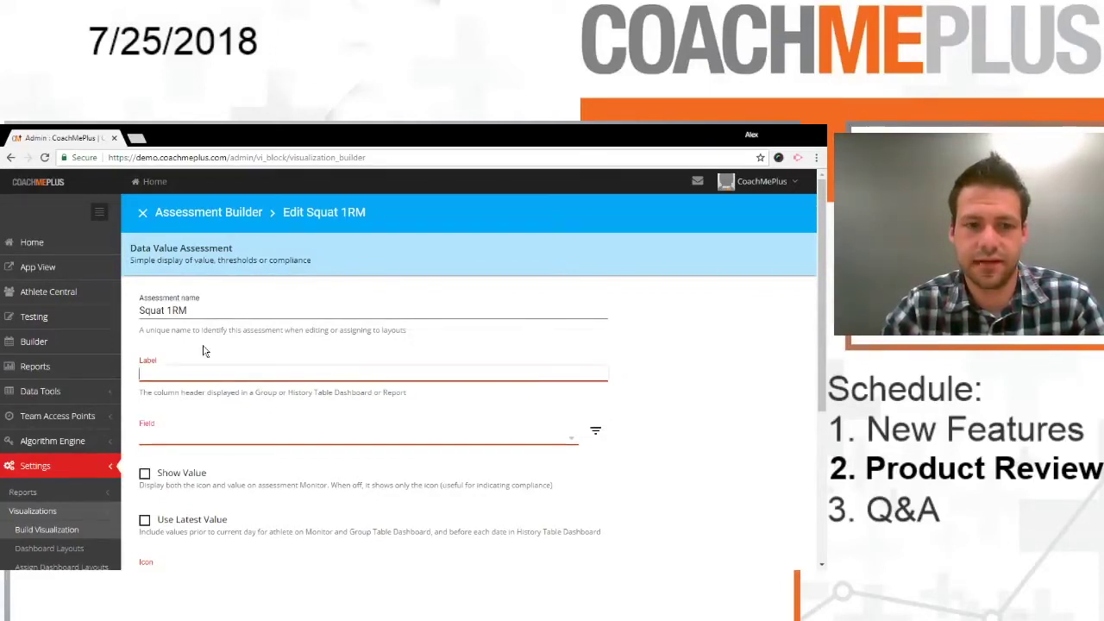
triple_click(197, 312)
left_click(203, 373)
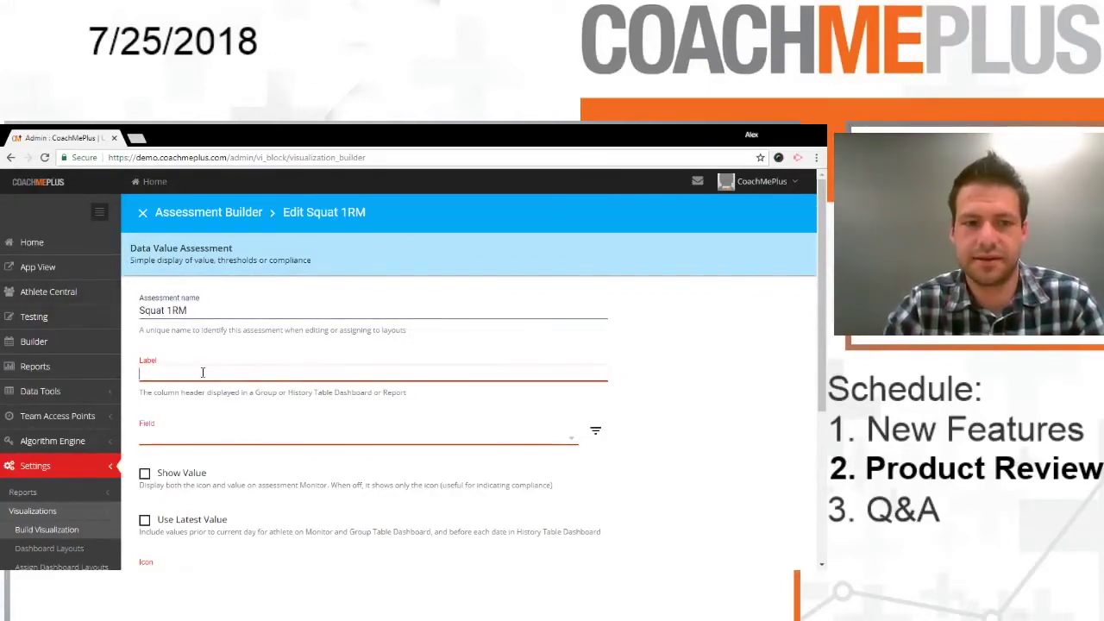
left_click(209, 435)
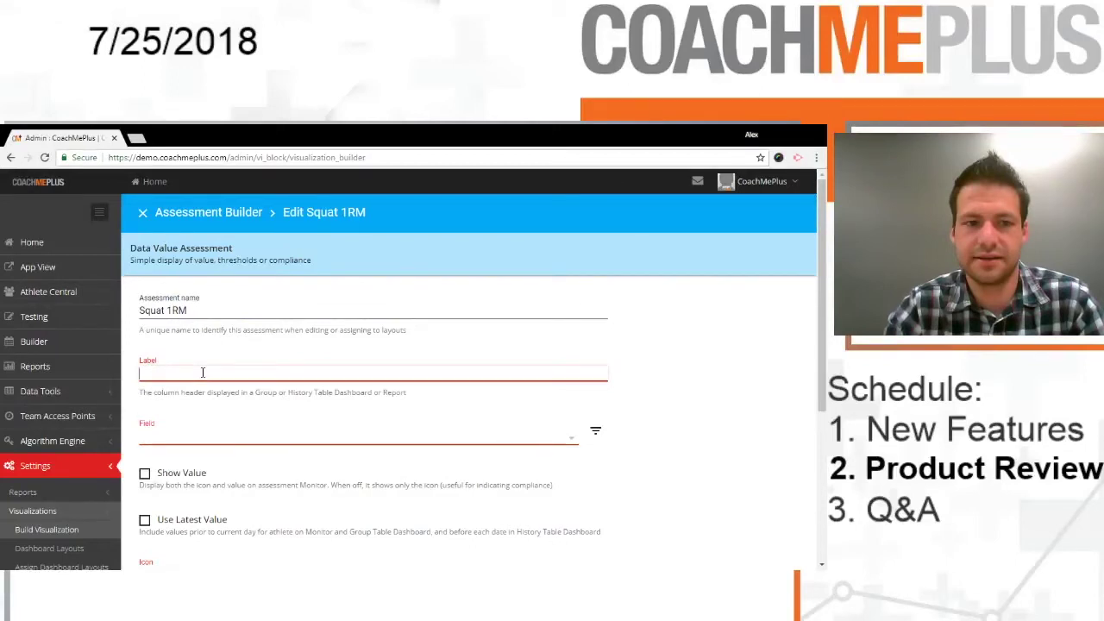
type("squat")
left_click(211, 335)
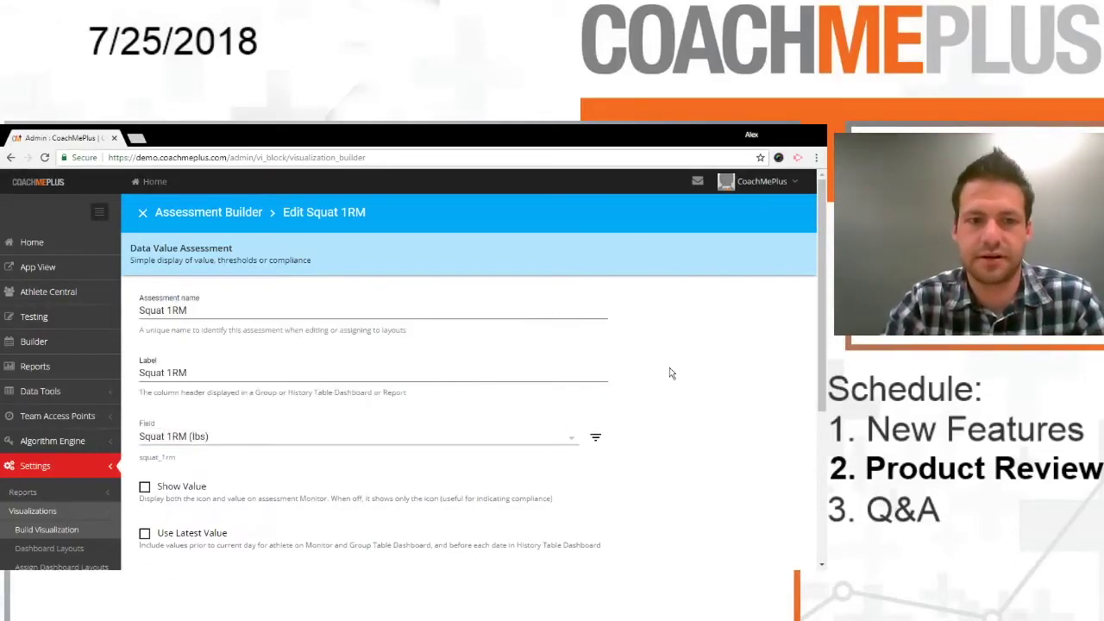
Enable Show Value and Use Latest Value for the Squat 1RM assessment and assign it the dumbbell icon
scroll(669, 371, "down", 3)
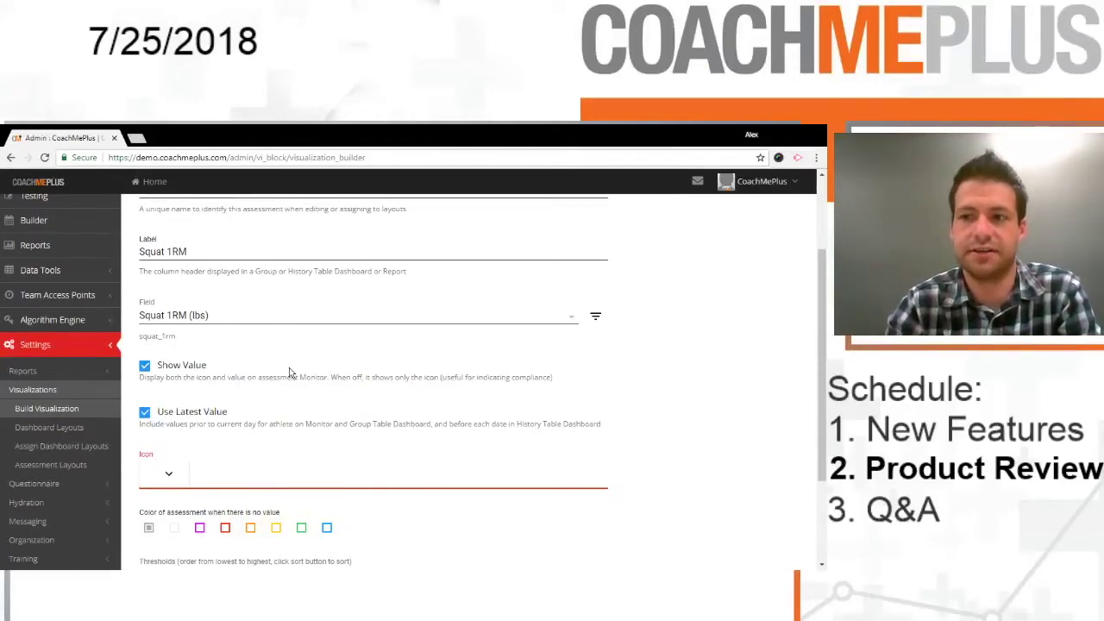
scroll(259, 321, "down", 3)
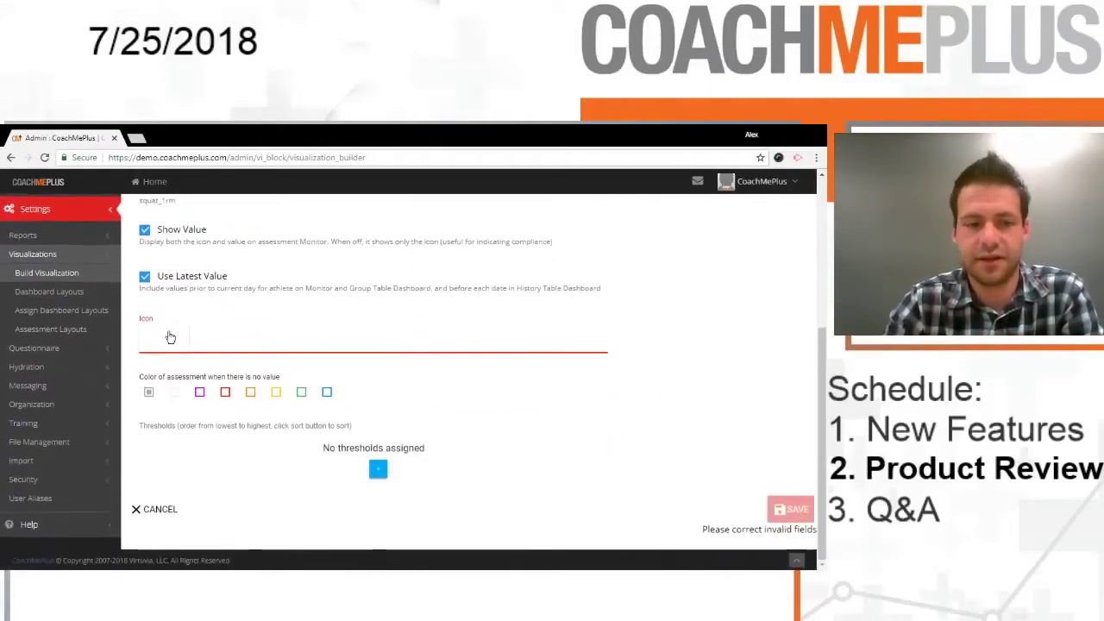
left_click(170, 337)
left_click(518, 371)
type("dum")
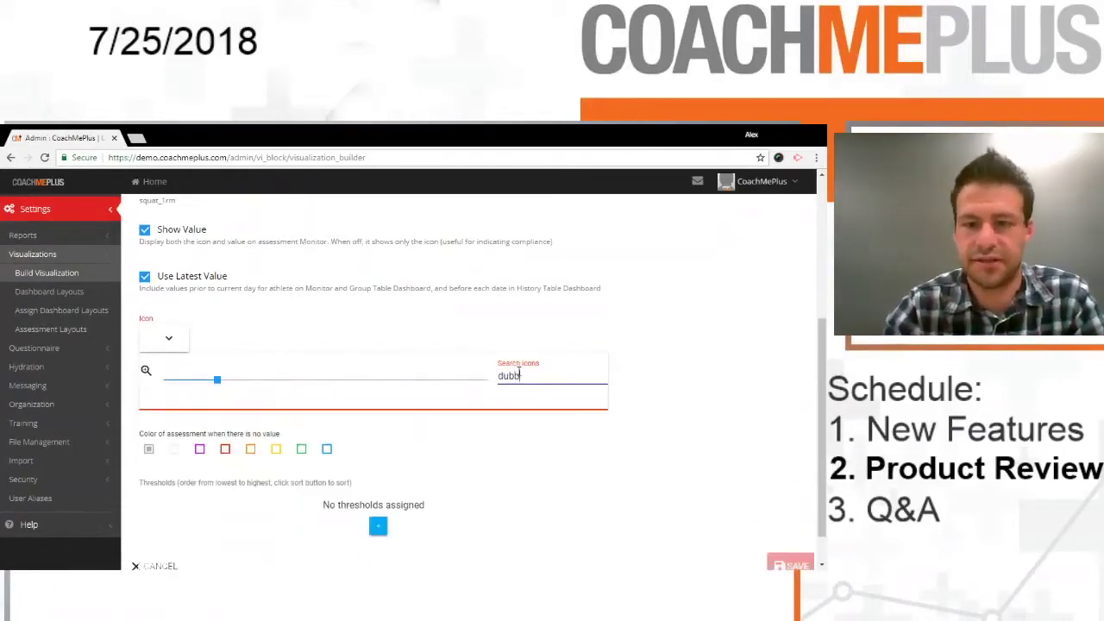
type("bb")
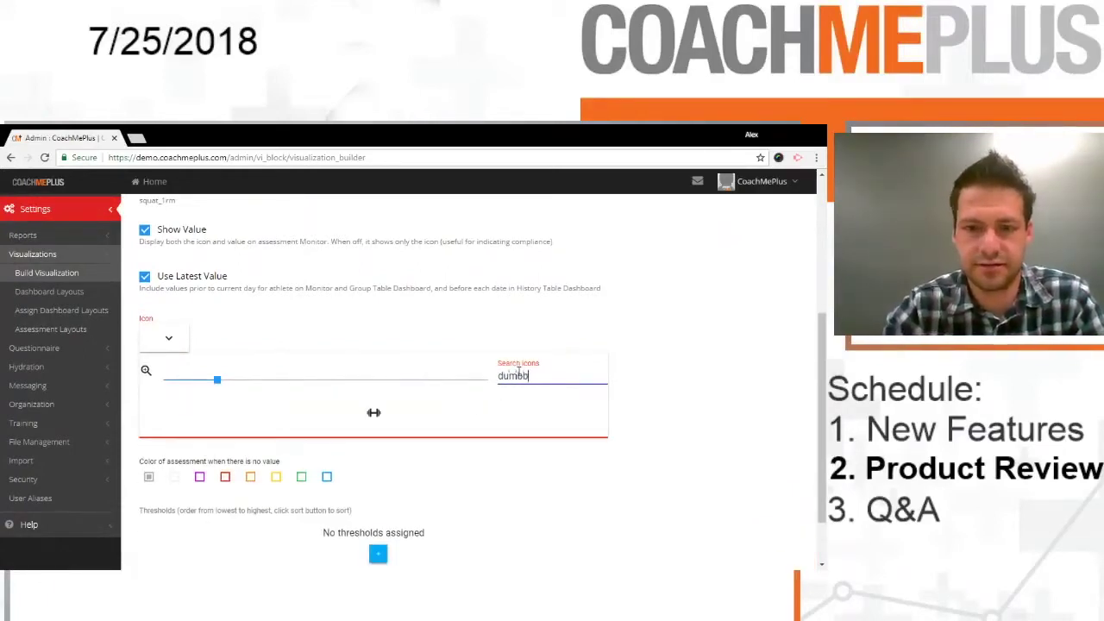
left_click(377, 417)
Save the Squat 1RM assessment and return to the list of assessments
left_click(378, 470)
left_click(593, 493)
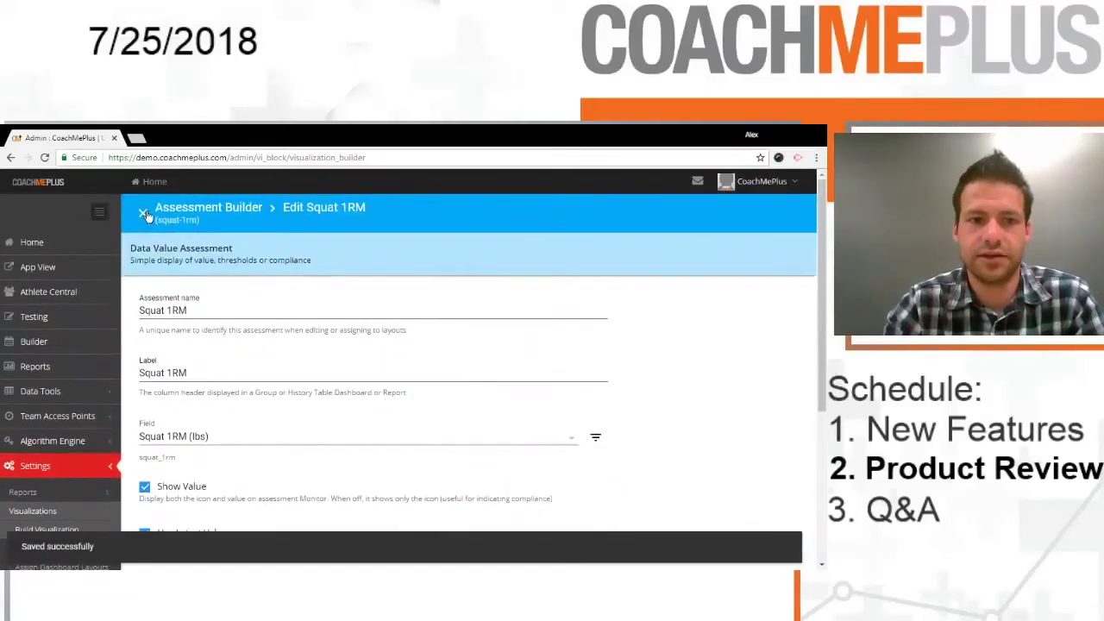
left_click(147, 216)
Create another new assessment named "Squat Conc. Peak Velocity" of the Data Value Assessment type
left_click(714, 259)
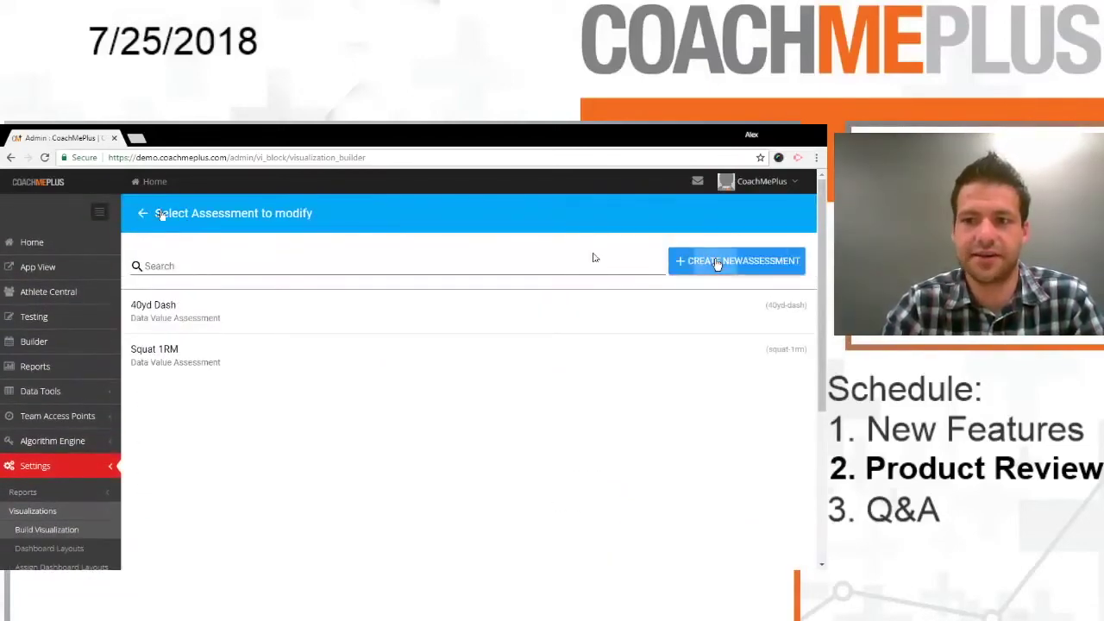
left_click(286, 285)
type("Squat")
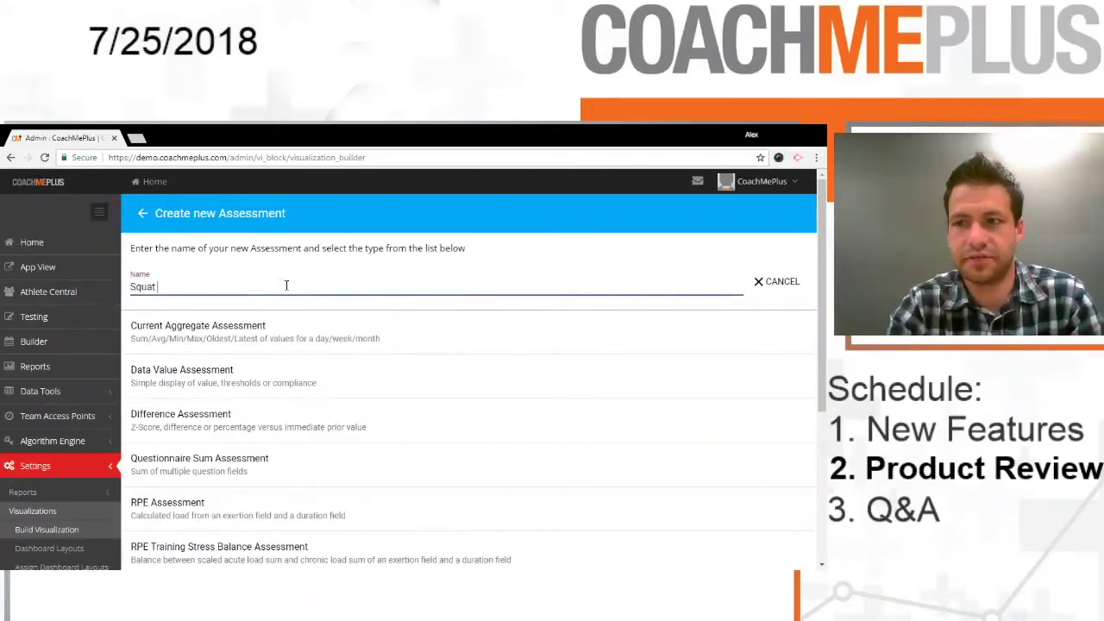
type(" Conc")
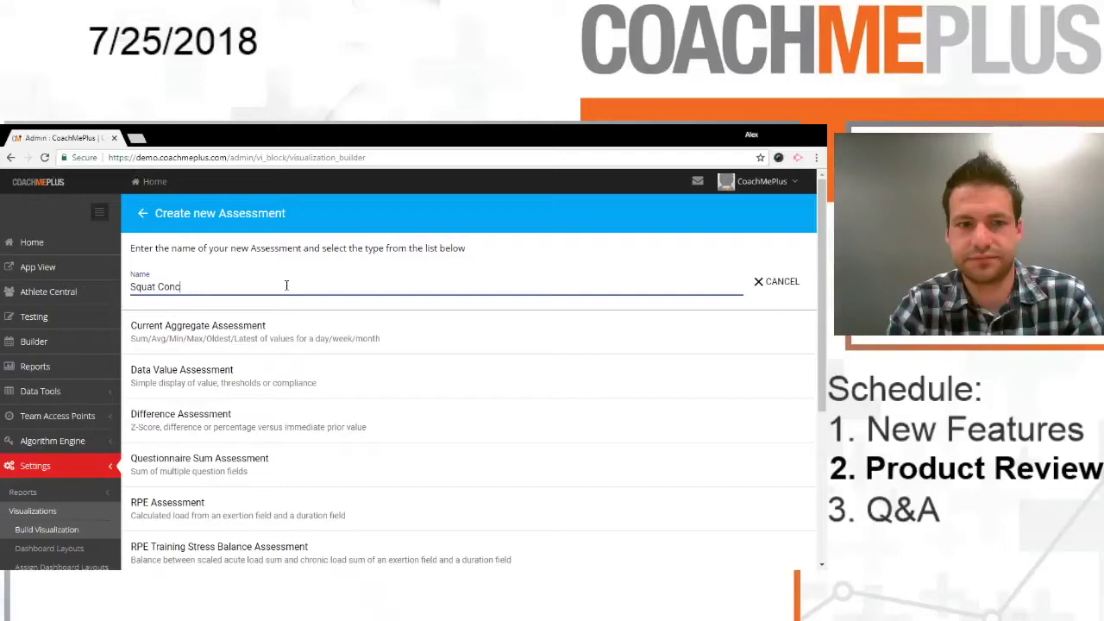
type(". Peak ")
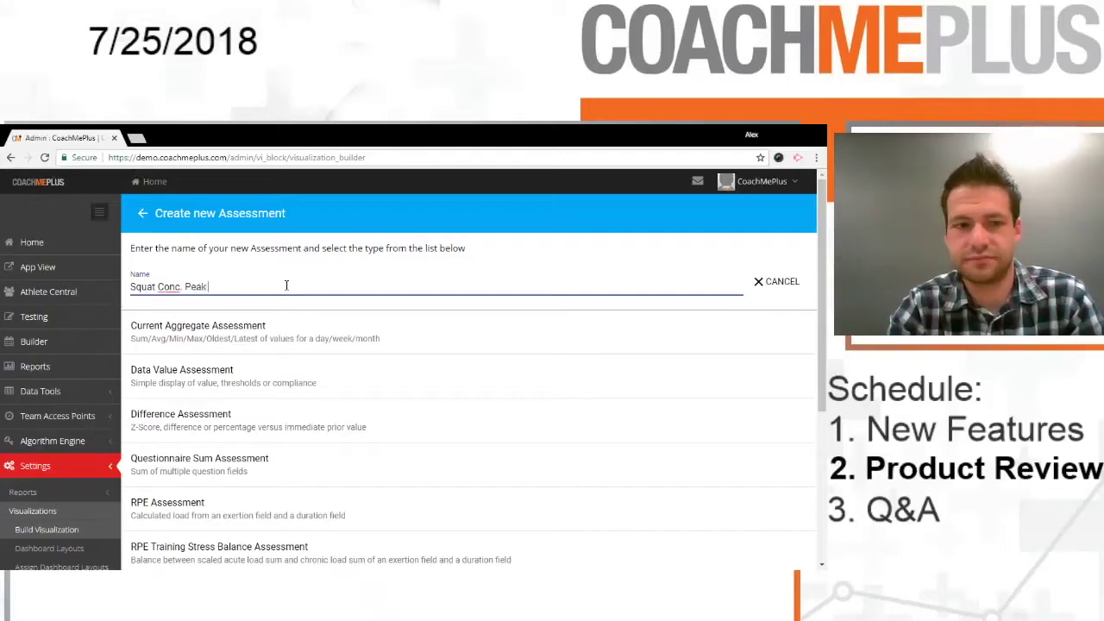
type("Velocity")
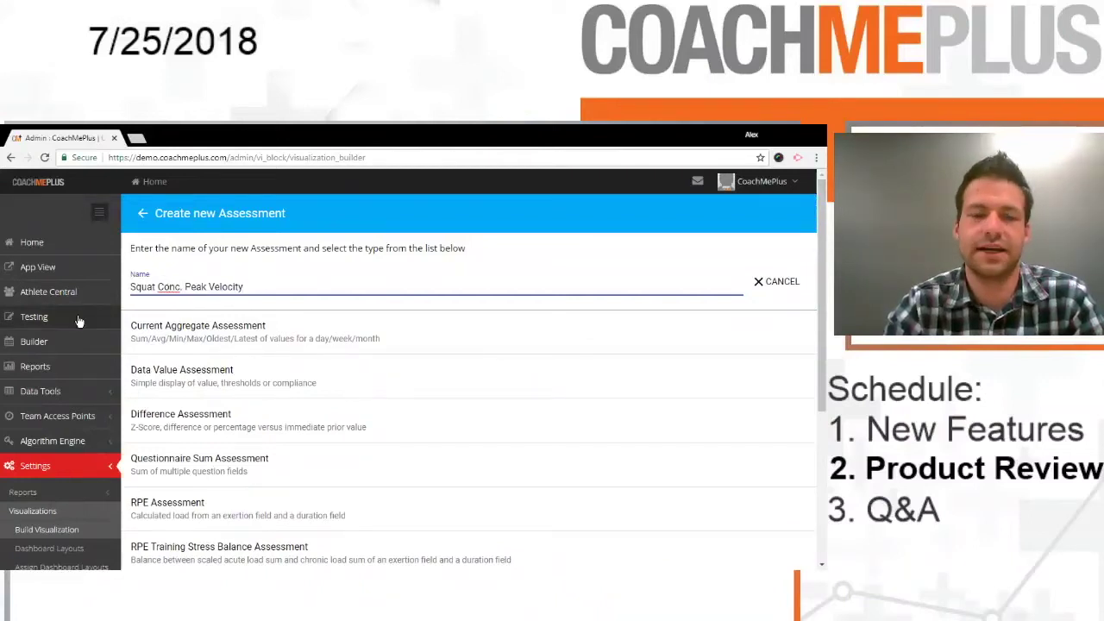
left_click(211, 389)
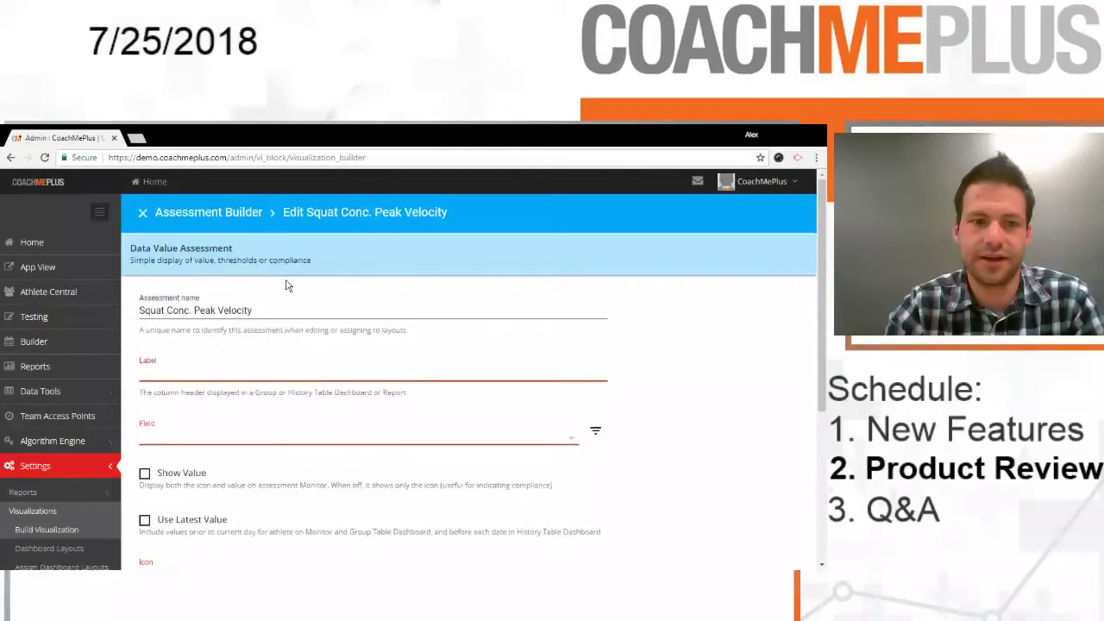
Label the assessment "Squat Conc. Peak Velocity" and assign it the Concentric Peak Velocity (m/s) field
triple_click(252, 309)
key("ctrl+c")
left_click(253, 371)
key("ctrl+v")
left_click(242, 431)
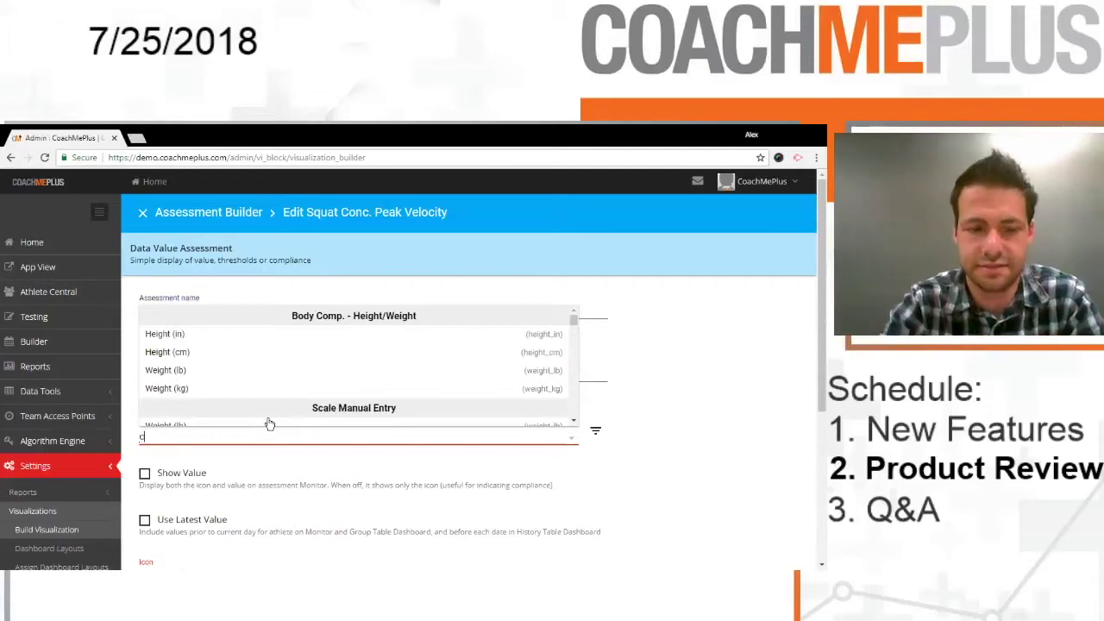
type("conc")
left_click(253, 336)
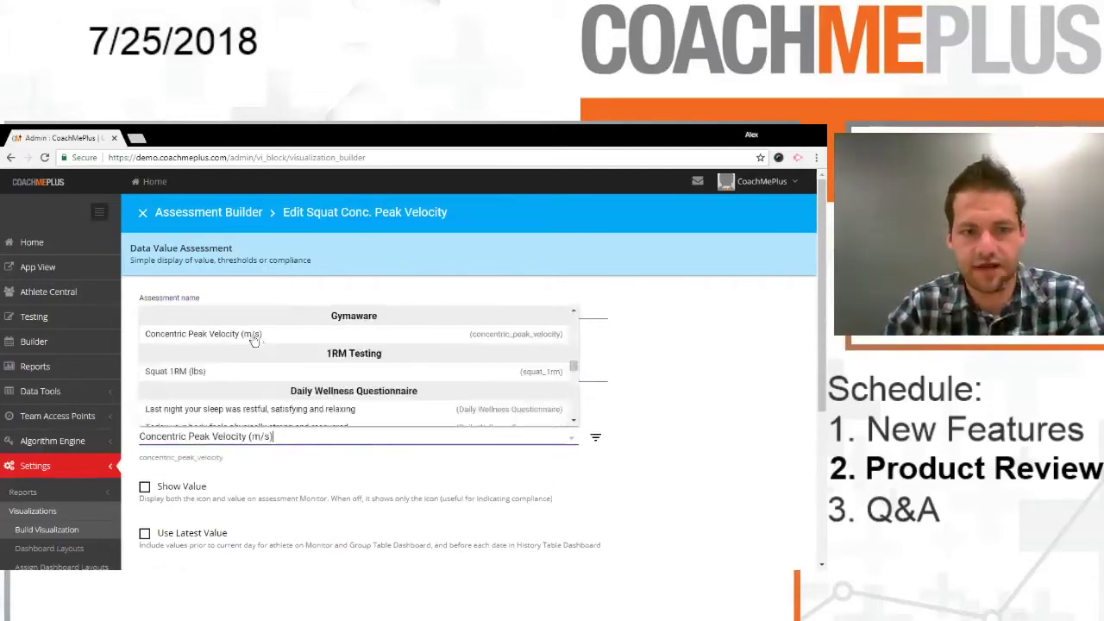
Enable Show Value and Use Latest Value for the Squat Conc. Peak Velocity assessment
scroll(647, 389, "down", 2)
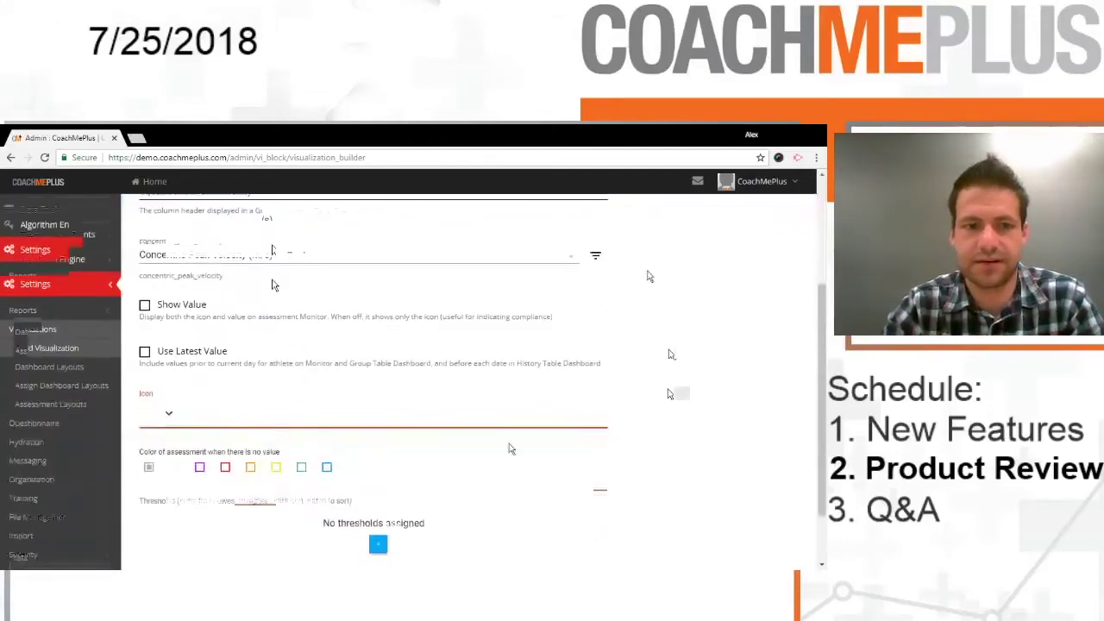
left_click(184, 308)
left_click(183, 354)
Assign the gauge icon to the Squat Conc. Peak Velocity assessment and save it, returning to the list of assessments
left_click(174, 407)
left_click(558, 449)
type("gy")
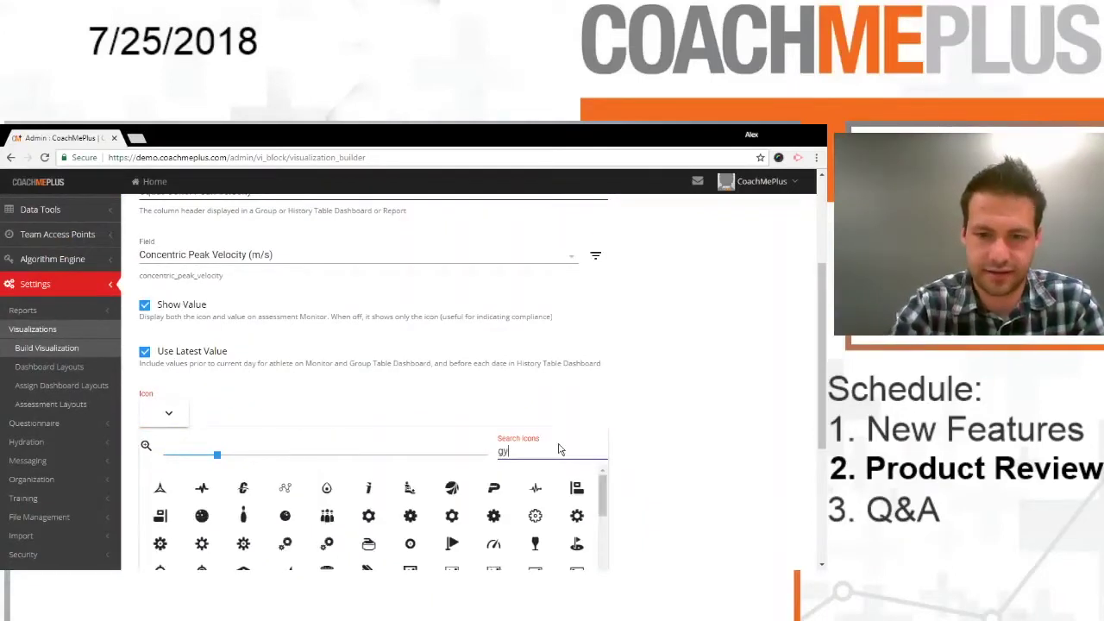
key("BackSpace")
key("BackSpace")
scroll(638, 388, "down", 2)
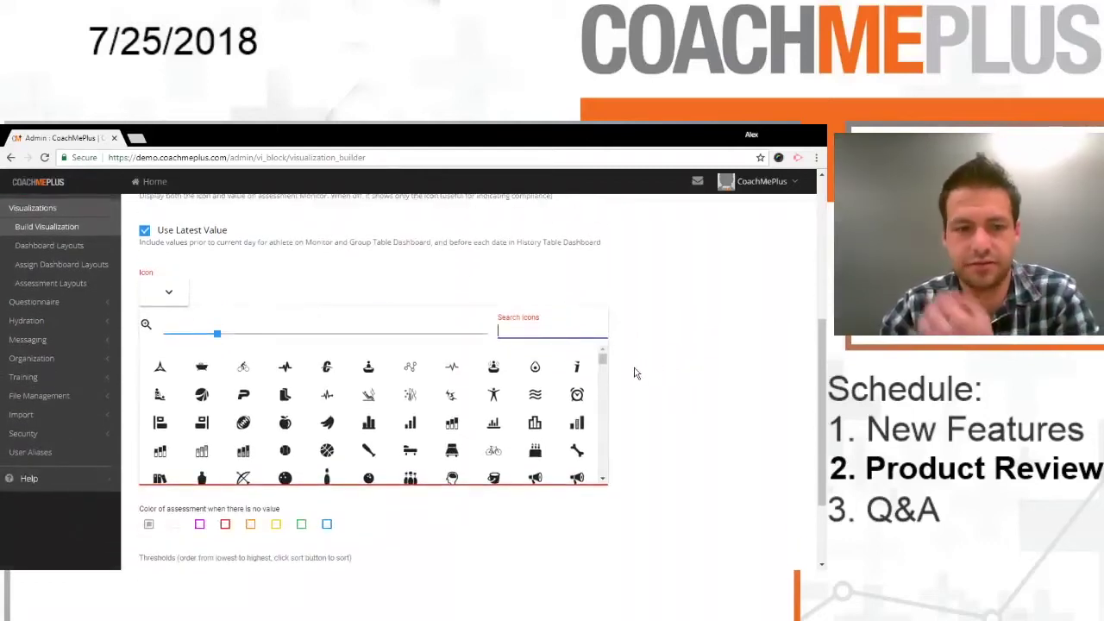
scroll(415, 403, "down", 3)
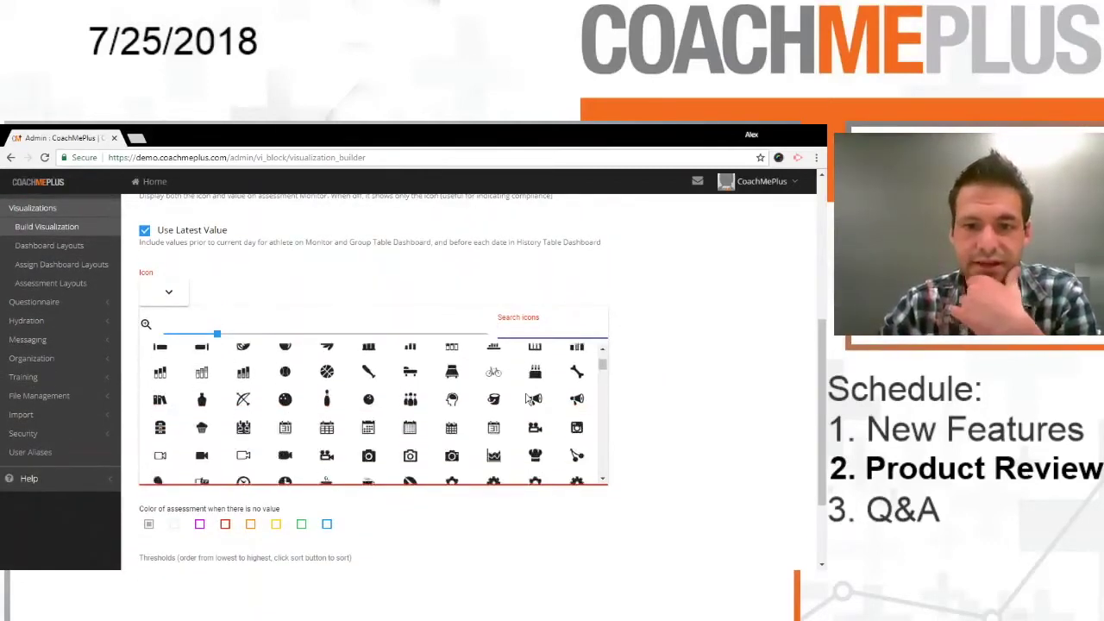
scroll(479, 389, "down", 5)
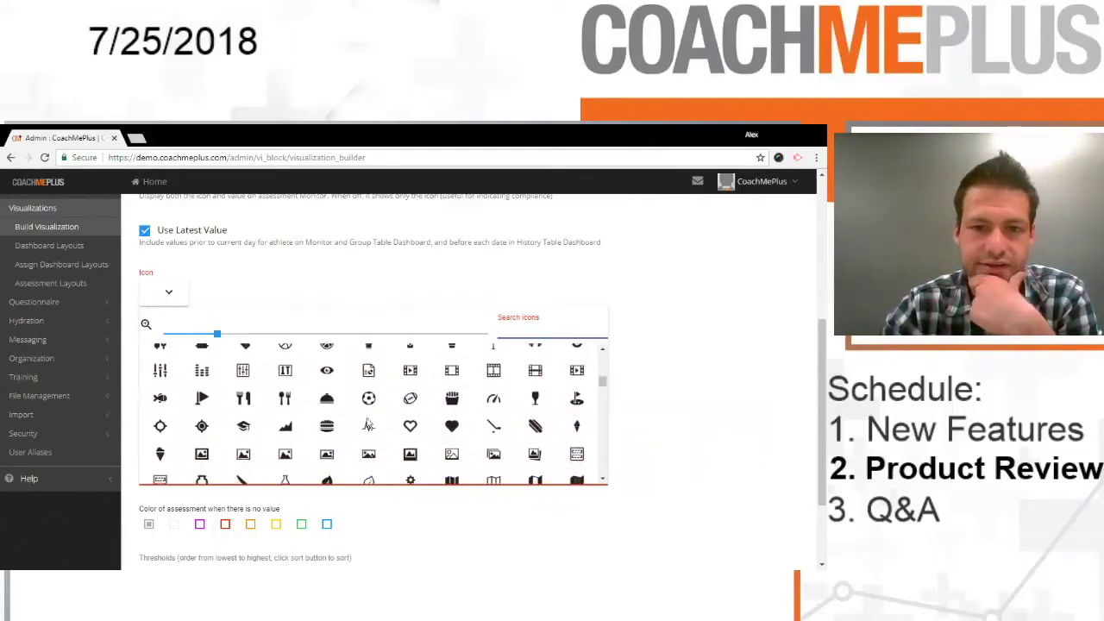
left_click(497, 400)
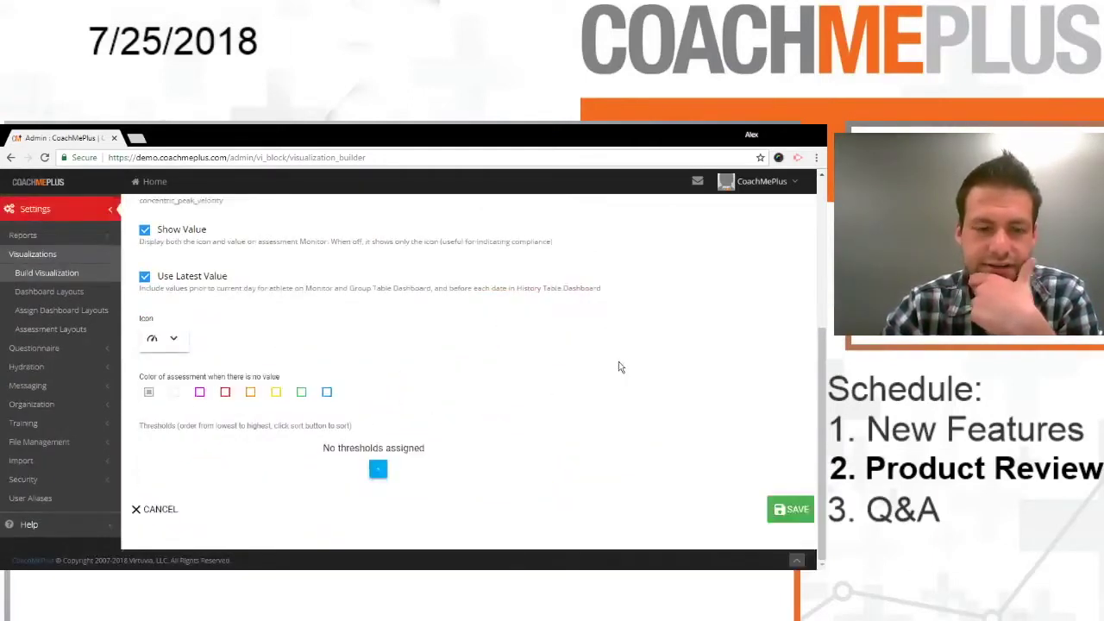
left_click(789, 513)
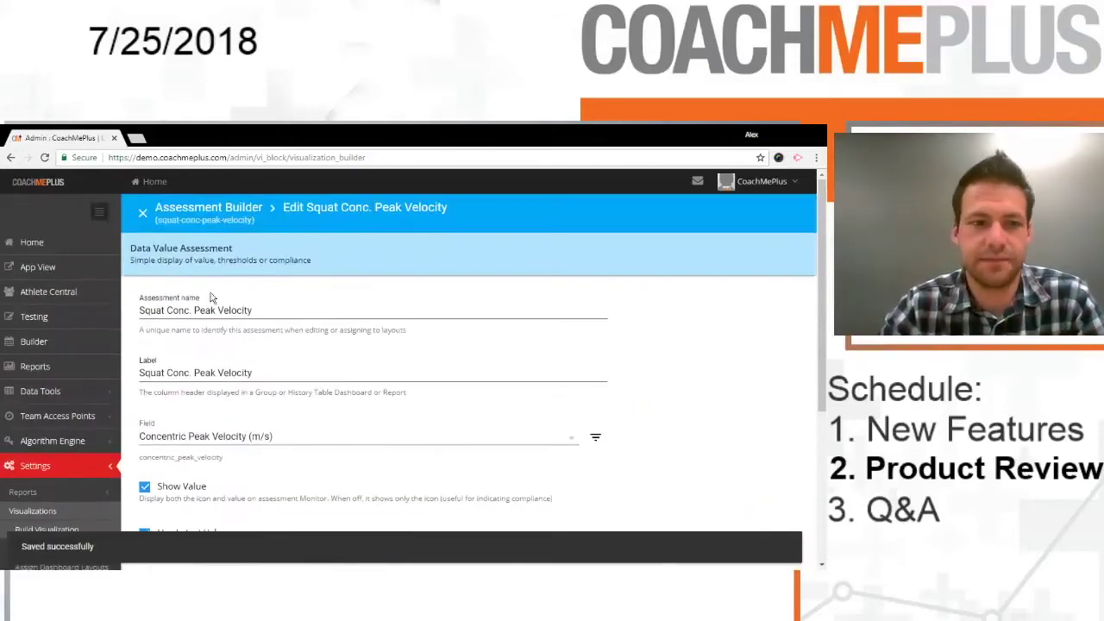
left_click(144, 214)
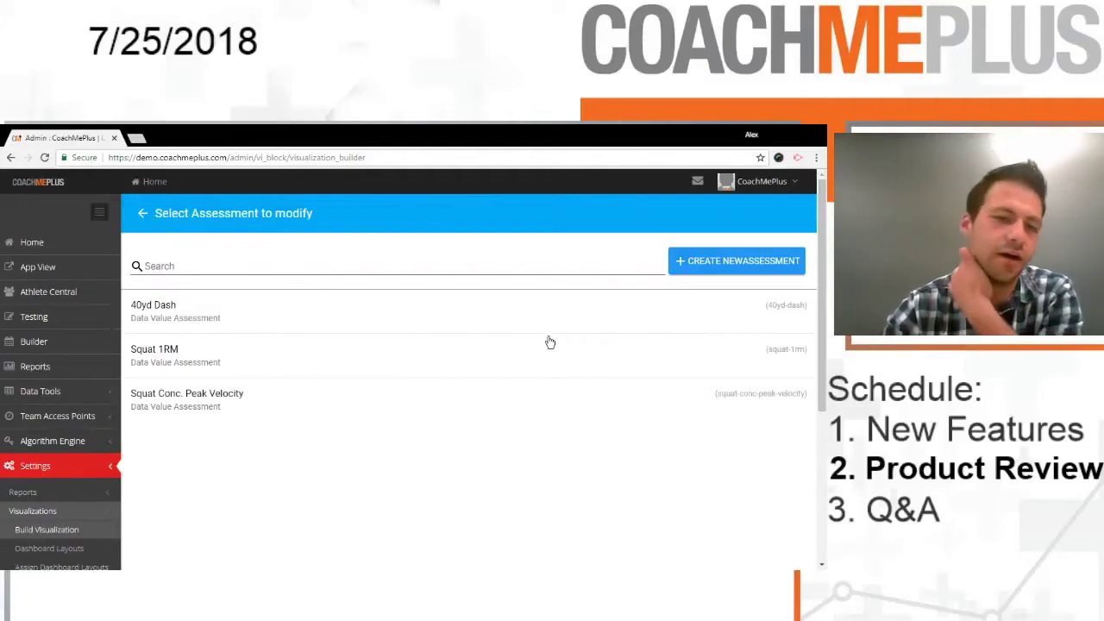
Review the assessment types offered for a new assessment and return to the list without creating one
left_click(710, 267)
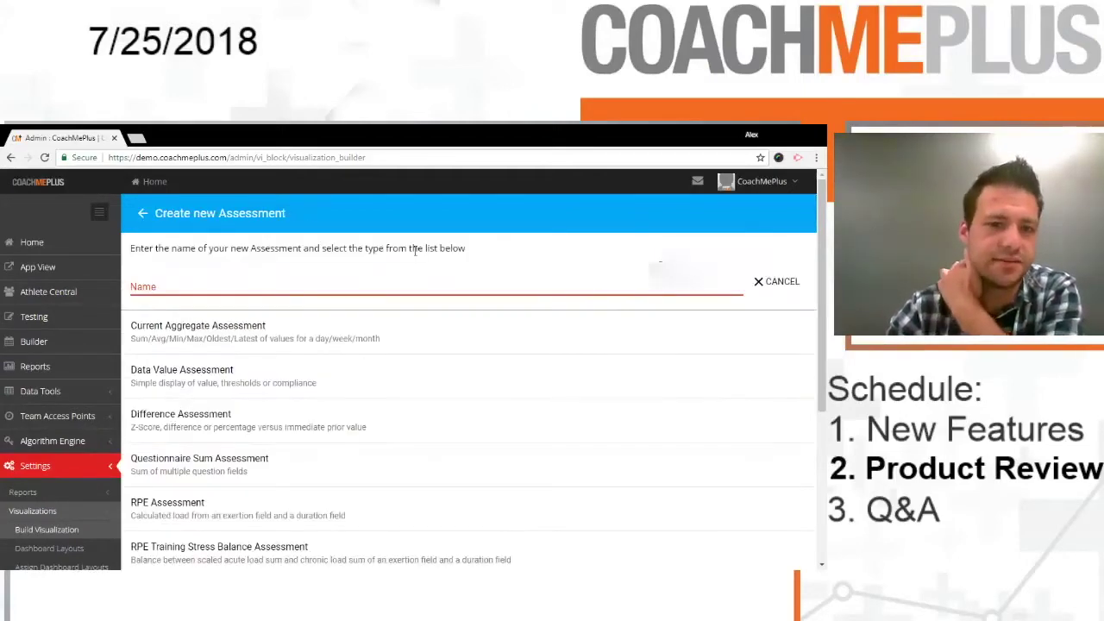
scroll(425, 248, "down", 1)
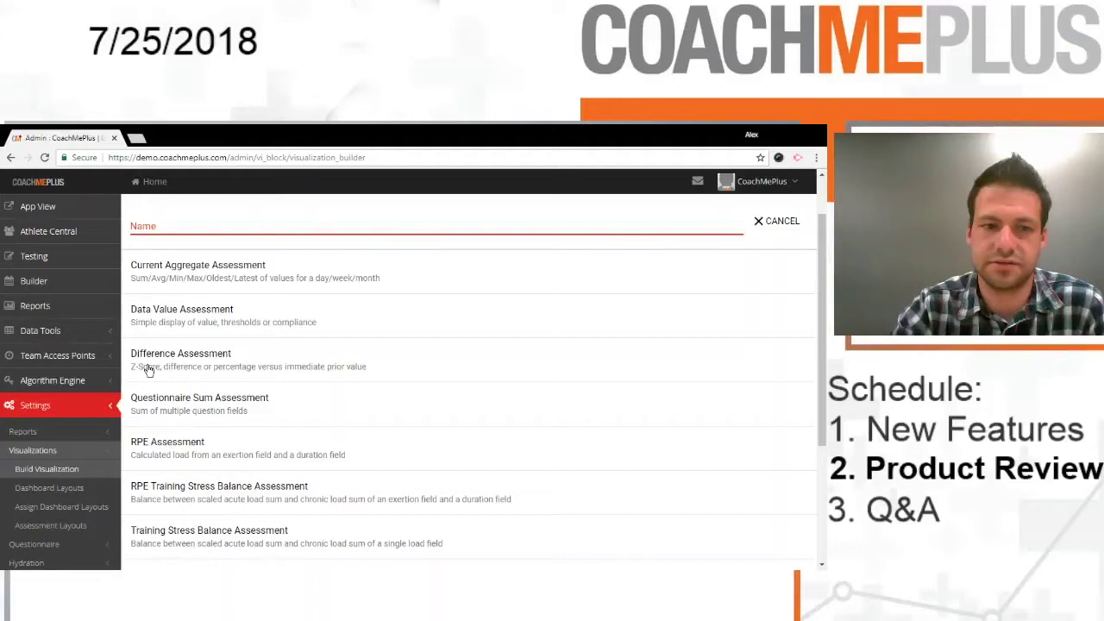
scroll(337, 211, "down", 2)
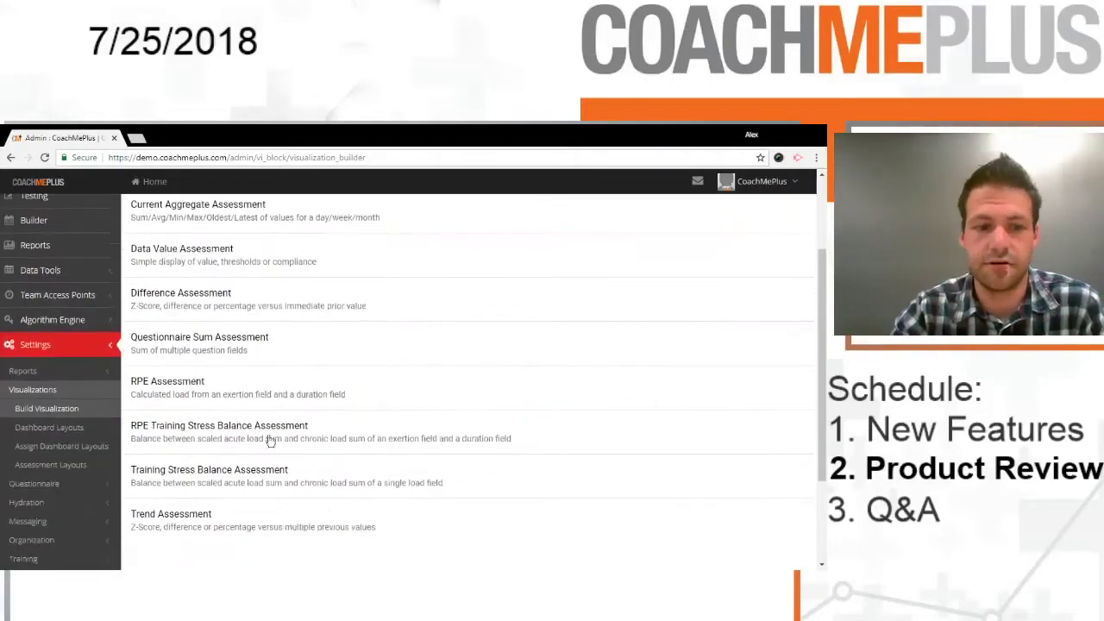
scroll(171, 306, "up", 1)
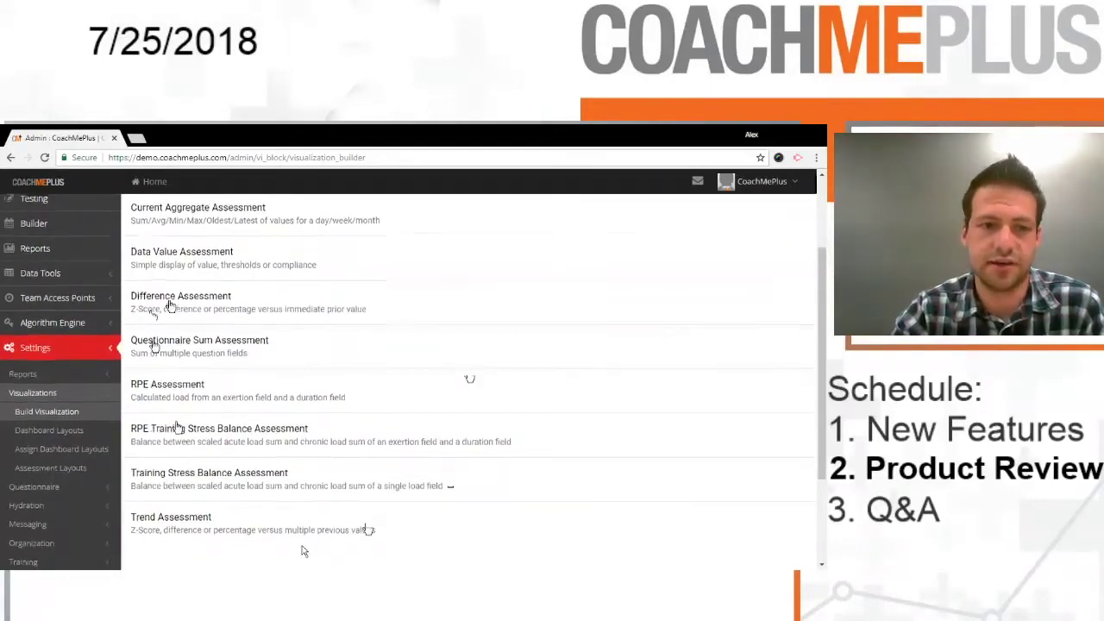
scroll(172, 298, "up", 3)
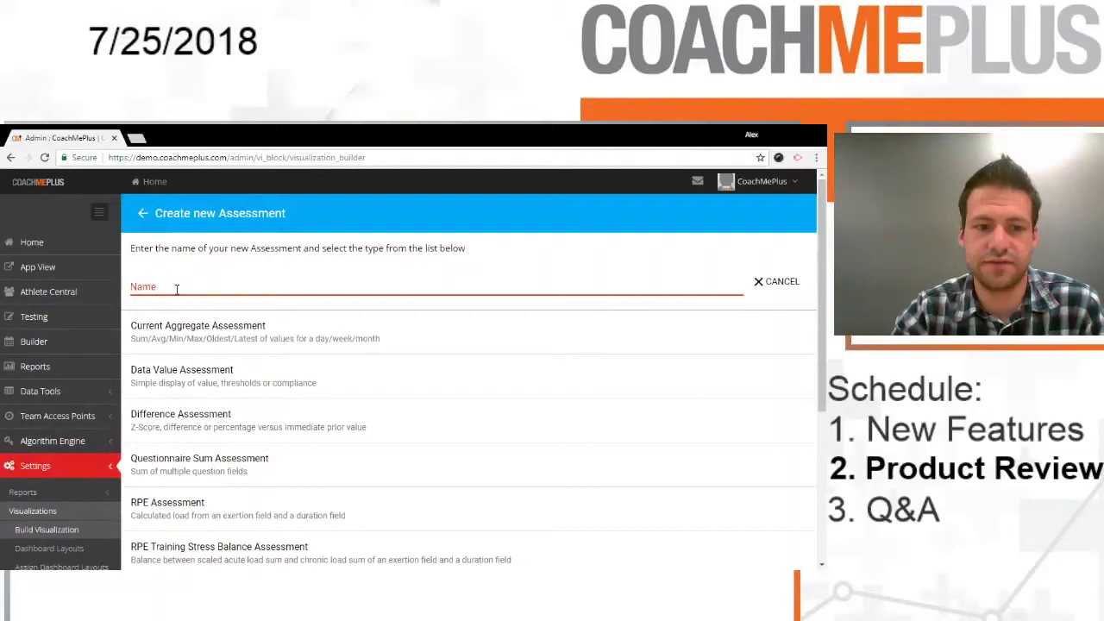
left_click(144, 215)
left_click(258, 285)
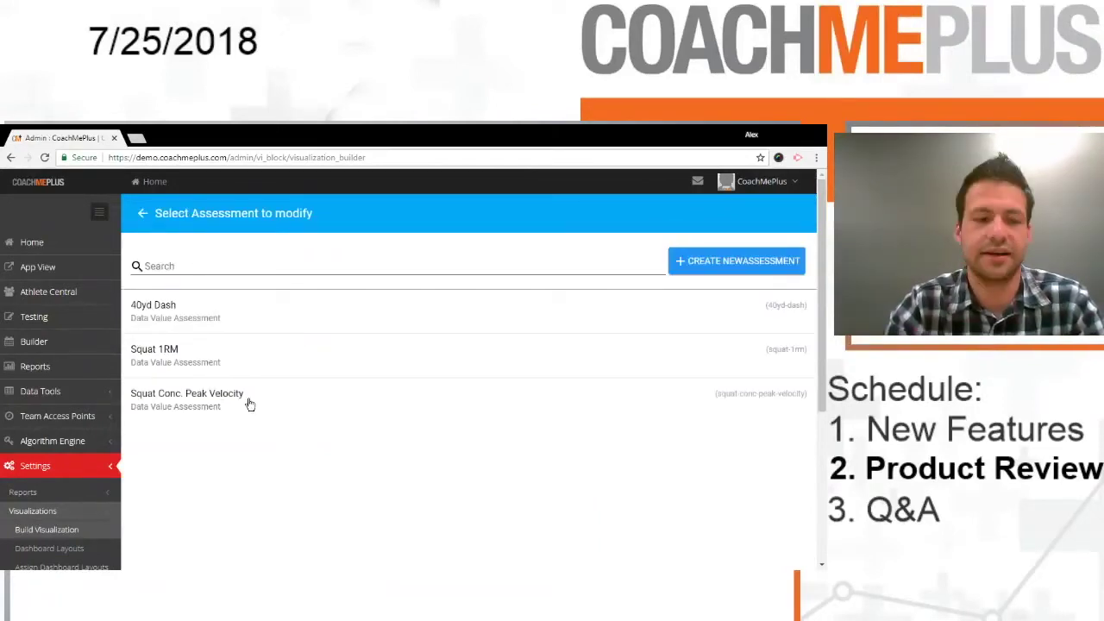
Open the Team Summary Dashboard assessment table for editing in Assessment Layouts
scroll(250, 404, "down", 2)
left_click(72, 466)
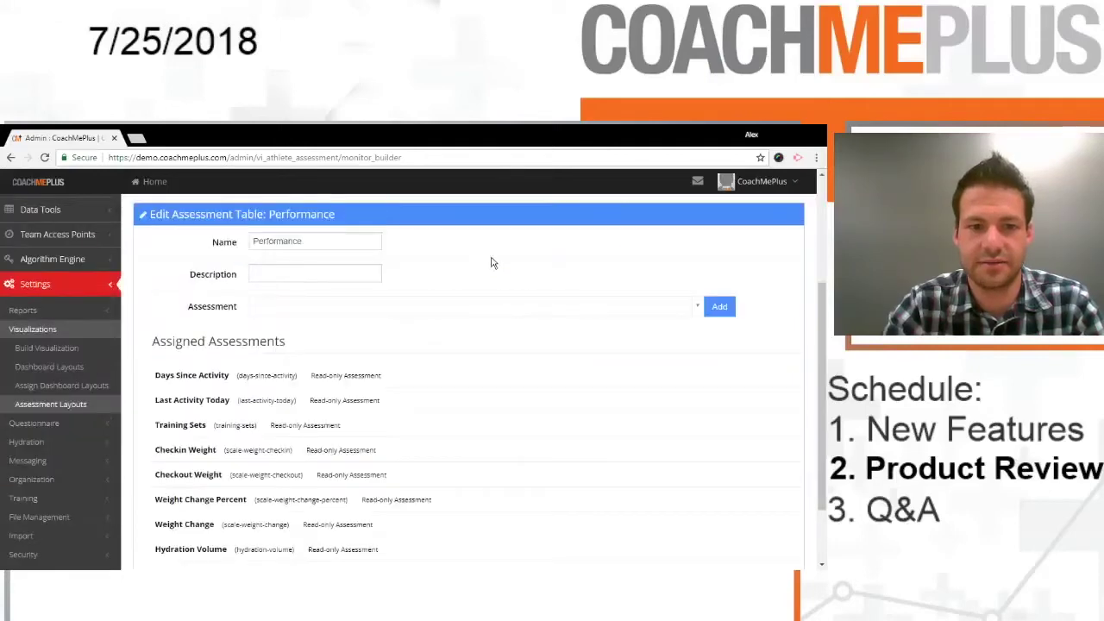
scroll(534, 285, "down", 2)
scroll(431, 321, "up", 2)
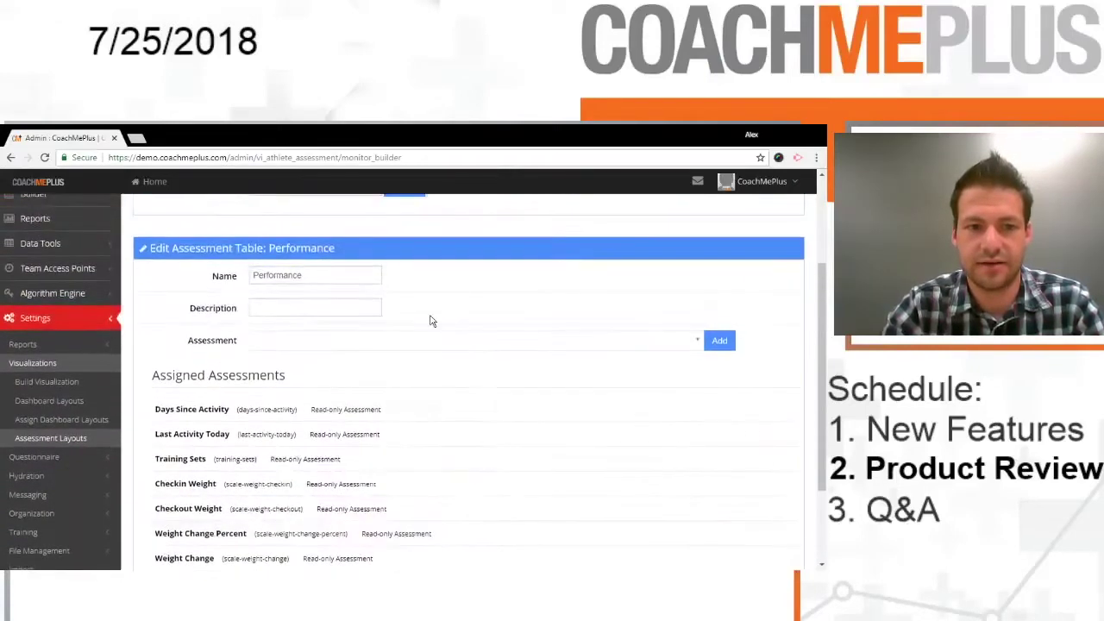
scroll(431, 321, "up", 2)
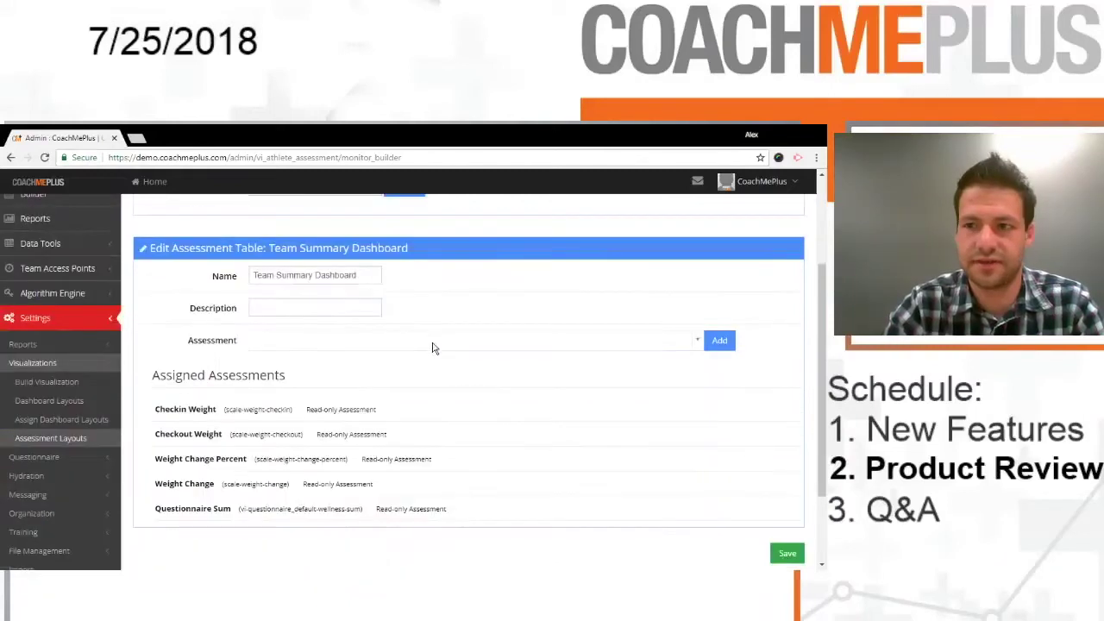
Add the 40yd Dash and Squat 1RM assessments to the Team Summary Dashboard table
left_click(433, 344)
type("40")
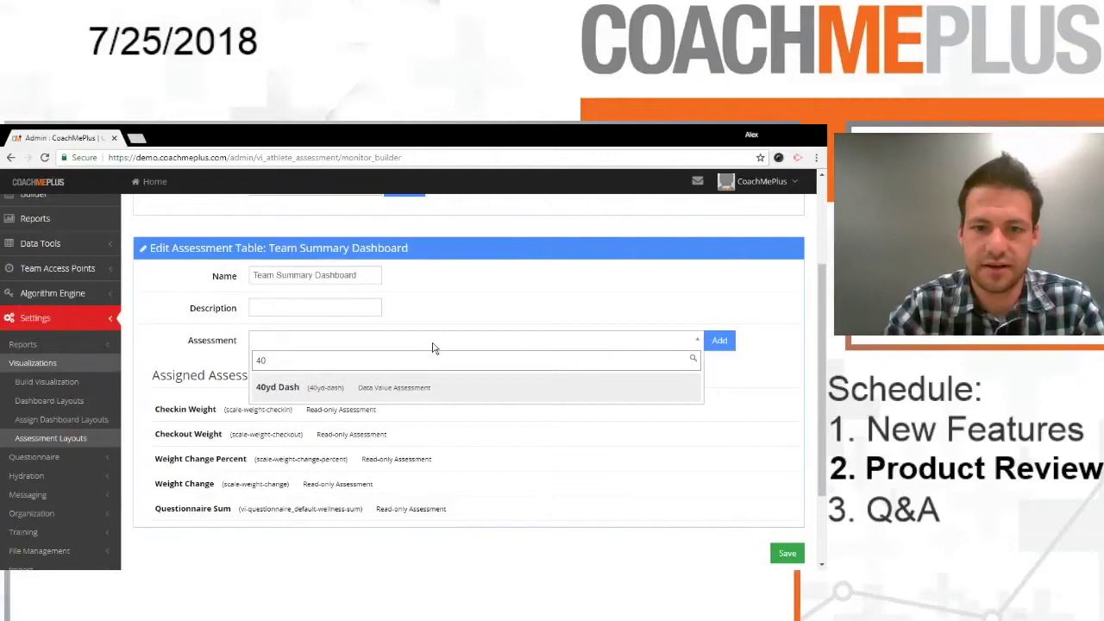
key("Return")
left_click(604, 340)
type("squa")
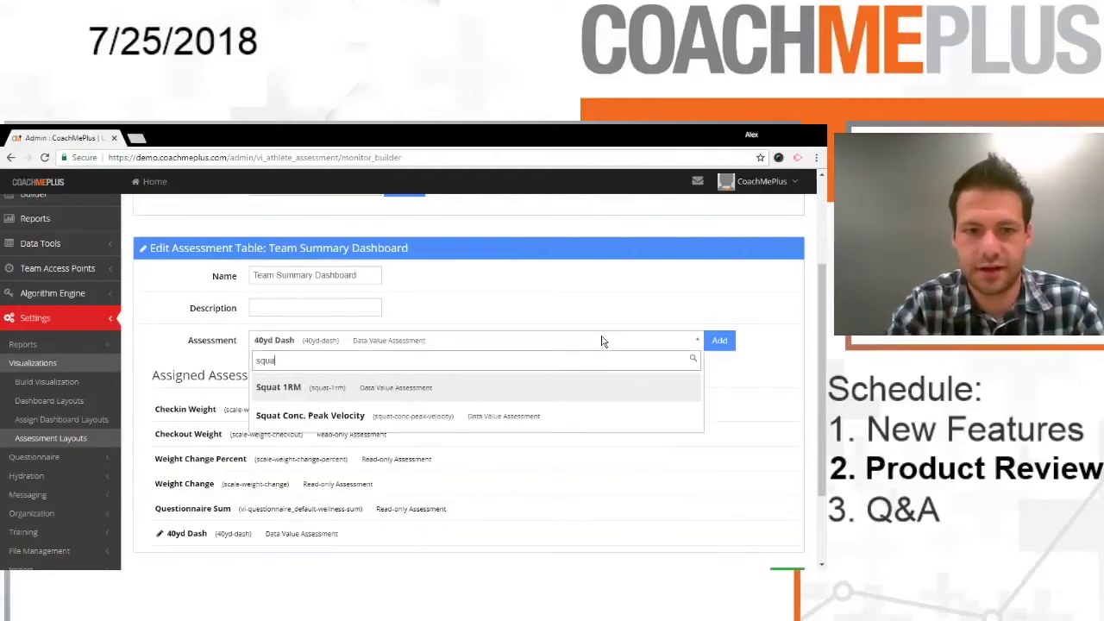
key("Return")
Add the Squat Conc. Peak Velocity assessment to the Team Summary Dashboard table and save the table
left_click(591, 345)
type("sq")
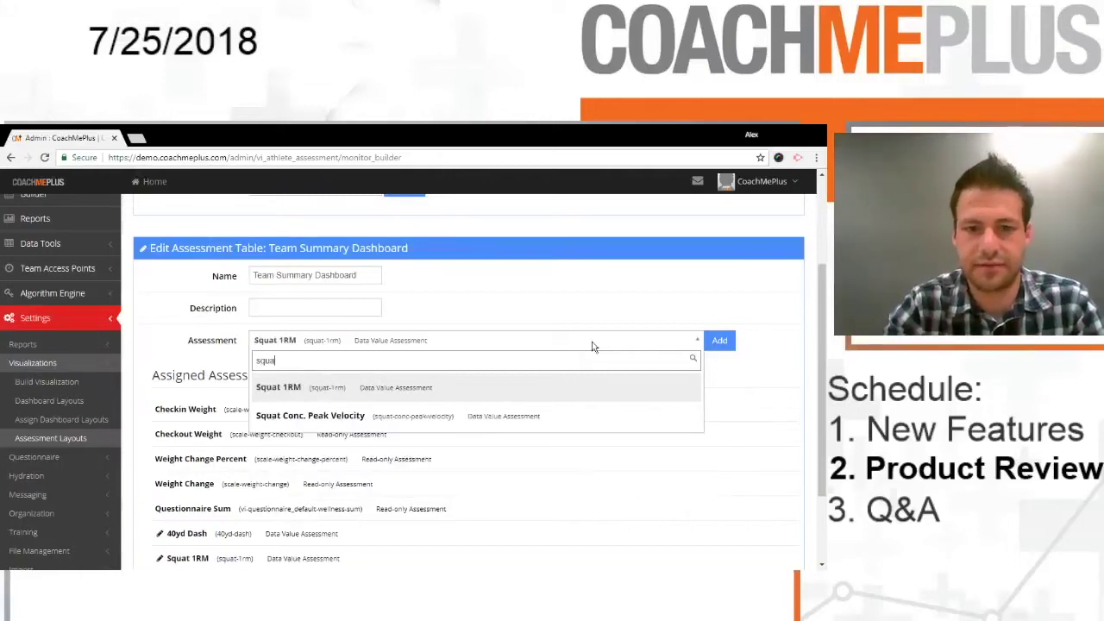
left_click(517, 419)
left_click(727, 343)
scroll(776, 440, "down", 2)
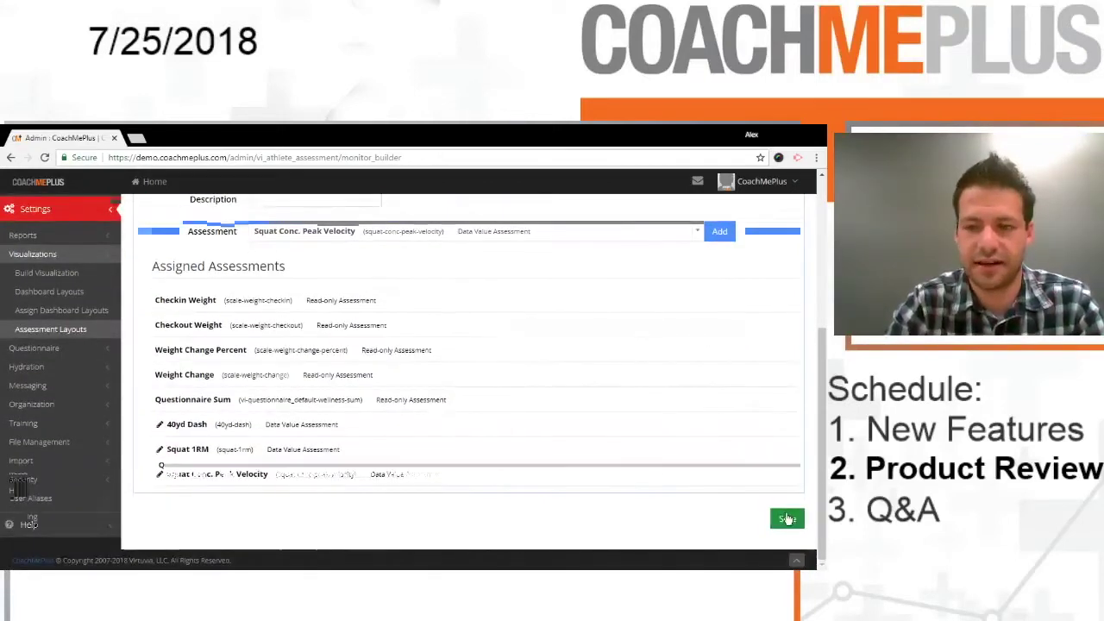
left_click(787, 518)
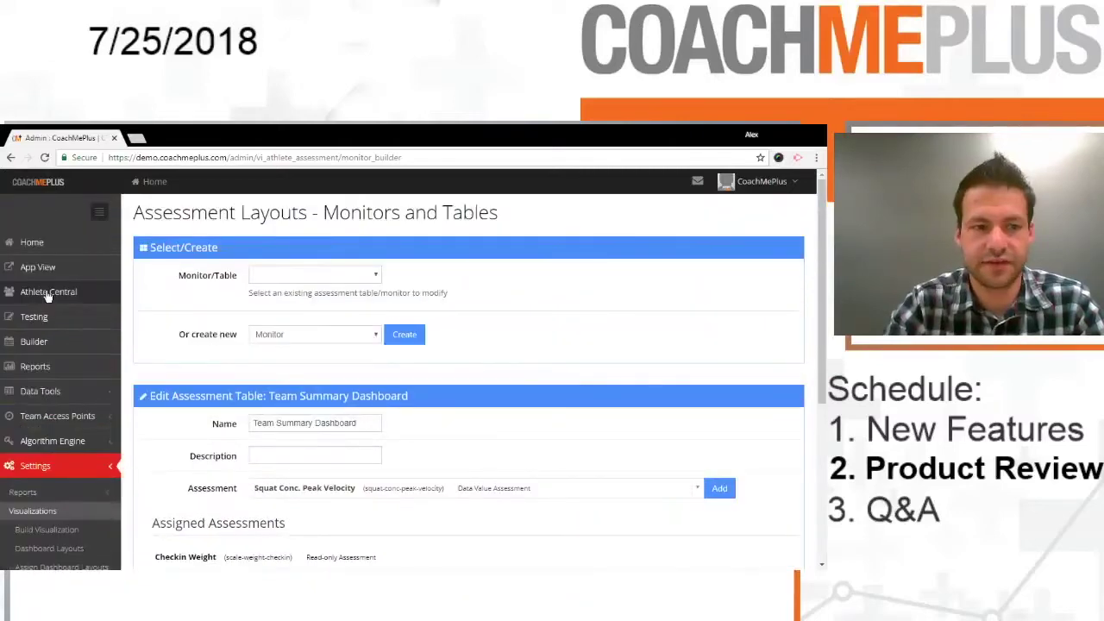
Check the new assessment columns on the Stallions [Demo] group dashboard in Athlete Central and return to the home page
left_click(48, 291)
left_click(79, 309)
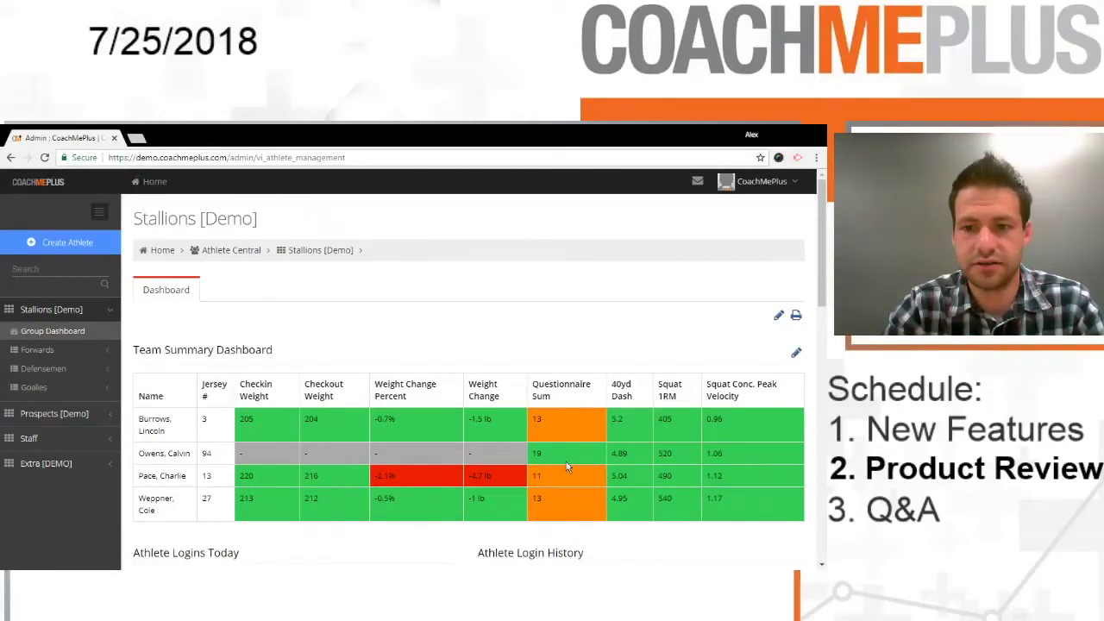
left_click(159, 183)
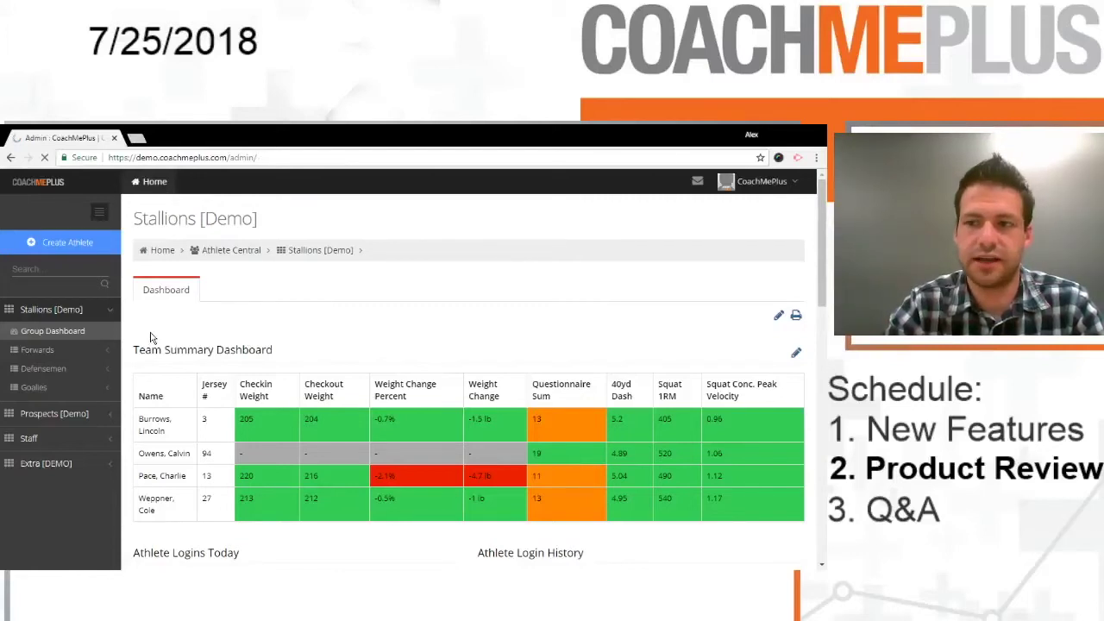
left_click(81, 463)
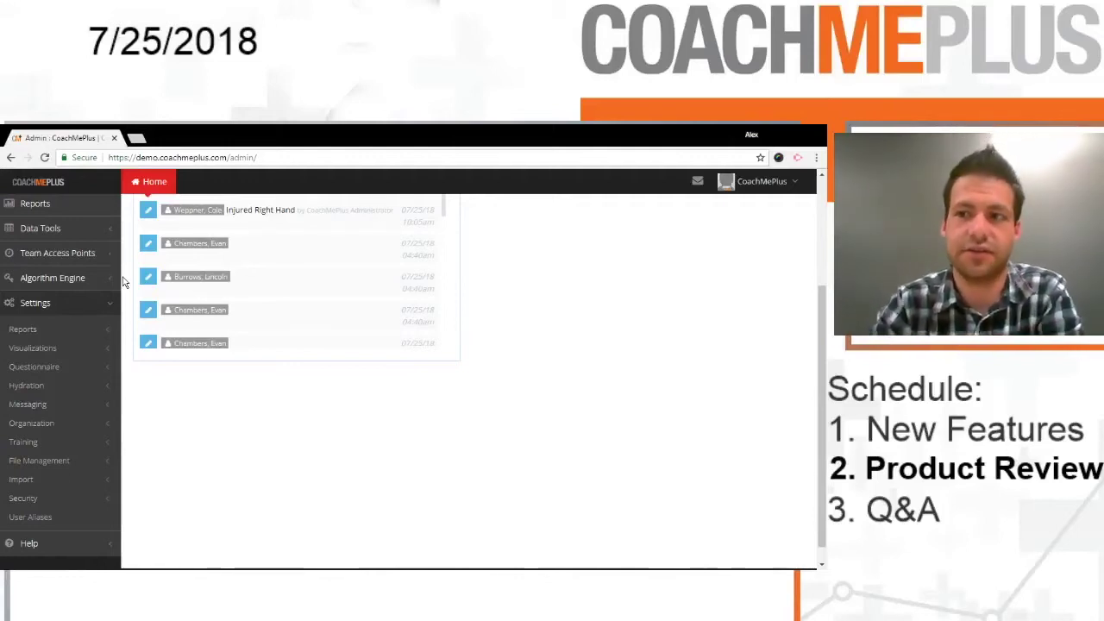
left_click(66, 342)
scroll(86, 358, "down", 1)
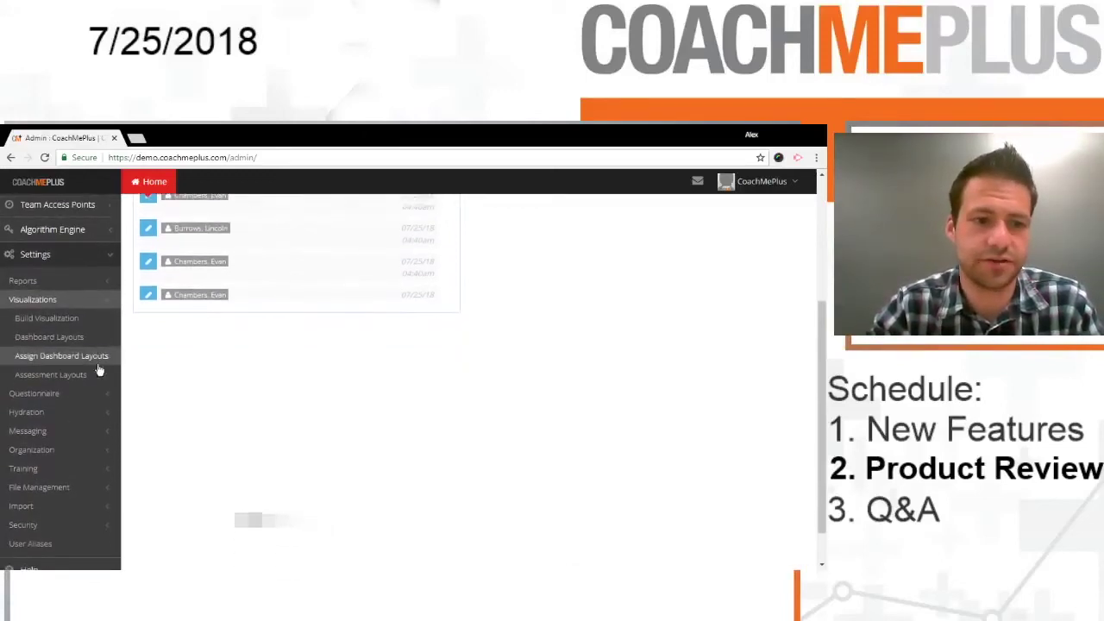
left_click(72, 301)
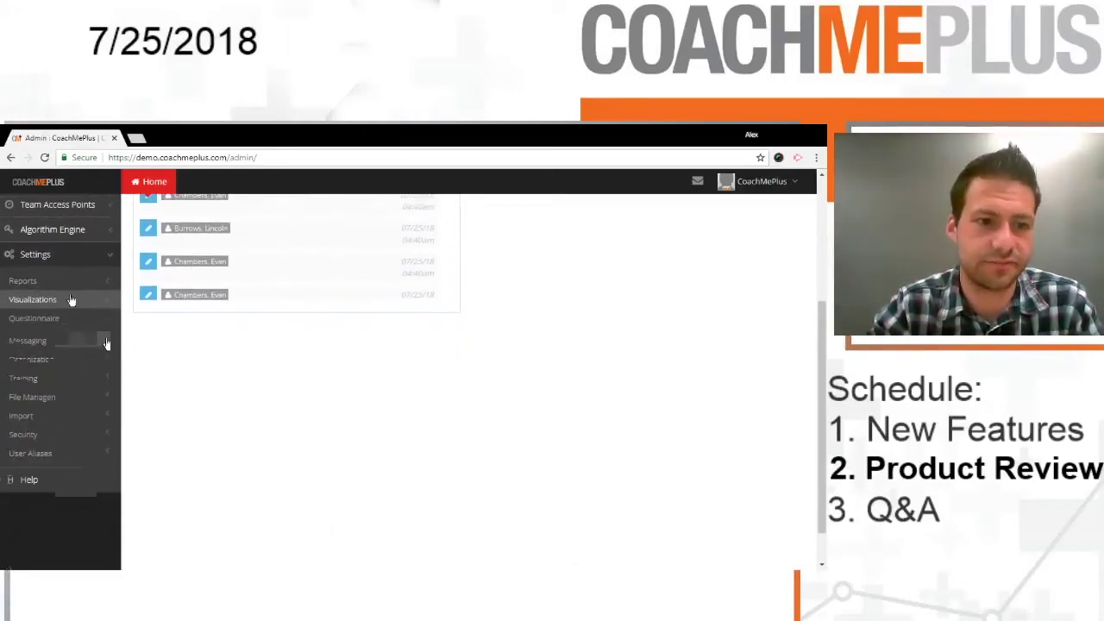
Open the Devices list in the Security settings
left_click(59, 455)
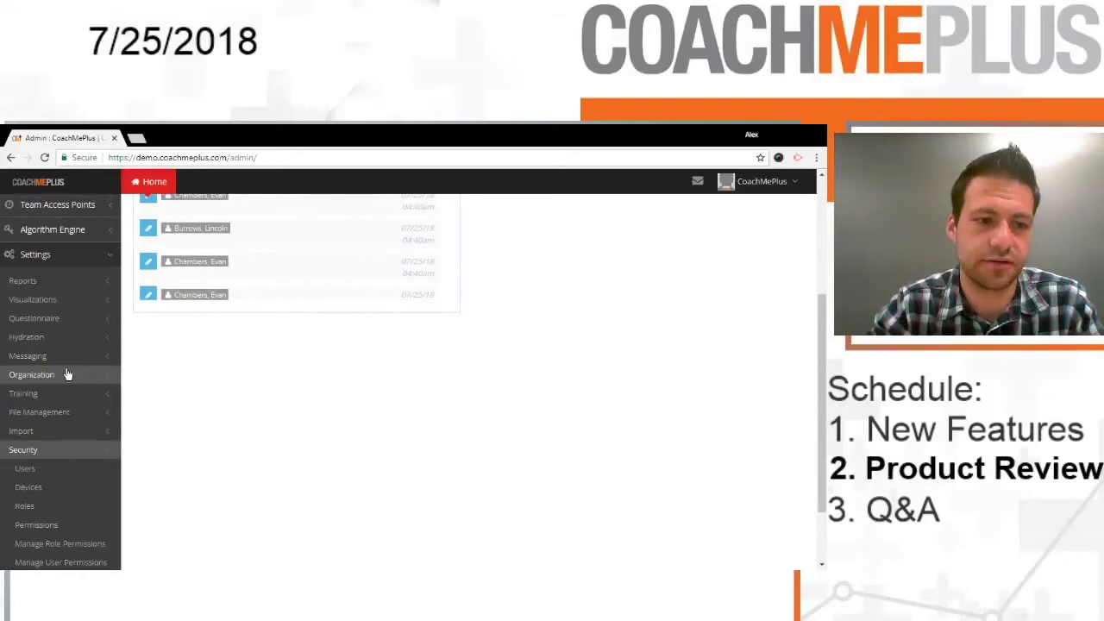
scroll(68, 374, "down", 2)
scroll(66, 373, "up", 3)
scroll(58, 352, "down", 1)
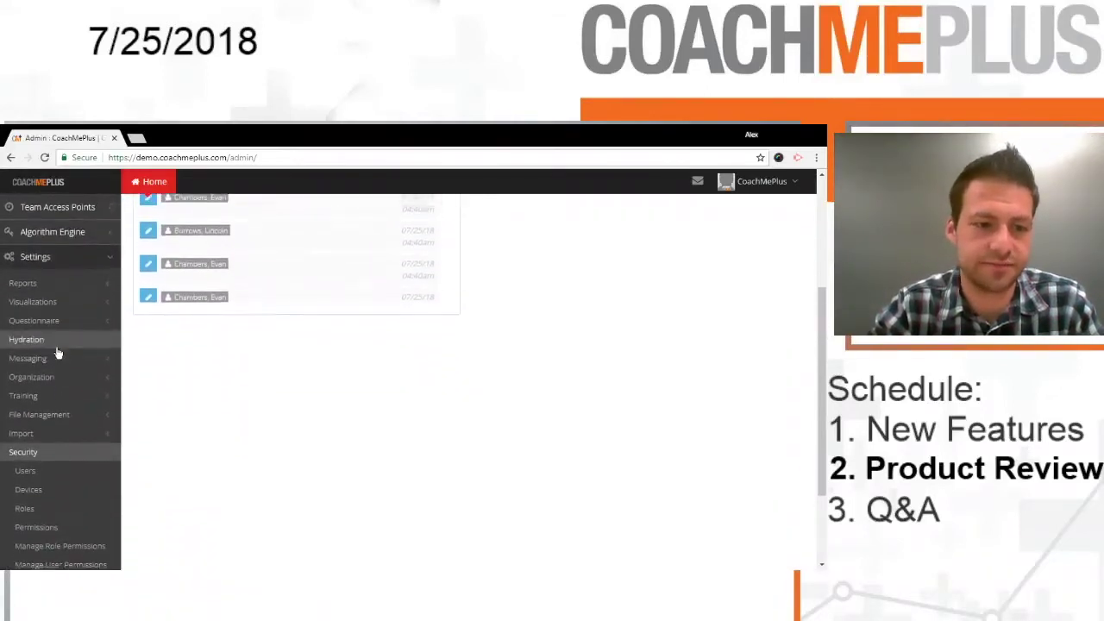
left_click(34, 491)
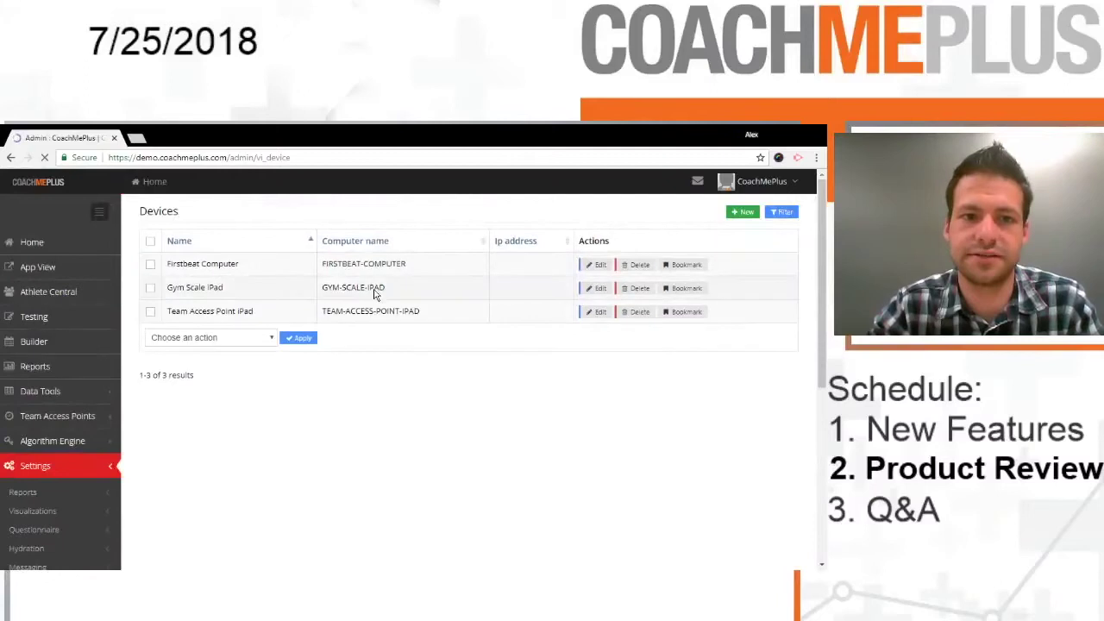
Create a new device named Leaderboard with the default Device role and save it
left_click(747, 215)
left_click(299, 239)
type("Lead")
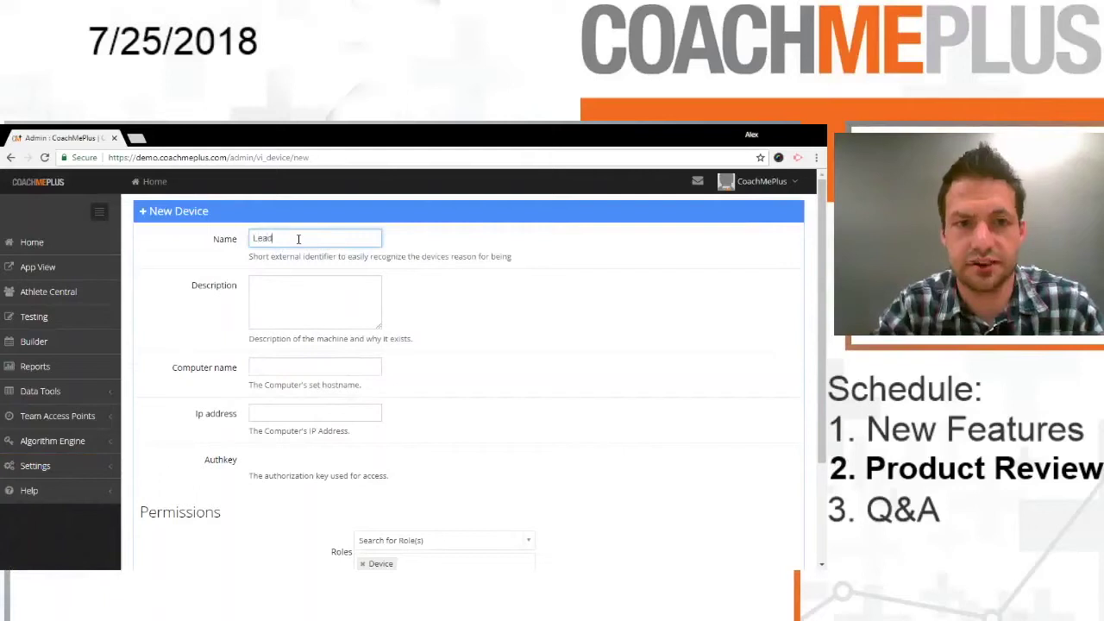
type("erboard")
scroll(443, 320, "down", 3)
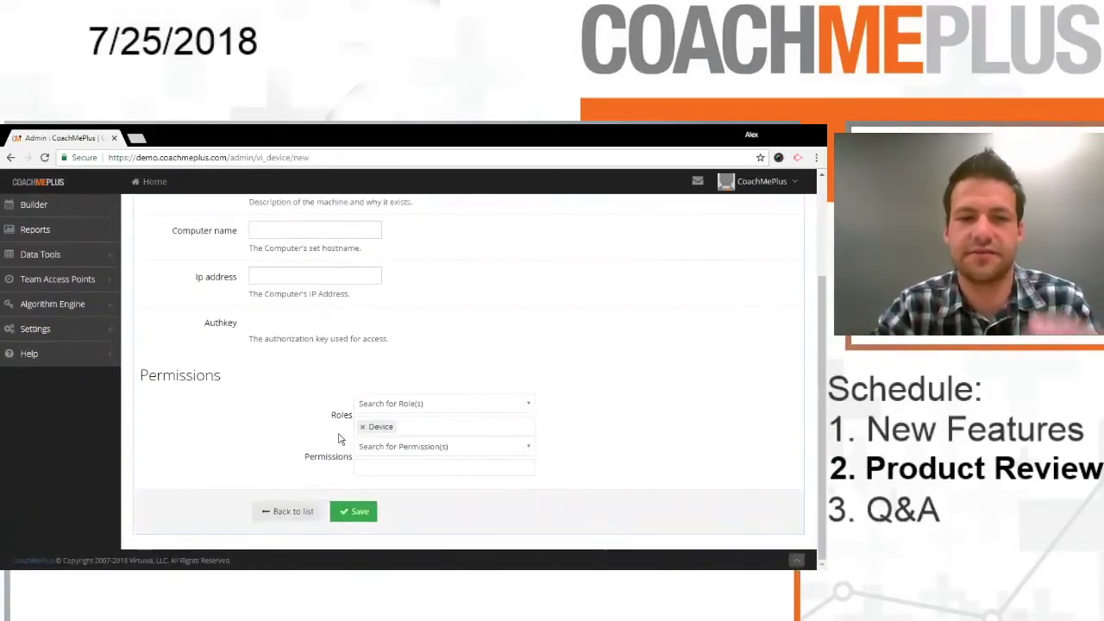
left_click(358, 517)
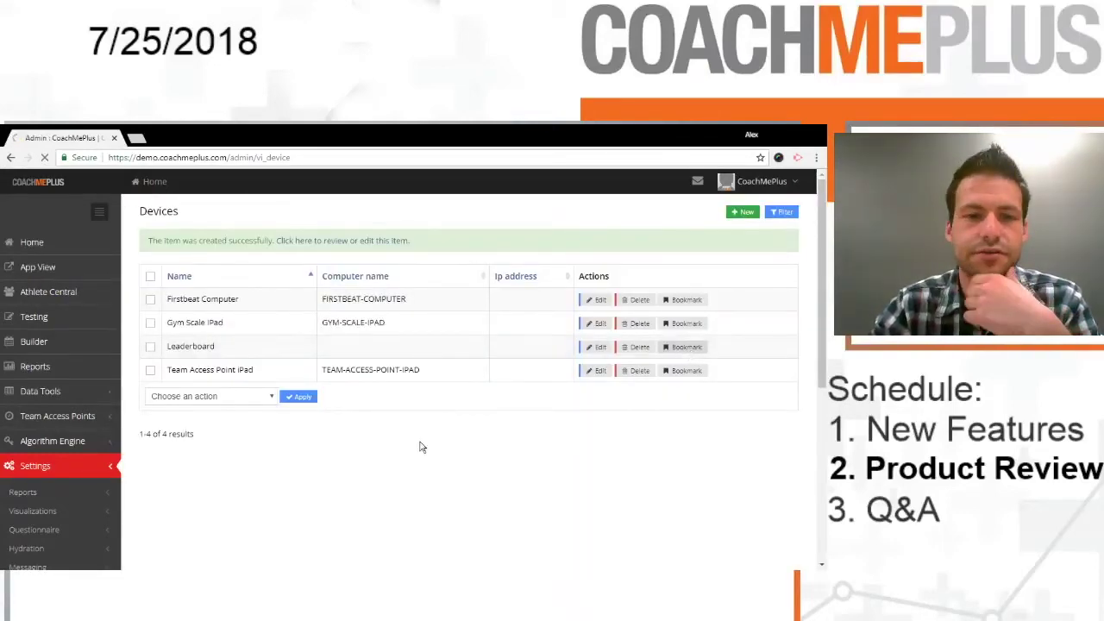
In the Leaderboard device's bookmark link builder, set the training group to Stallions [Demo]
left_click(158, 312)
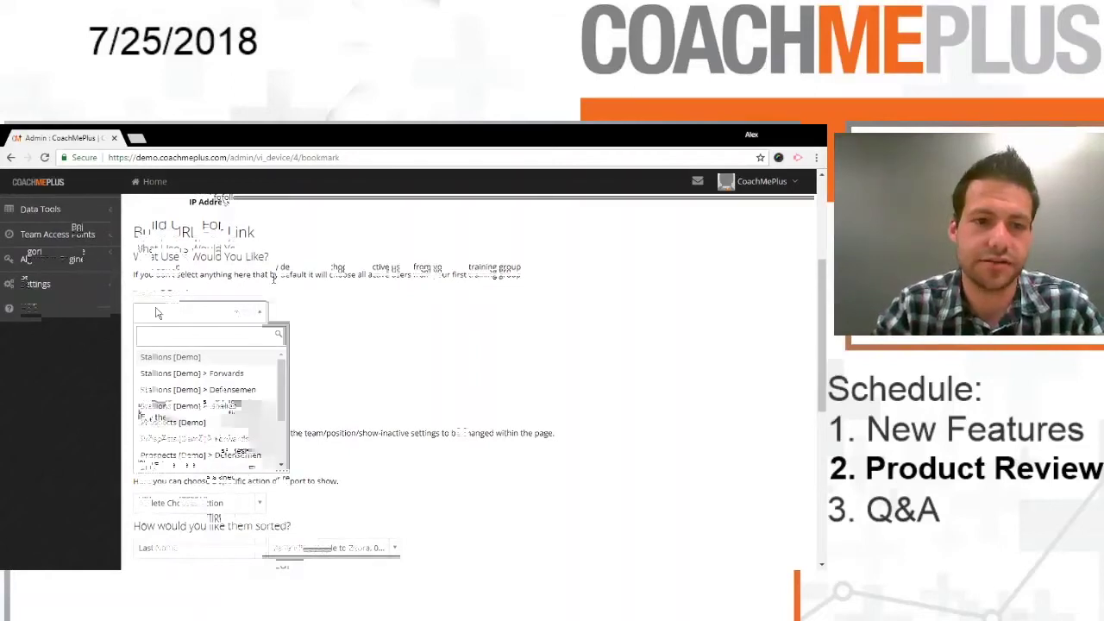
left_click(127, 286)
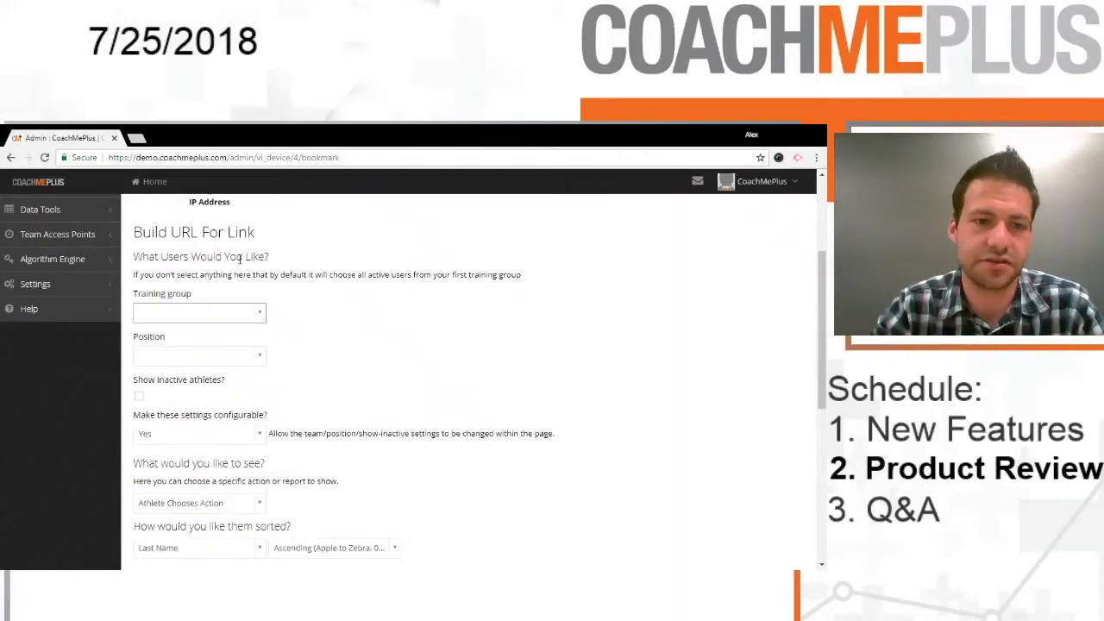
left_click(229, 312)
scroll(222, 405, "down", 2)
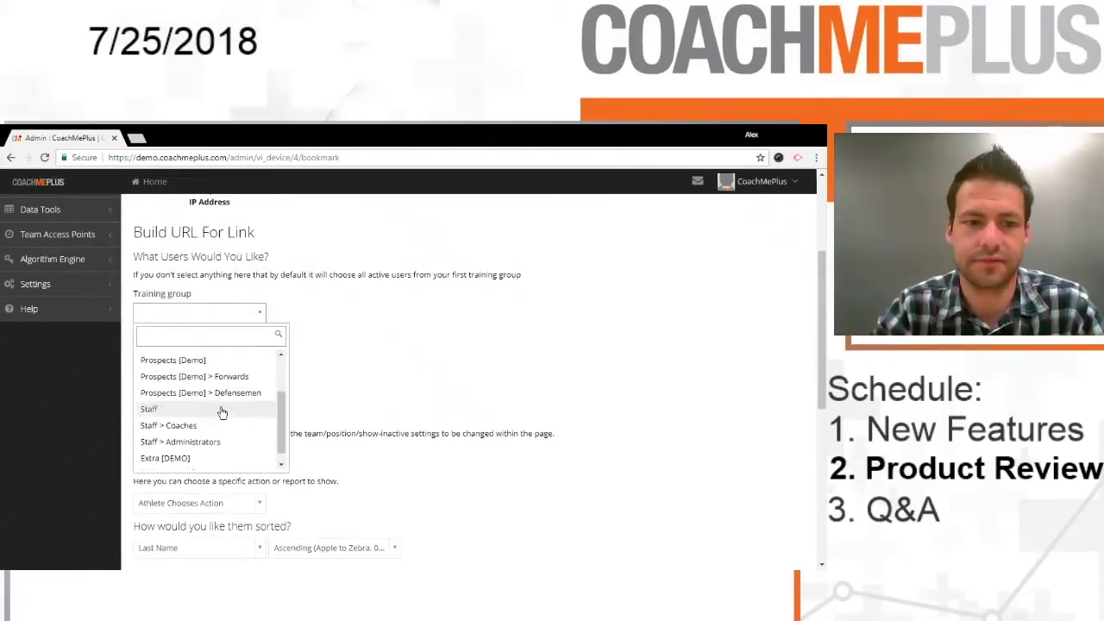
scroll(216, 457, "down", 1)
scroll(211, 414, "up", 3)
left_click(198, 356)
scroll(196, 296, "down", 1)
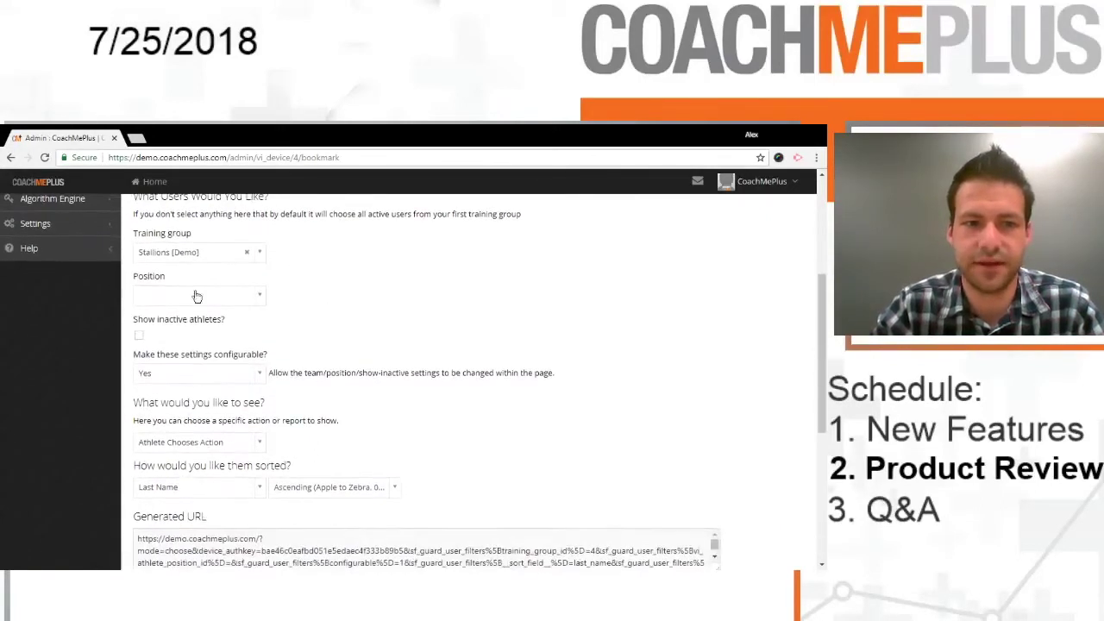
Leave the position filter blank and set the link's team, position and show-inactive settings to not configurable
left_click(220, 300)
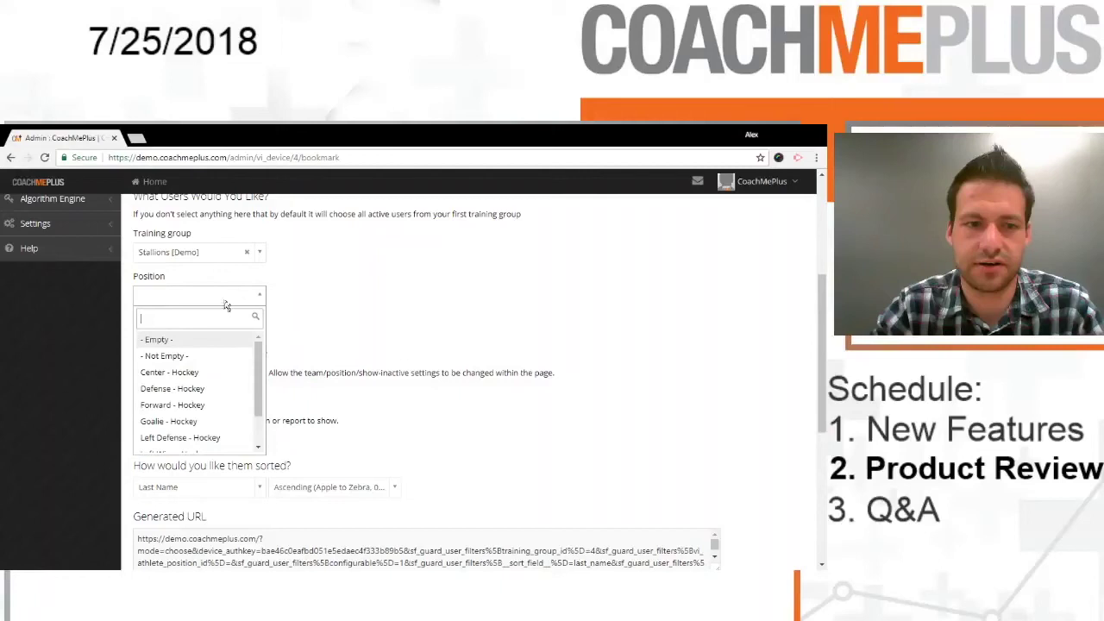
left_click(225, 301)
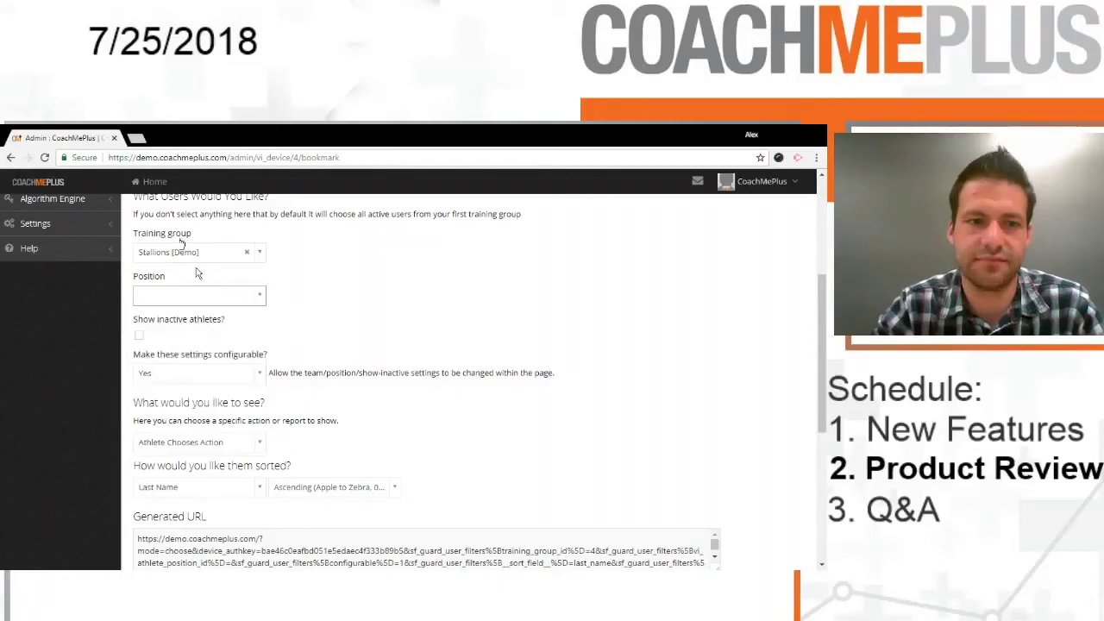
scroll(198, 276, "down", 1)
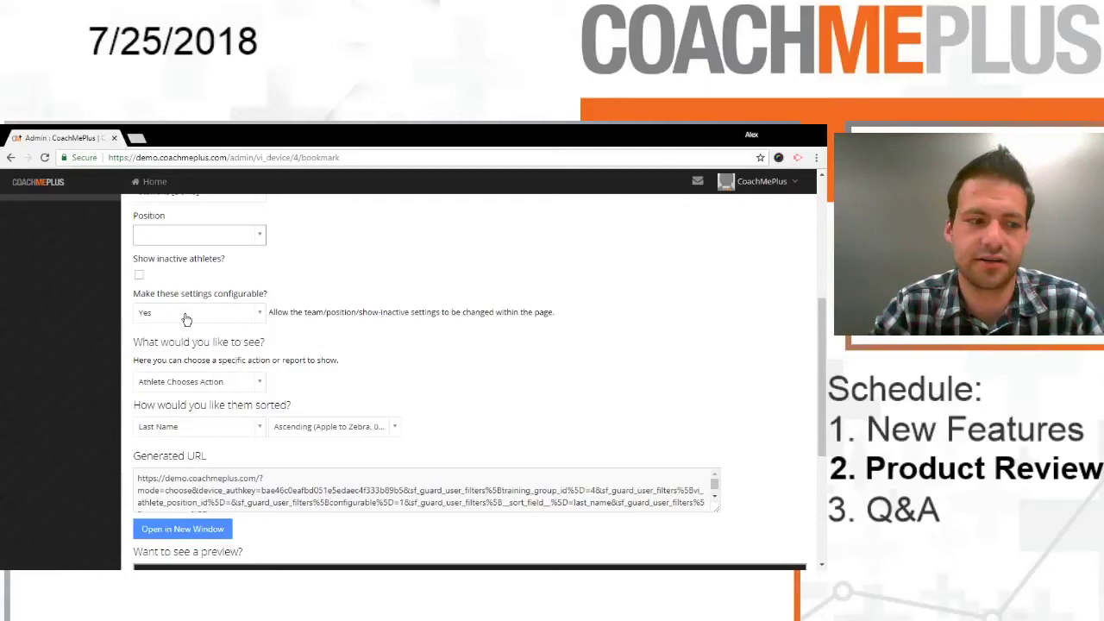
left_click(186, 320)
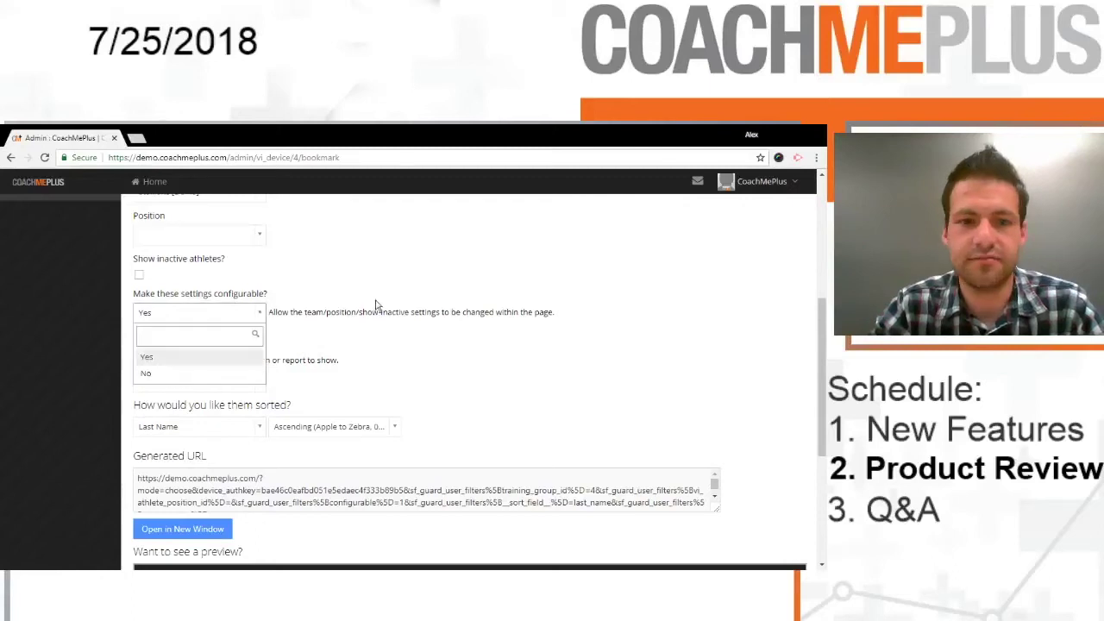
left_click(209, 382)
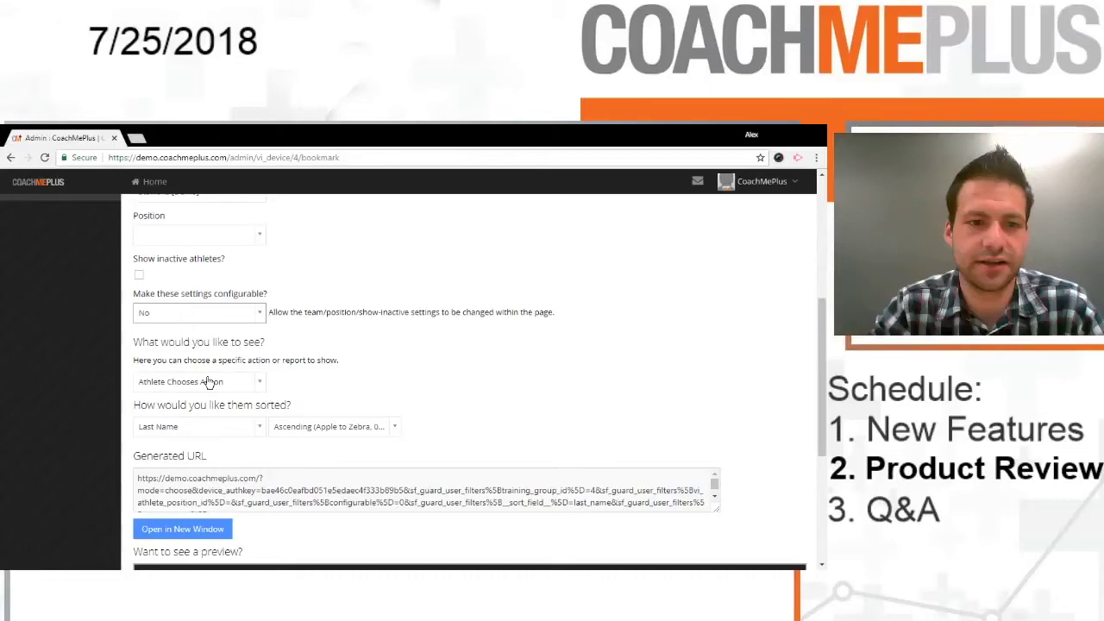
Choose the 40yd Dash assessment leaderboard as the content the device link shows
scroll(210, 382, "down", 2)
left_click(242, 262)
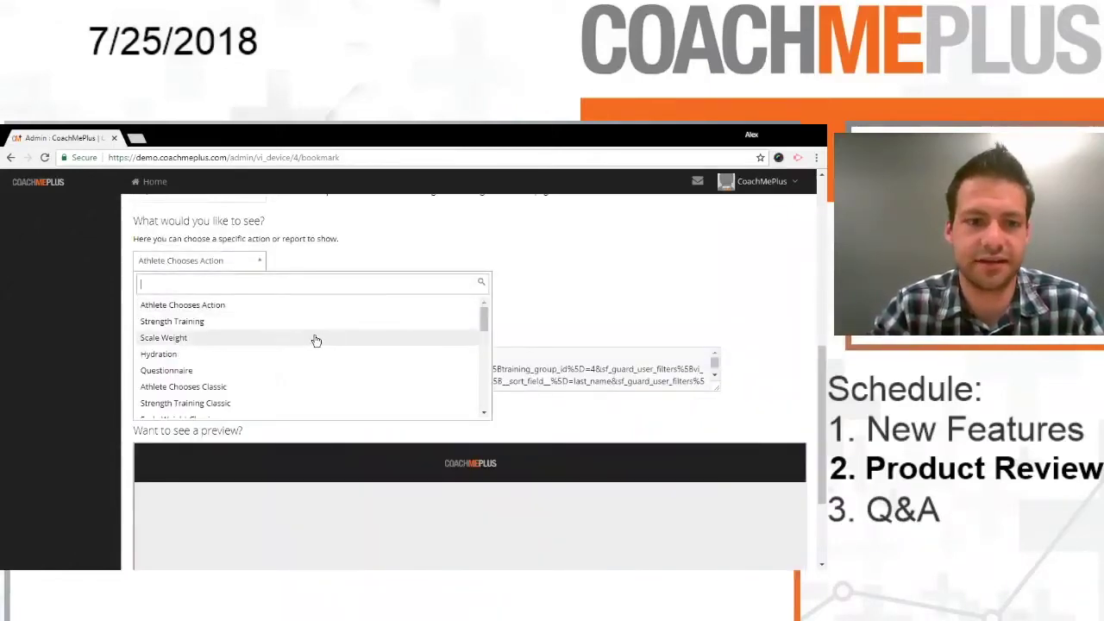
scroll(269, 355, "down", 1)
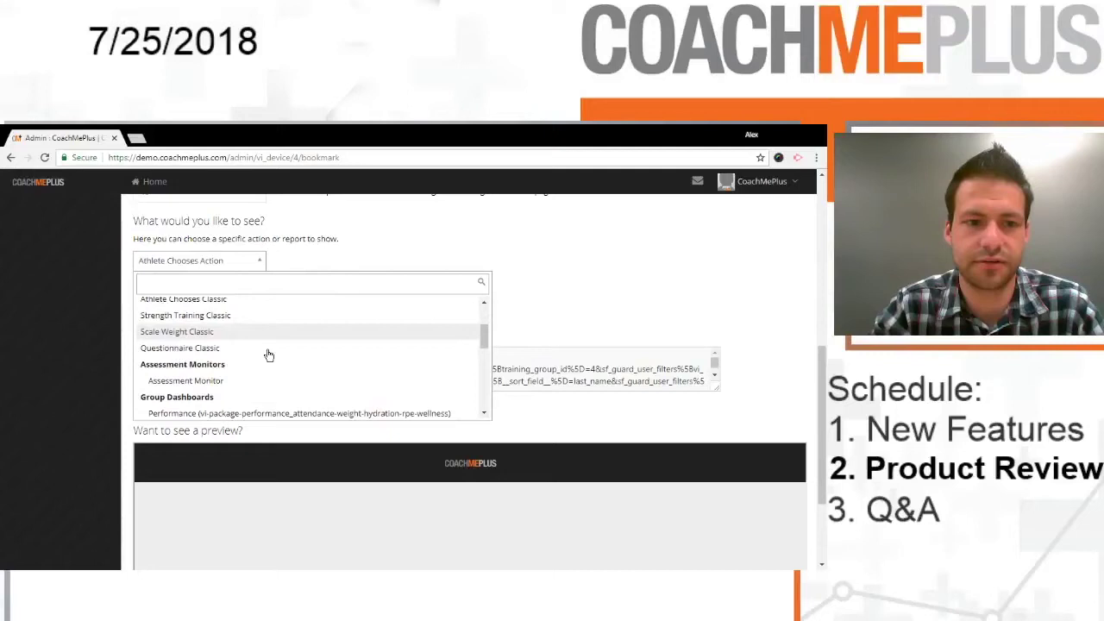
scroll(268, 355, "up", 1)
scroll(246, 397, "down", 1)
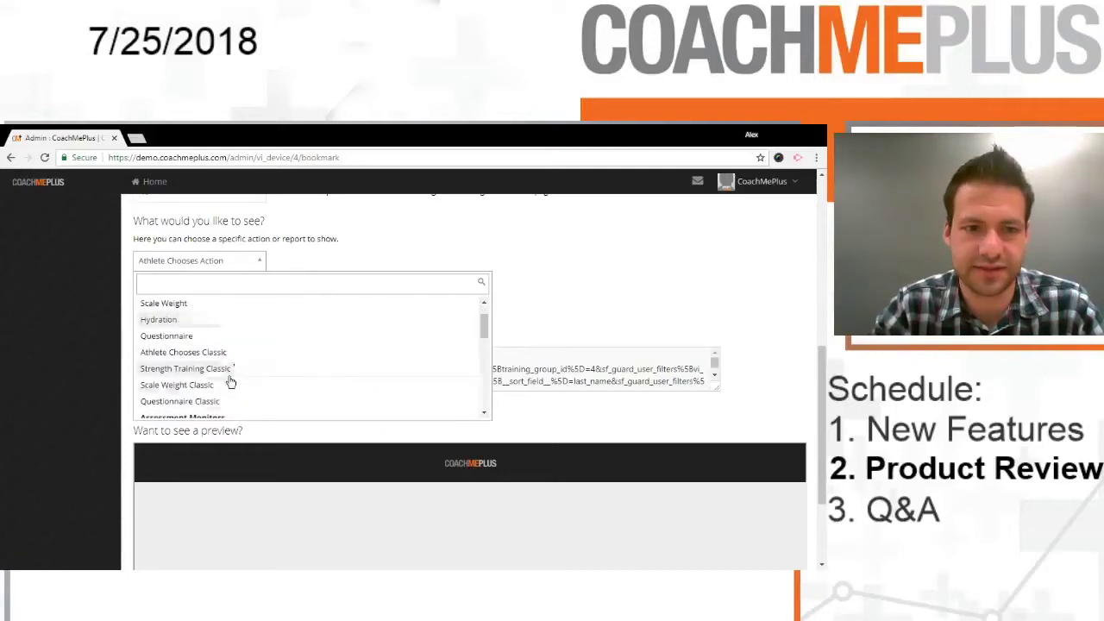
scroll(231, 382, "down", 1)
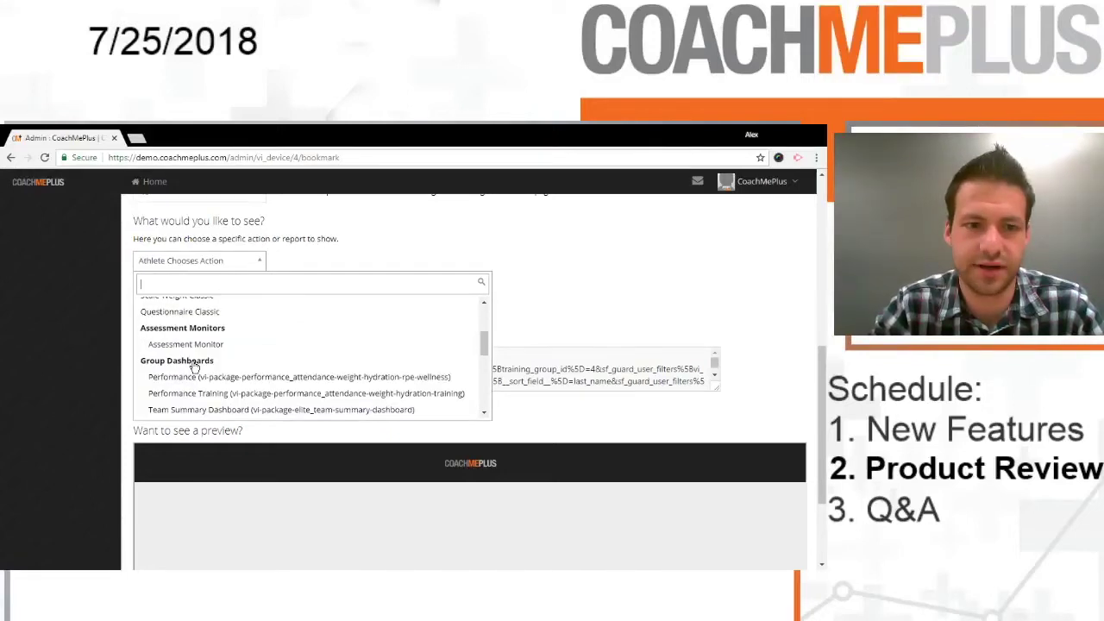
scroll(259, 340, "down", 1)
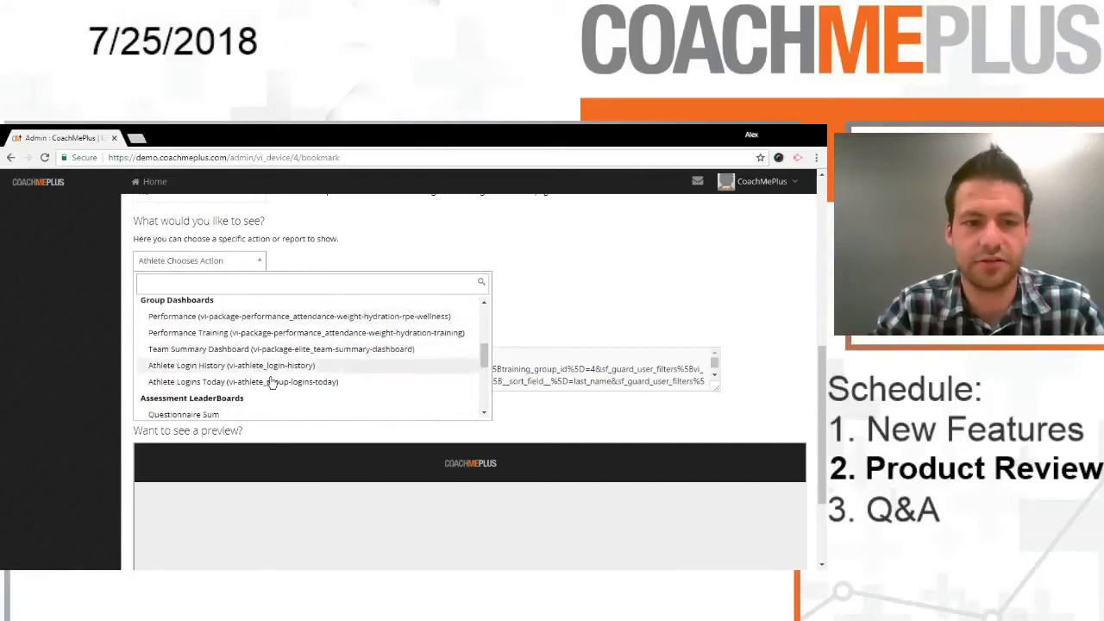
scroll(270, 373, "down", 1)
scroll(226, 349, "down", 1)
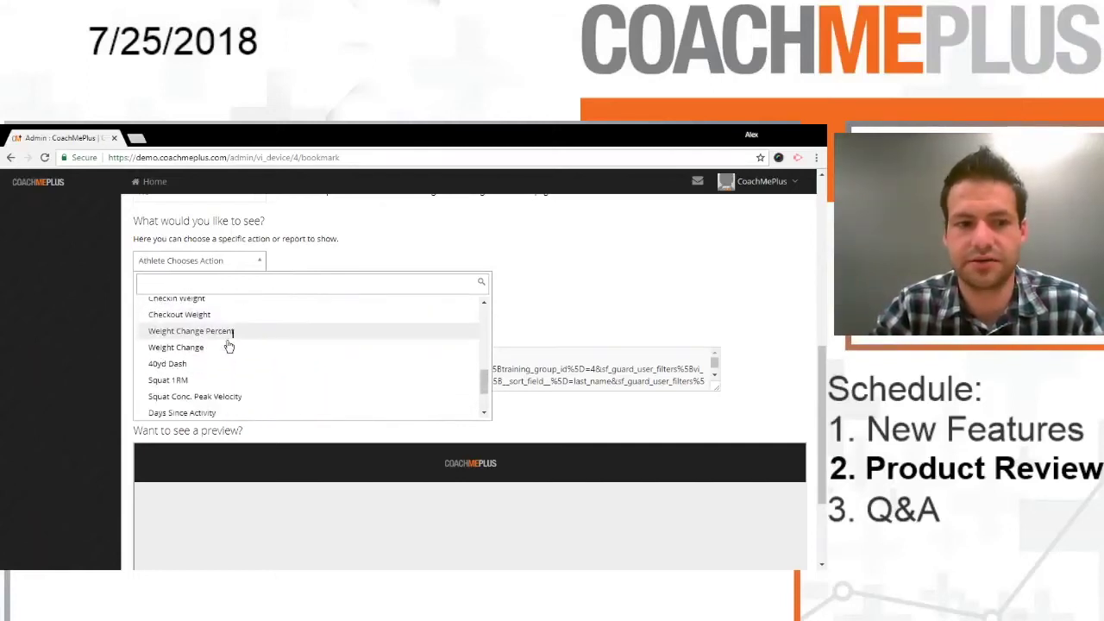
scroll(229, 345, "down", 1)
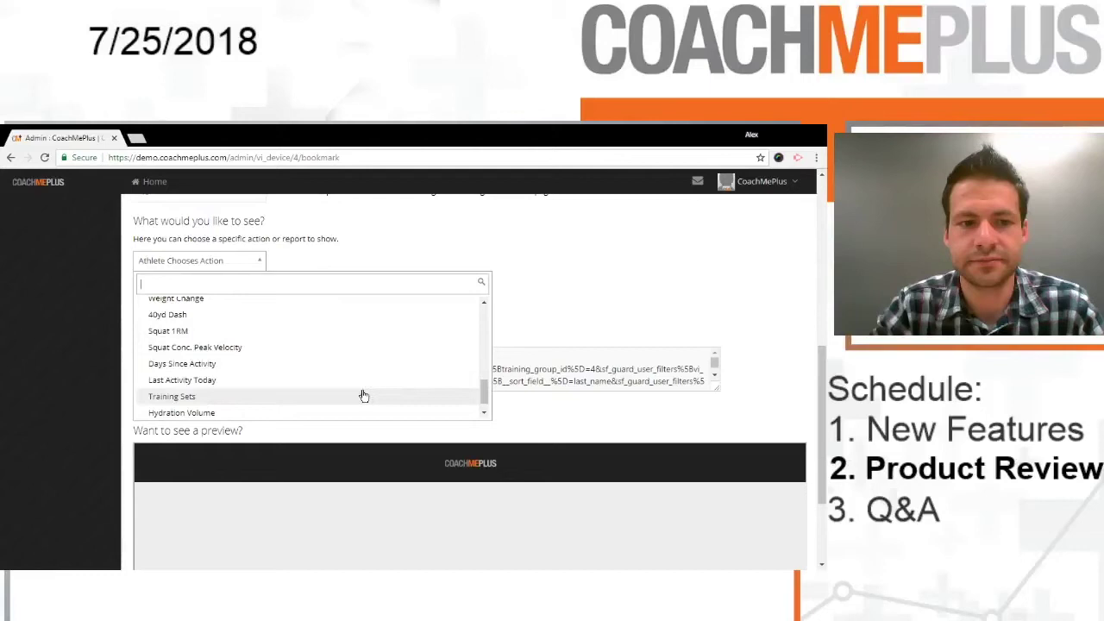
scroll(345, 379, "up", 3)
scroll(284, 347, "down", 2)
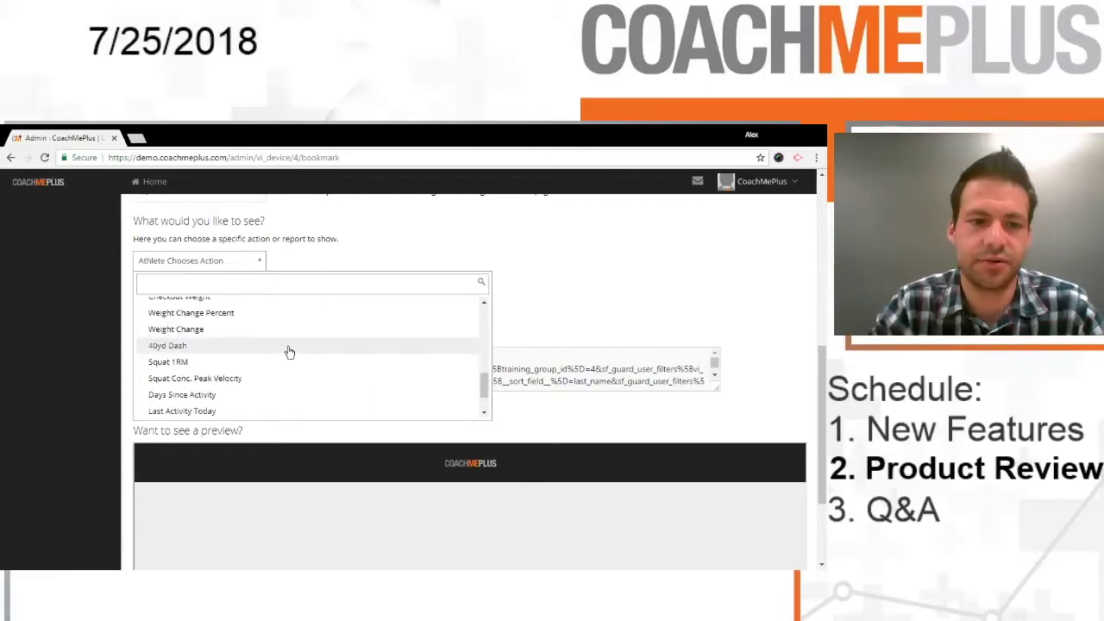
left_click(311, 355)
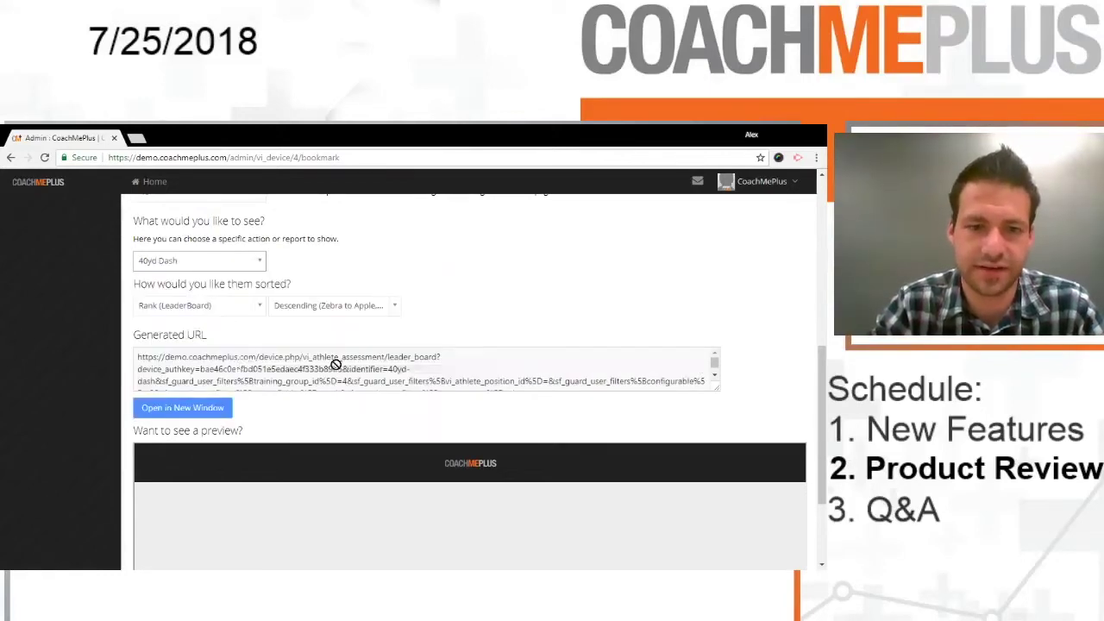
Copy the generated leaderboard URL with its device authorization key, review the preview, and load the URL in the browser
left_click(337, 366)
key("ctrl+c")
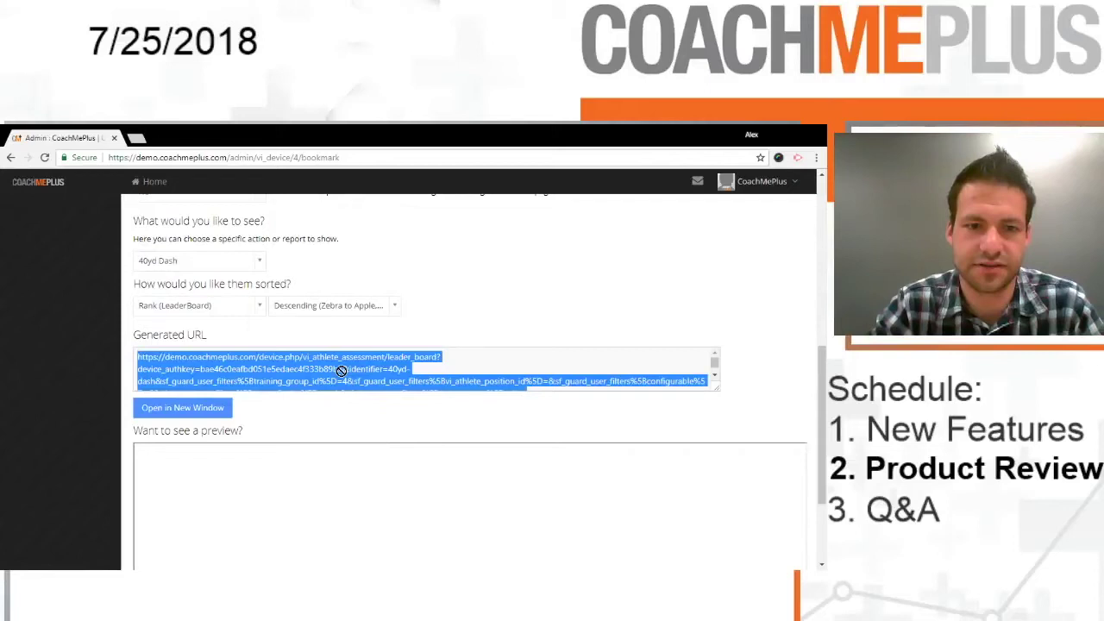
scroll(446, 443, "down", 3)
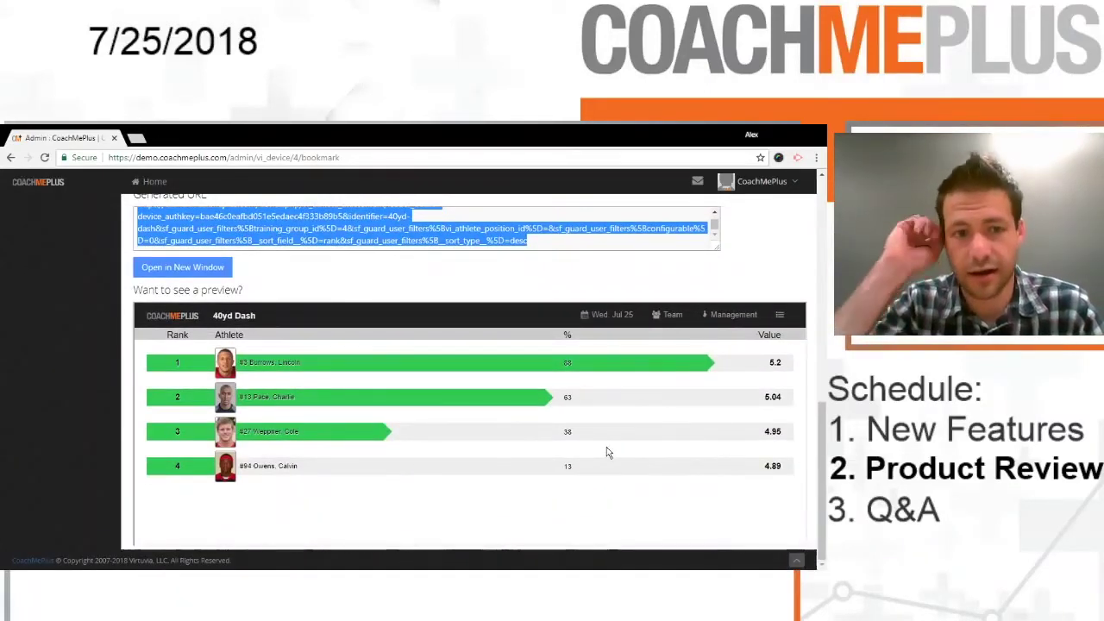
scroll(388, 379, "up", 1)
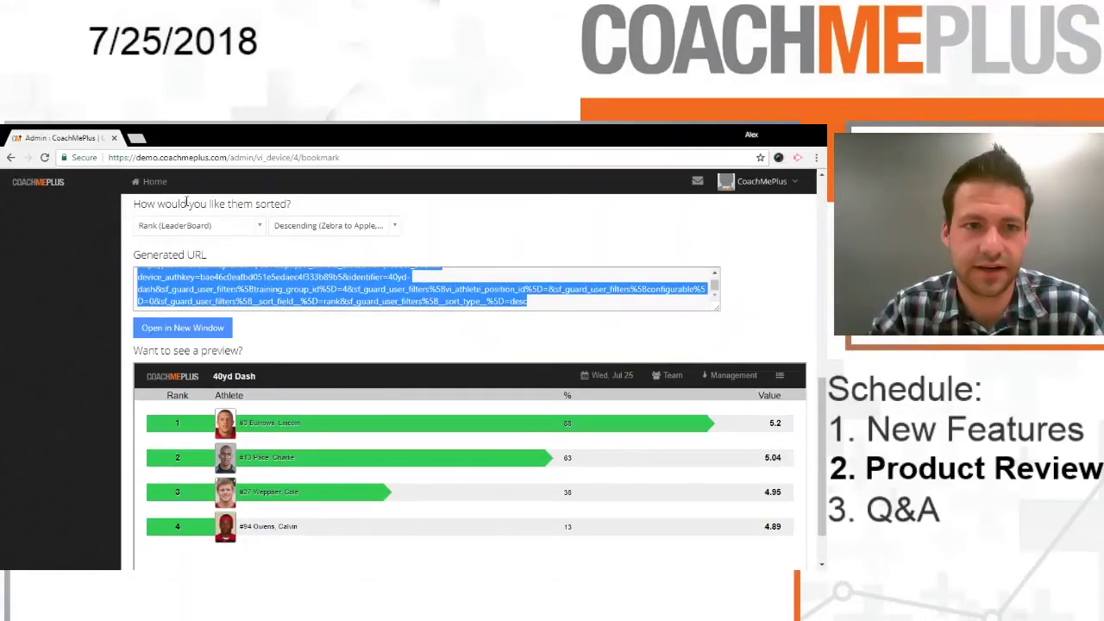
left_click(183, 157)
key("ctrl+v")
key("Return")
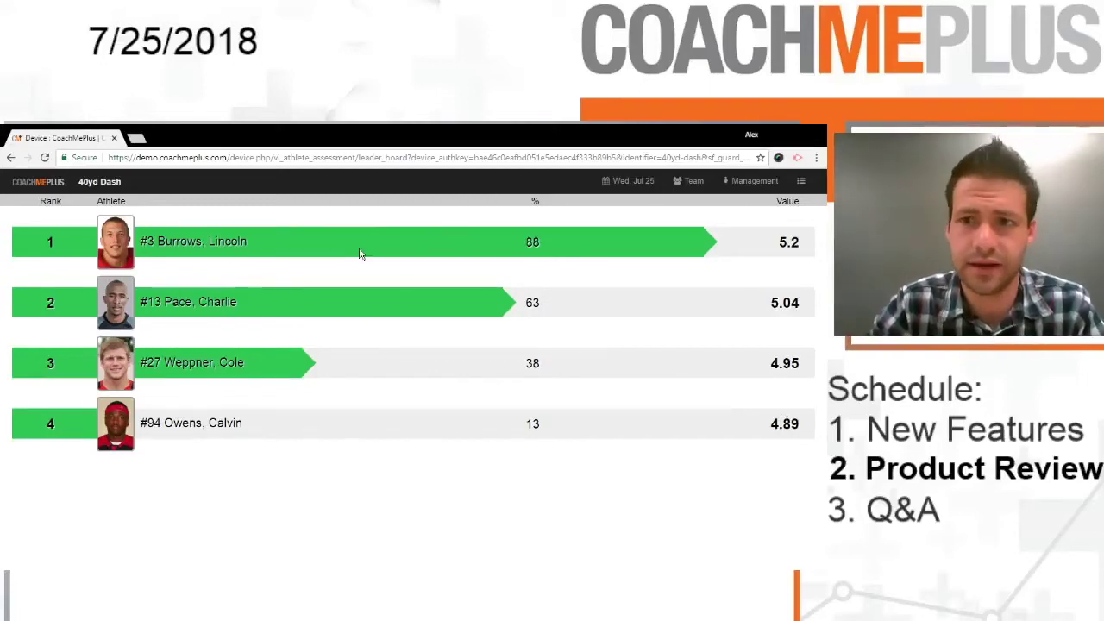
Return to the device link builder and sort the 40yd Dash leaderboard by Rank (LeaderBoard) in ascending order
left_click(12, 158)
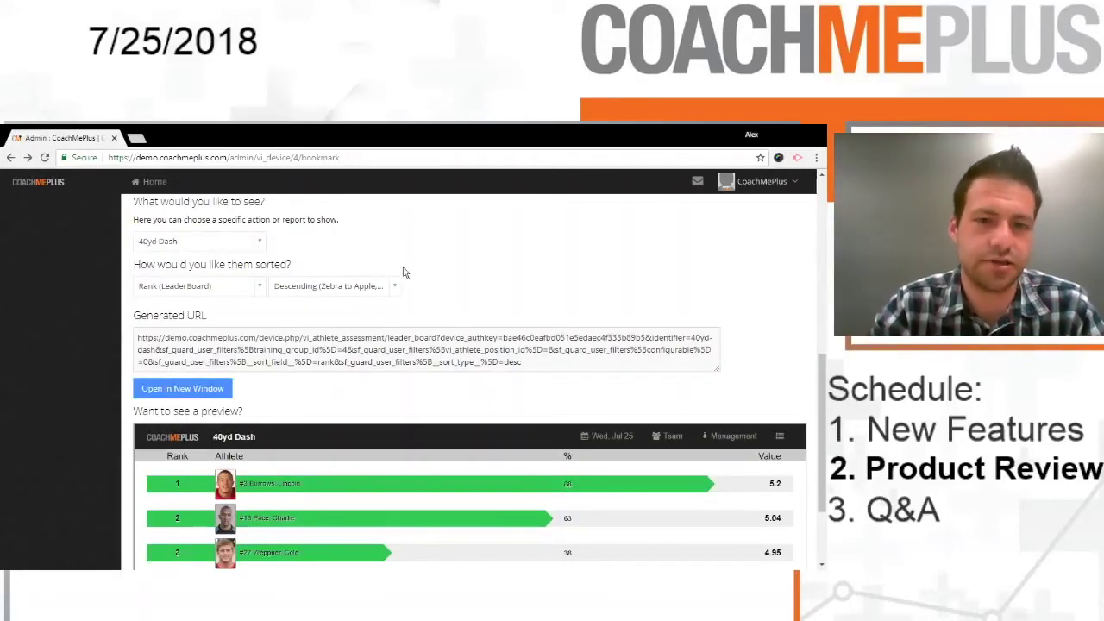
left_click(203, 287)
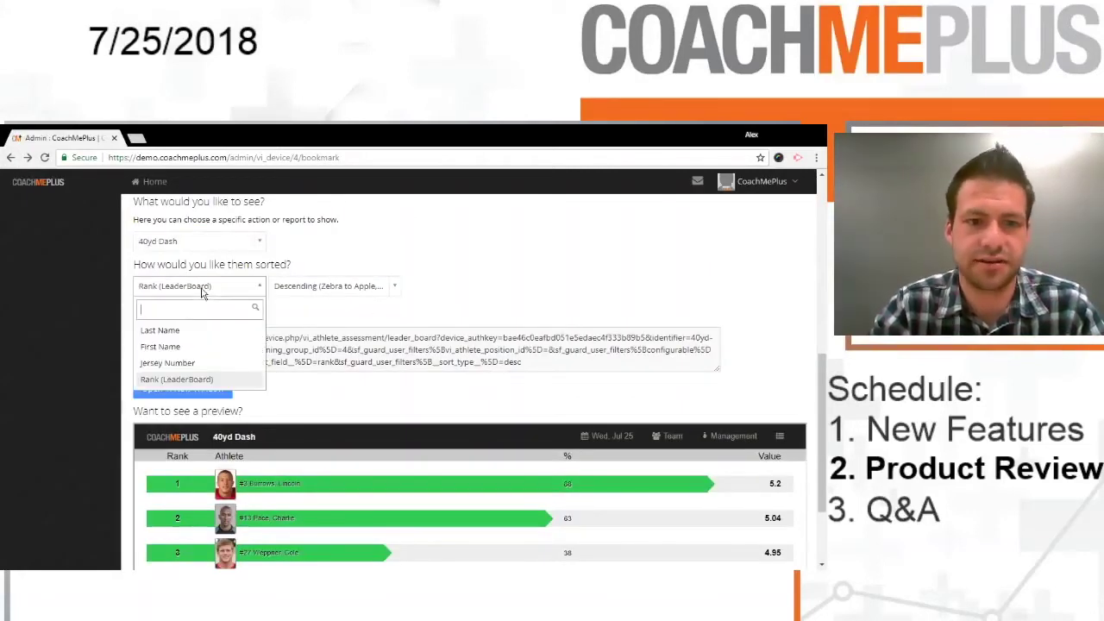
left_click(182, 380)
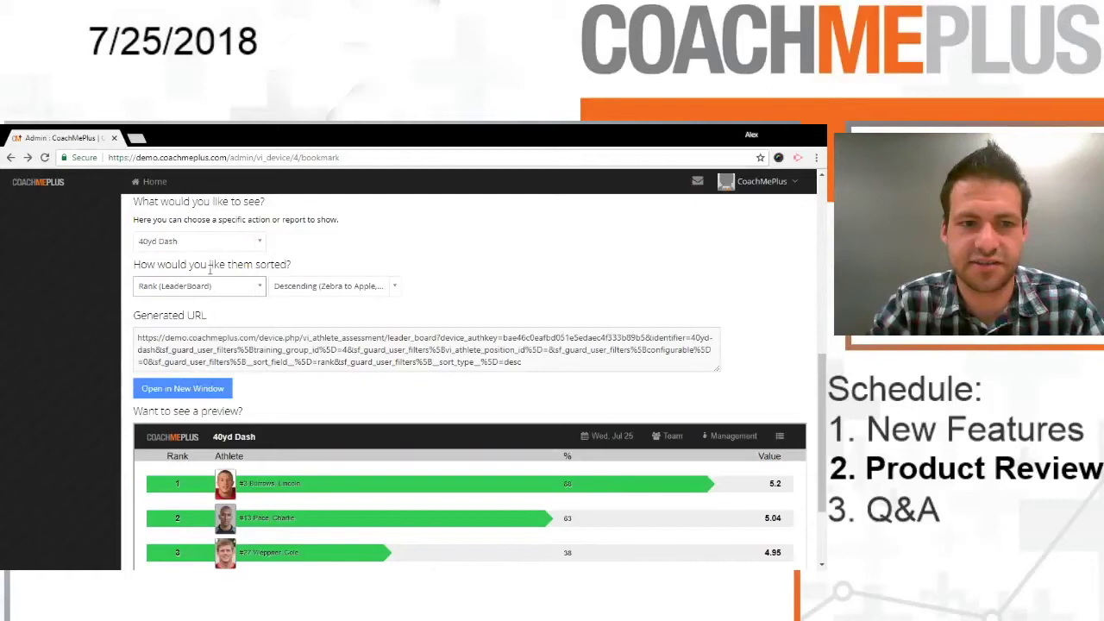
left_click(326, 286)
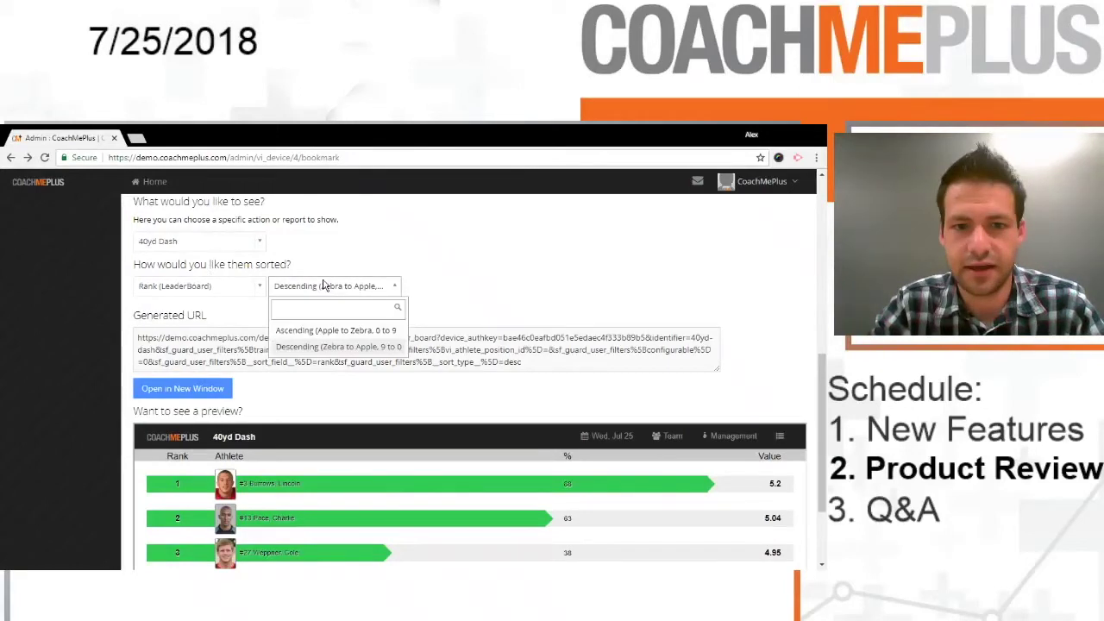
left_click(336, 331)
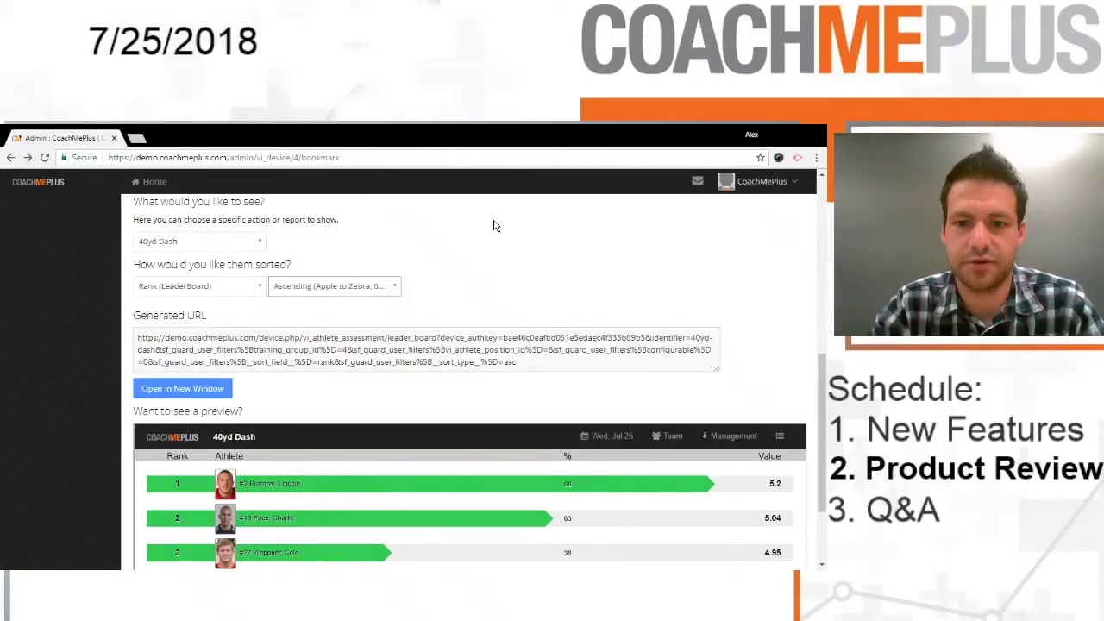
Copy the generated URL of the ascending 40yd Dash leaderboard, including its device authorization key, and load it in the browser
scroll(494, 226, "down", 1)
left_click(423, 288)
key("ctrl+c")
left_click(107, 157)
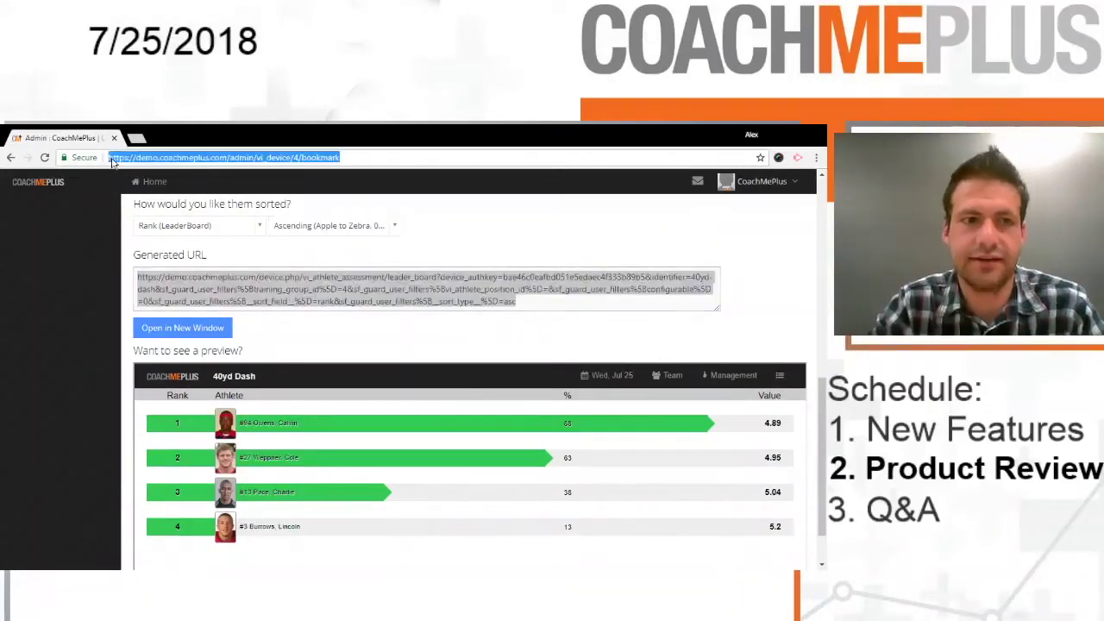
key("ctrl+v")
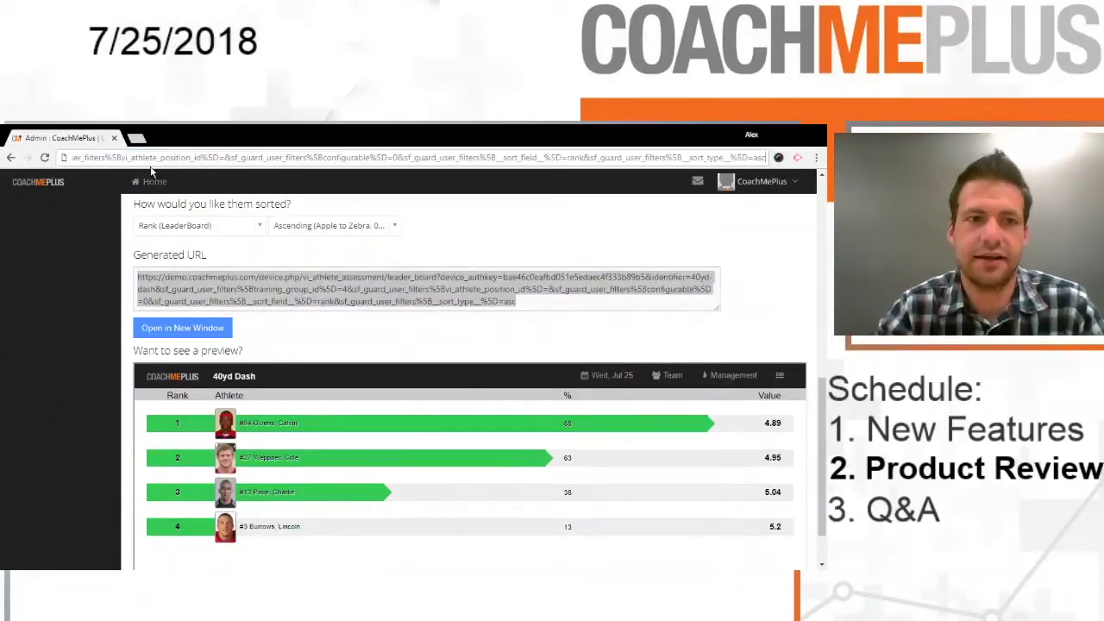
key("Return")
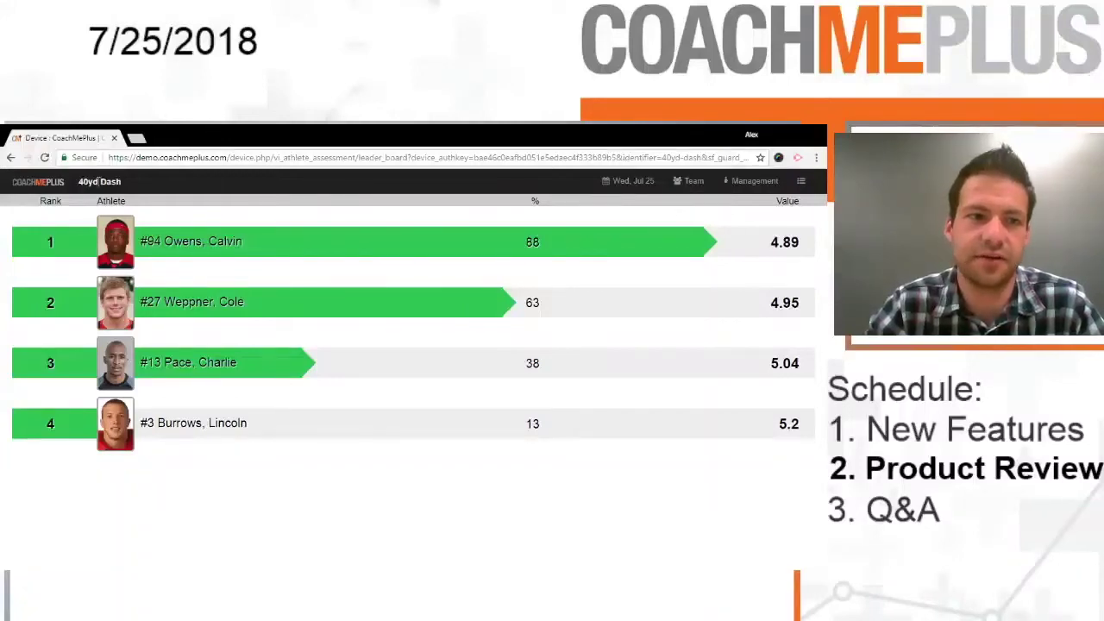
left_click(800, 181)
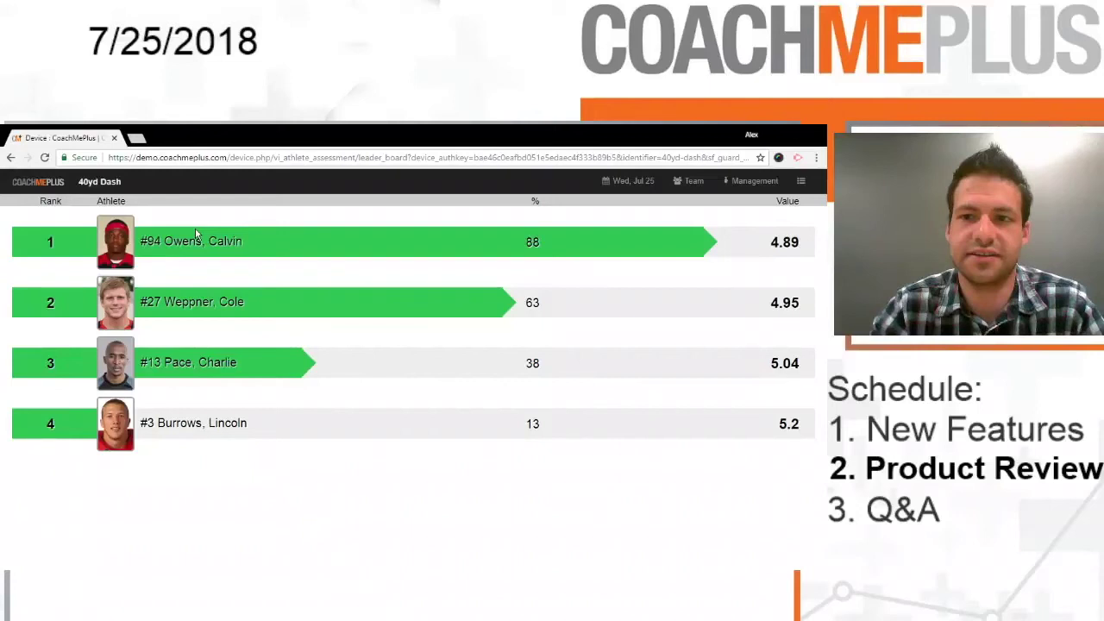
Return to the device link builder, switch the rank sorting to descending, and choose Squat 1RM as the content to show
left_click(11, 162)
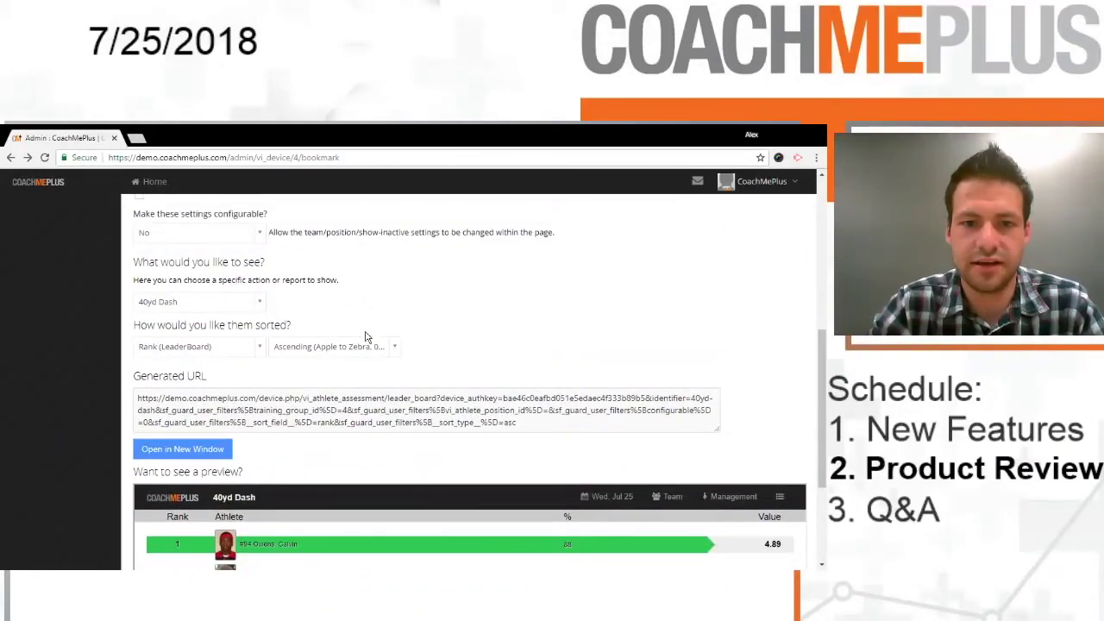
left_click(362, 345)
left_click(342, 403)
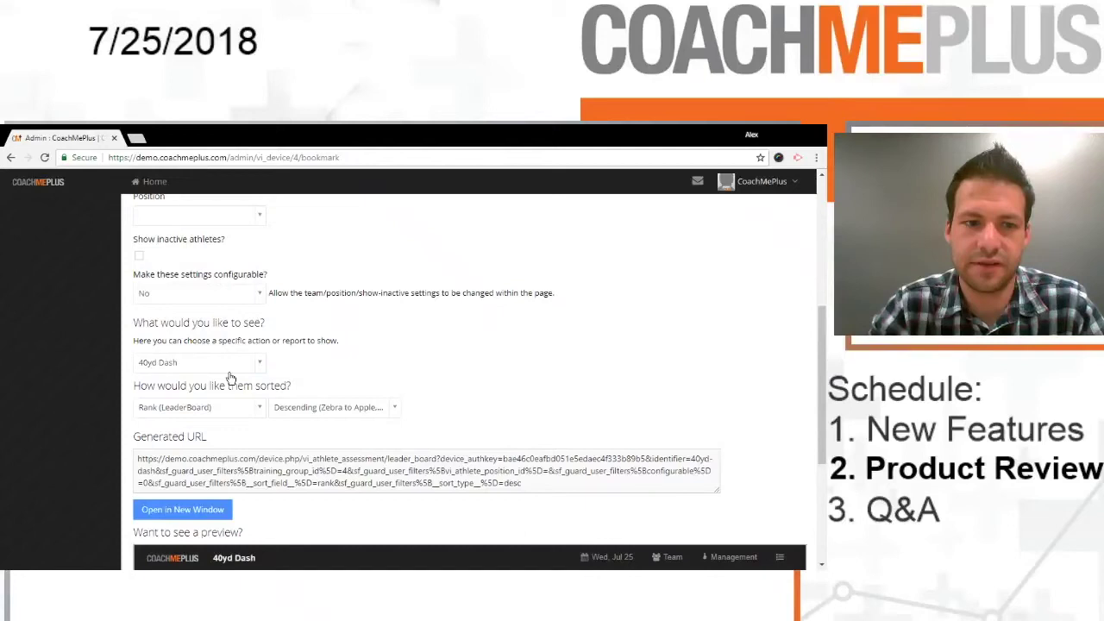
left_click(230, 373)
scroll(521, 314, "down", 1)
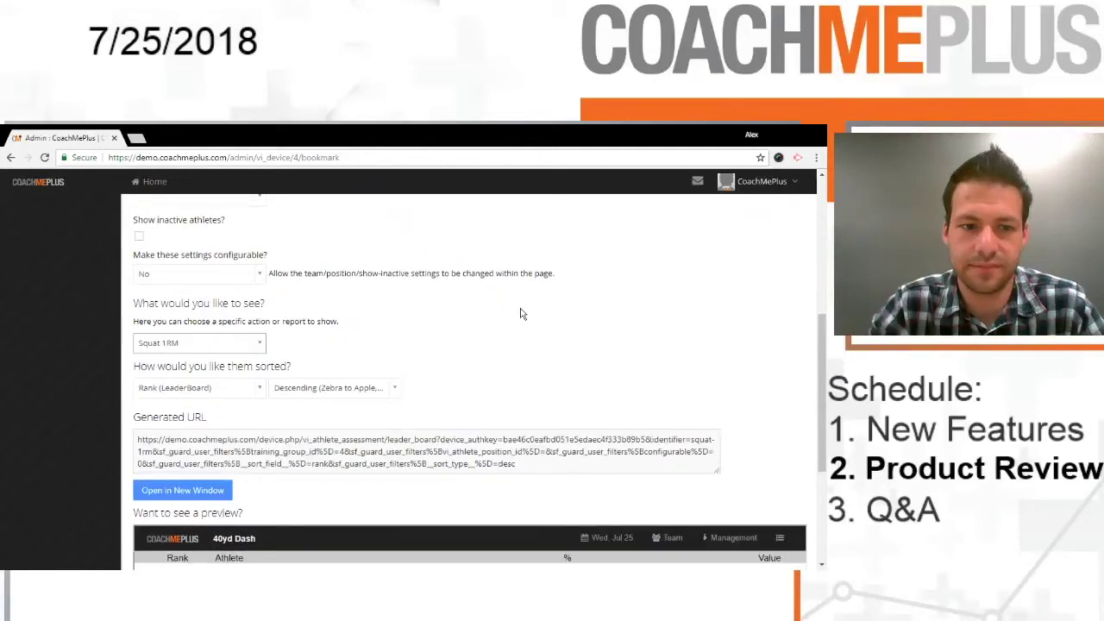
Load the generated Squat 1RM leaderboard URL with its device authorization key, and view its date selector without changing the date
scroll(520, 314, "down", 1)
left_click(427, 349)
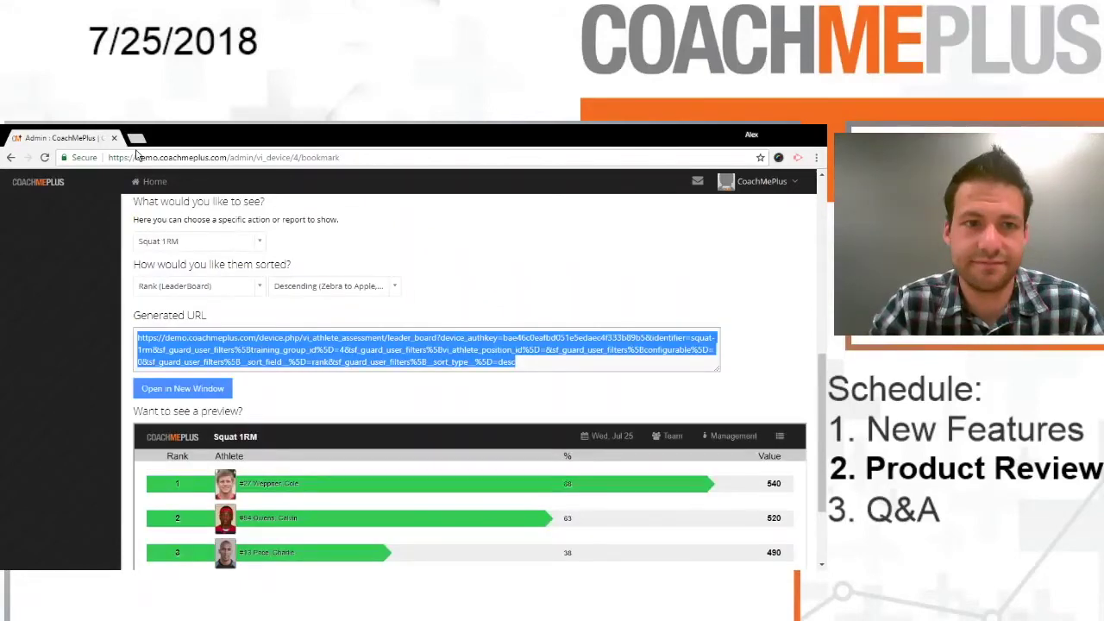
left_click(136, 157)
key("ctrl+v")
key("Return")
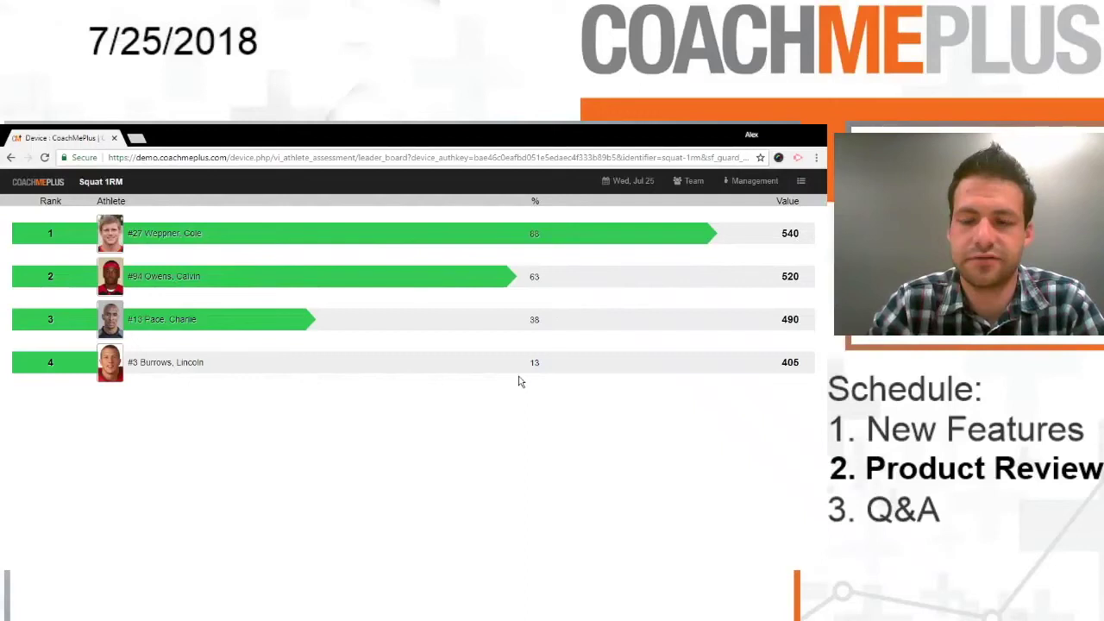
left_click(619, 184)
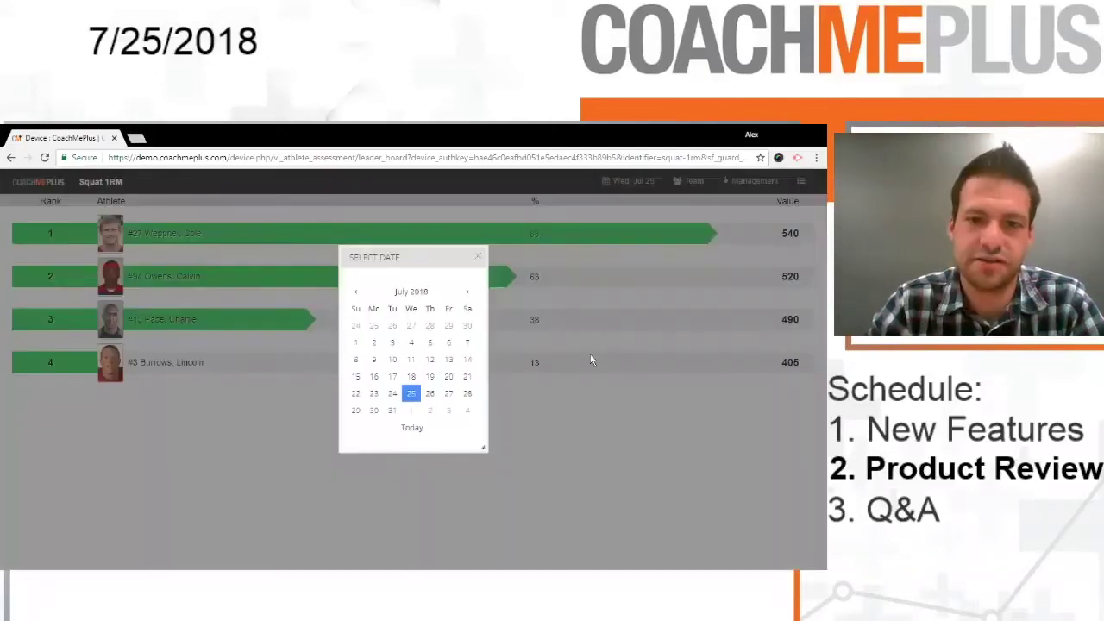
left_click(478, 262)
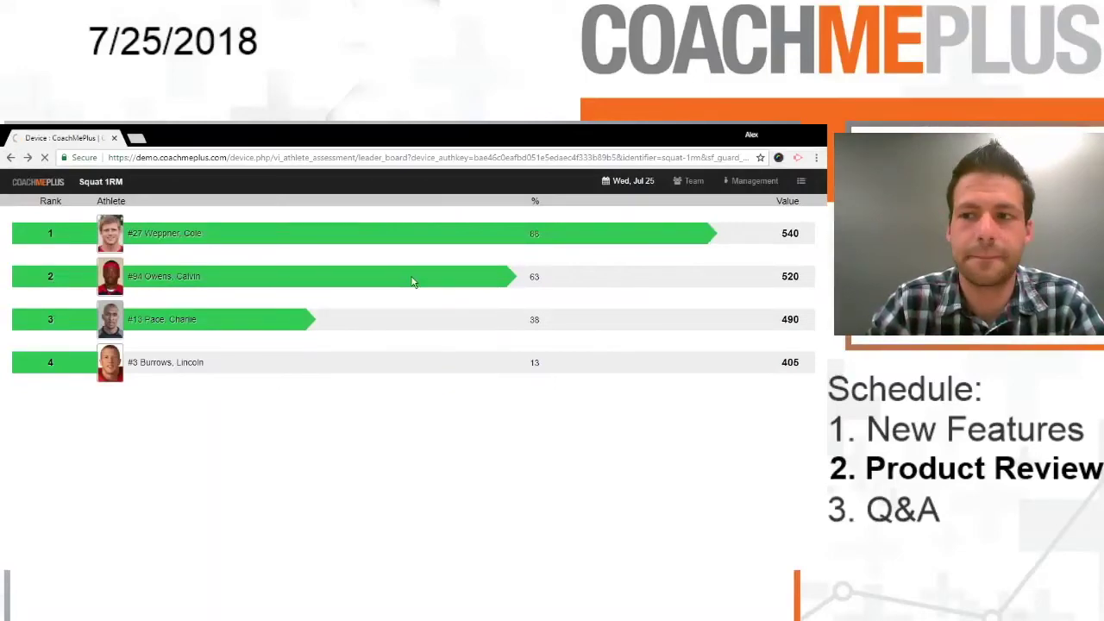
Return to the device link builder and choose Squat Conc. Peak Velocity as the content to show
scroll(414, 308, "down", 3)
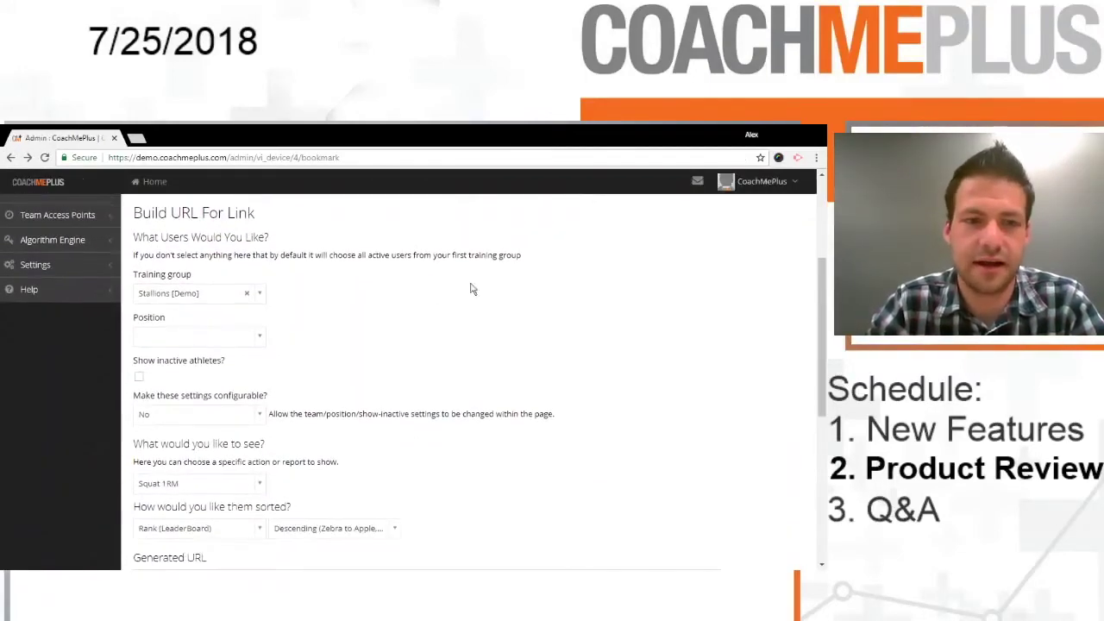
scroll(561, 259, "down", 4)
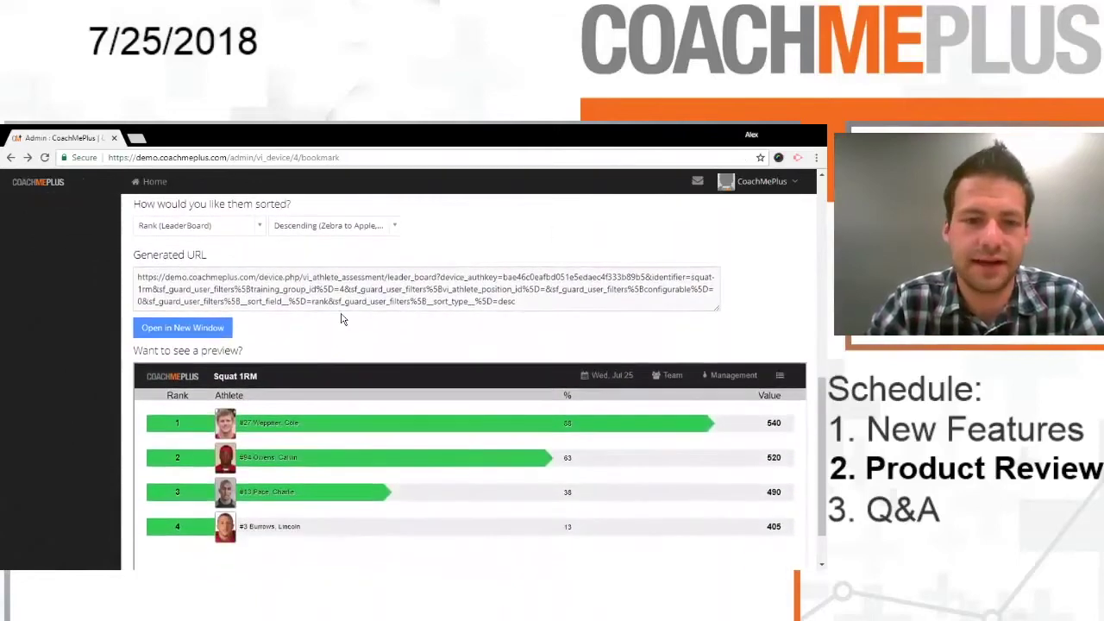
scroll(258, 324, "up", 2)
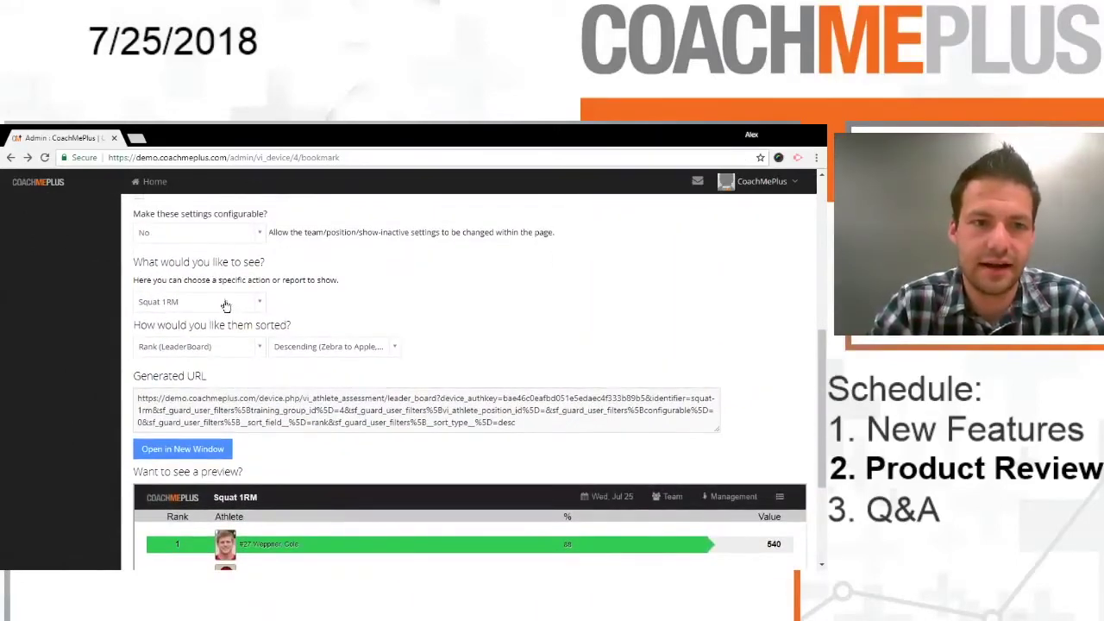
left_click(226, 305)
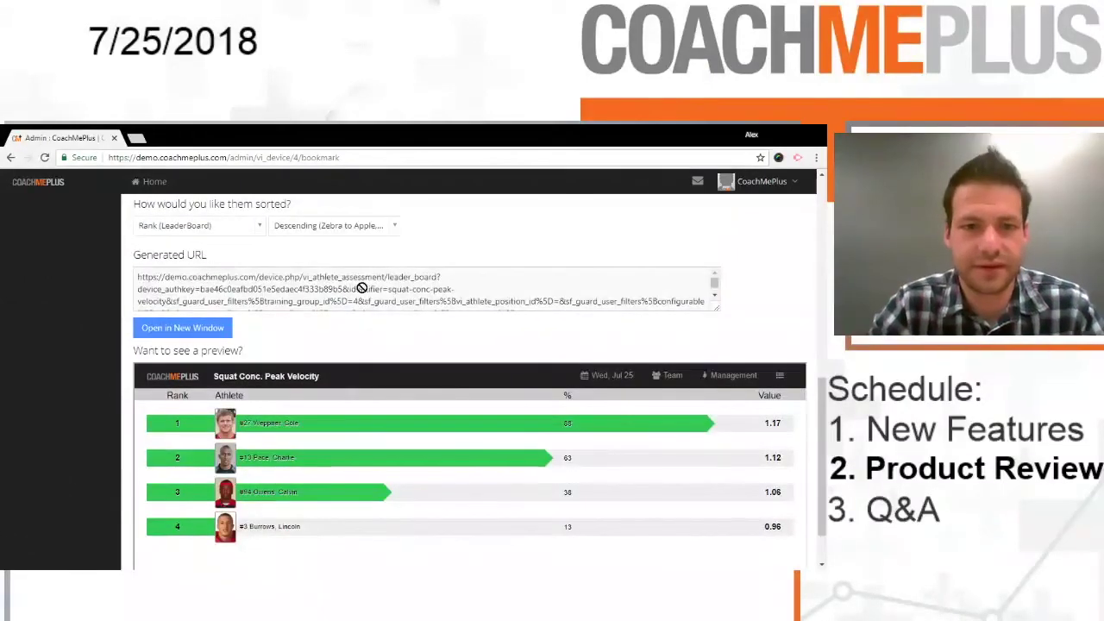
Copy the generated Squat Conc. Peak Velocity leaderboard URL, including its device authorization key, and load it in the browser
triple_click(361, 287)
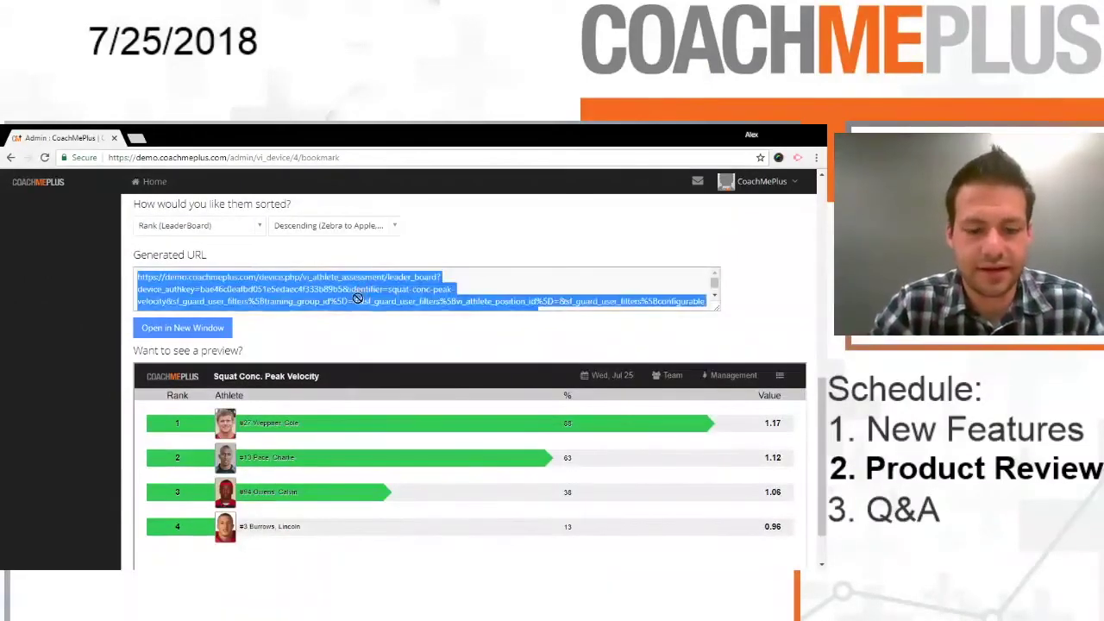
key("ctrl+c")
left_click(191, 157)
key("ctrl+v")
key("Return")
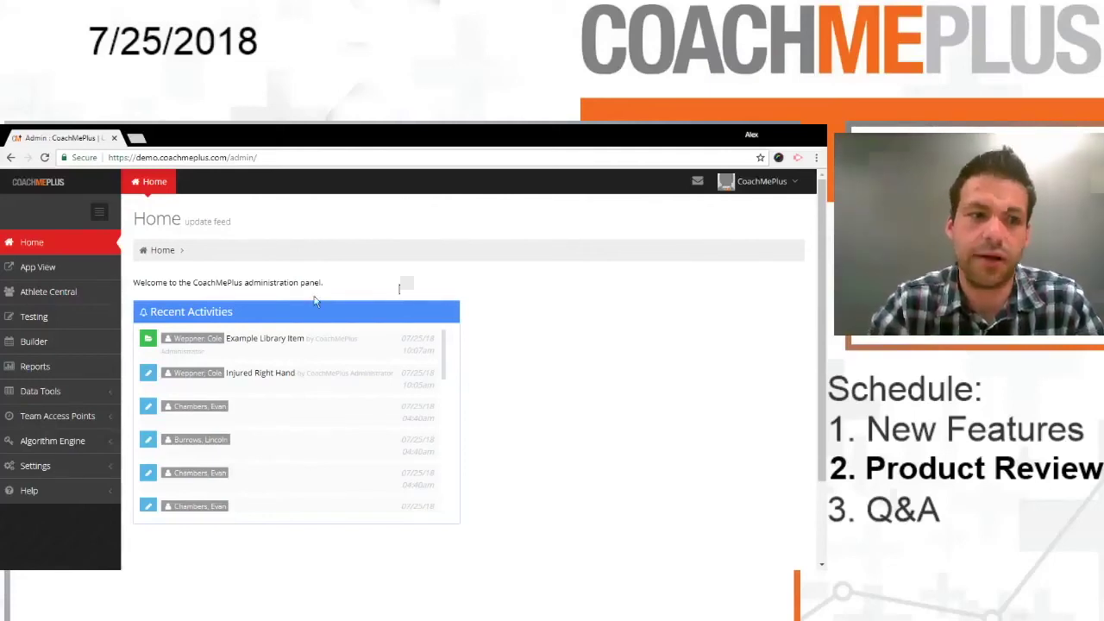
From the administration home, open the default assessment monitor and examine the athlete tiles with their assessments
left_click(91, 470)
scroll(91, 474, "down", 2)
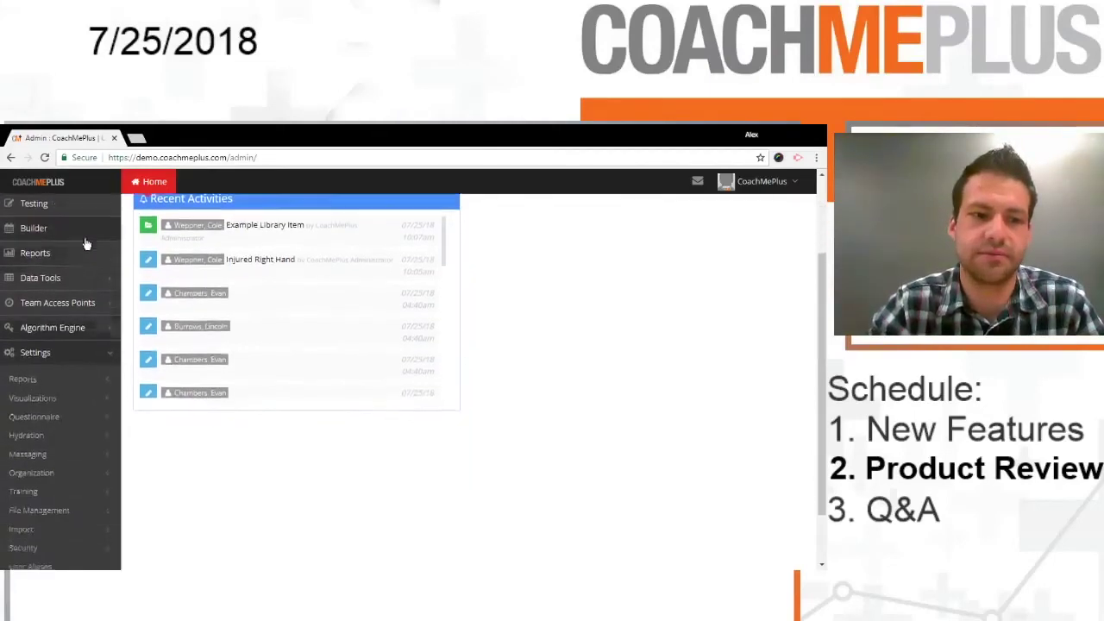
left_click(78, 299)
scroll(79, 253, "up", 2)
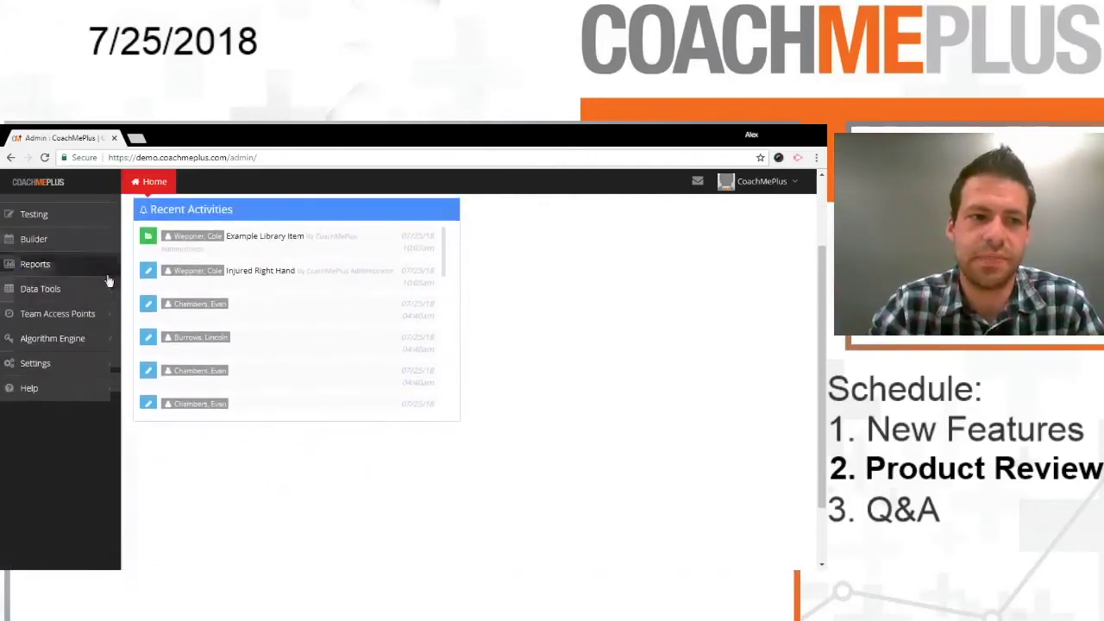
left_click(85, 306)
left_click(81, 441)
scroll(84, 348, "down", 1)
left_click(84, 397)
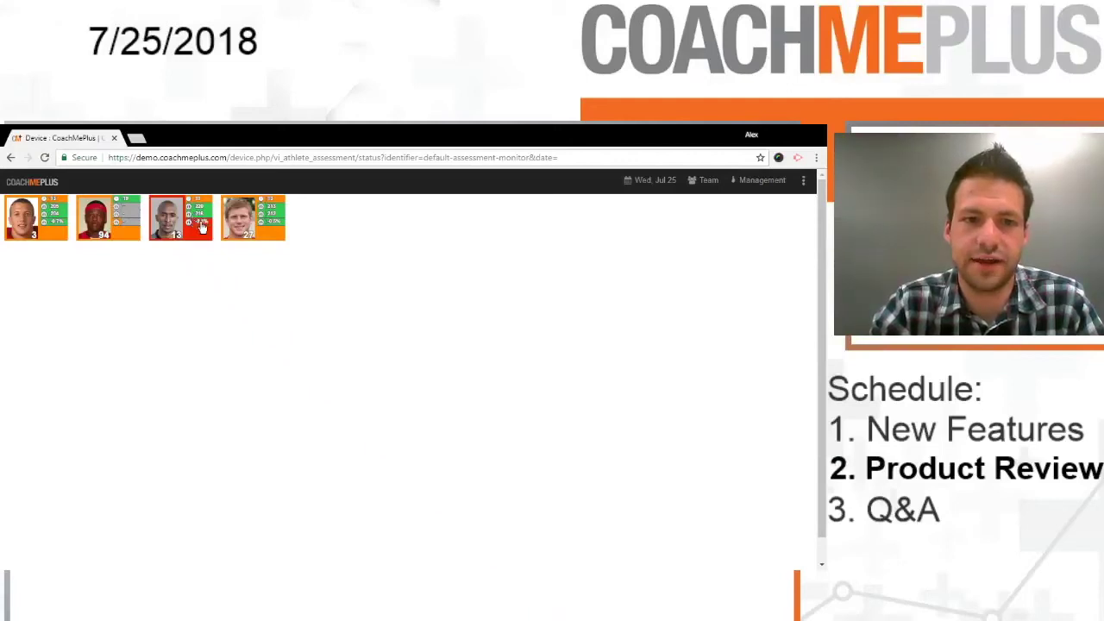
Return to the administration area, open the Visualization Builder, and review the list of existing assessments
left_click(752, 183)
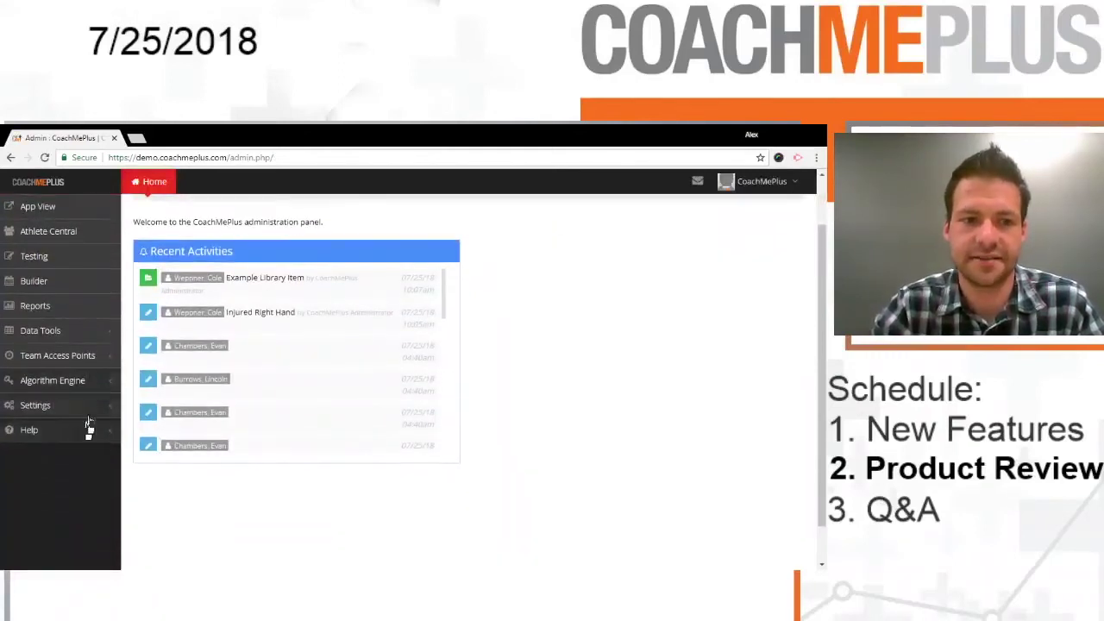
left_click(86, 465)
scroll(102, 302, "down", 3)
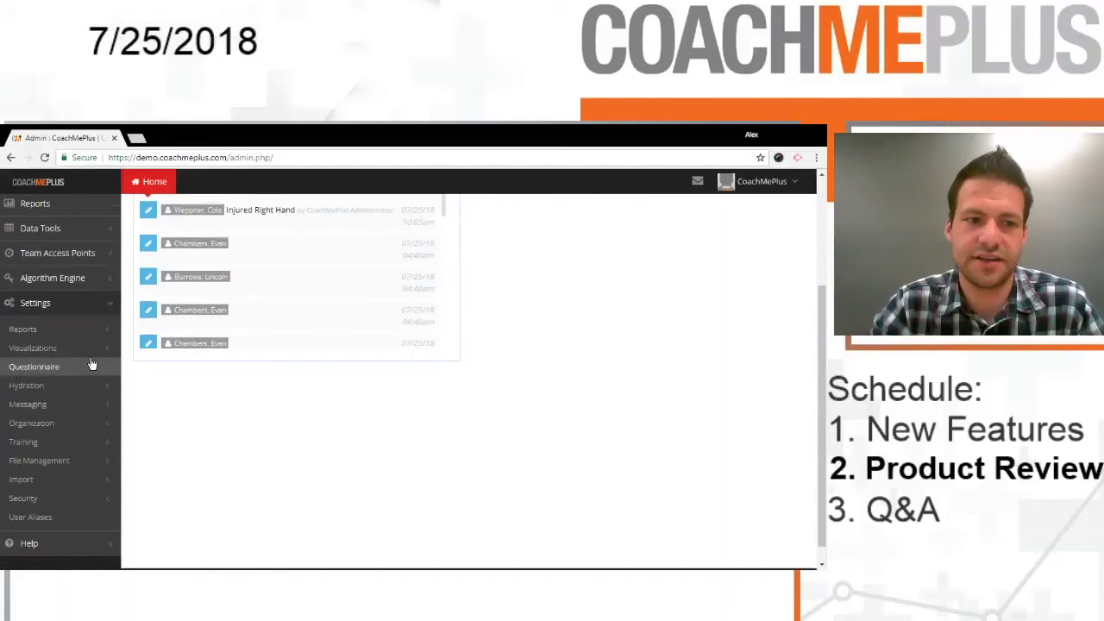
left_click(77, 347)
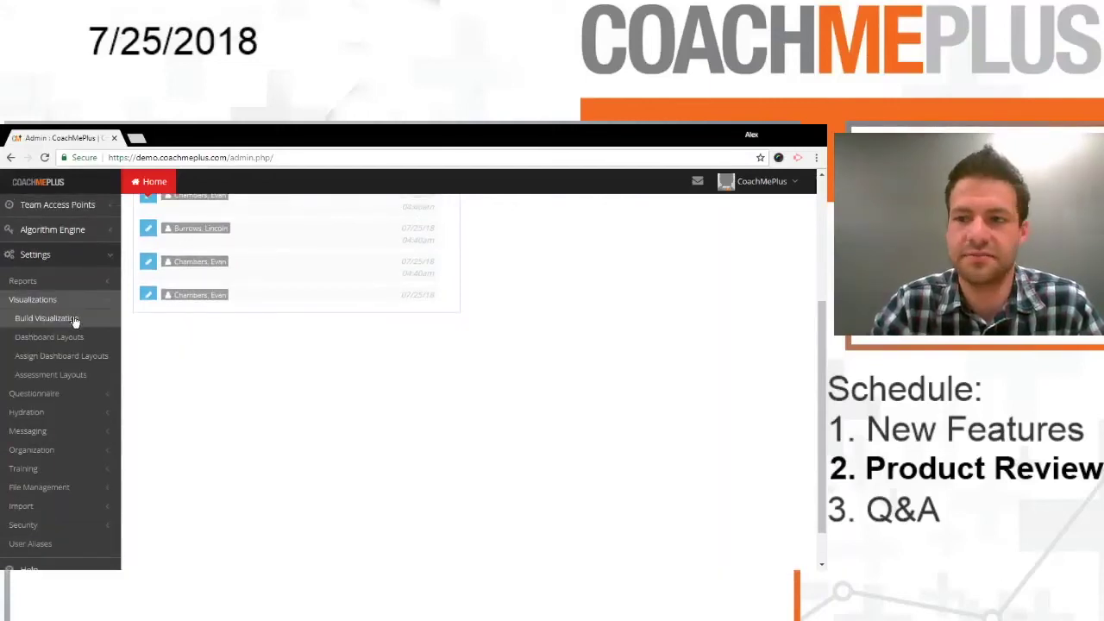
left_click(52, 319)
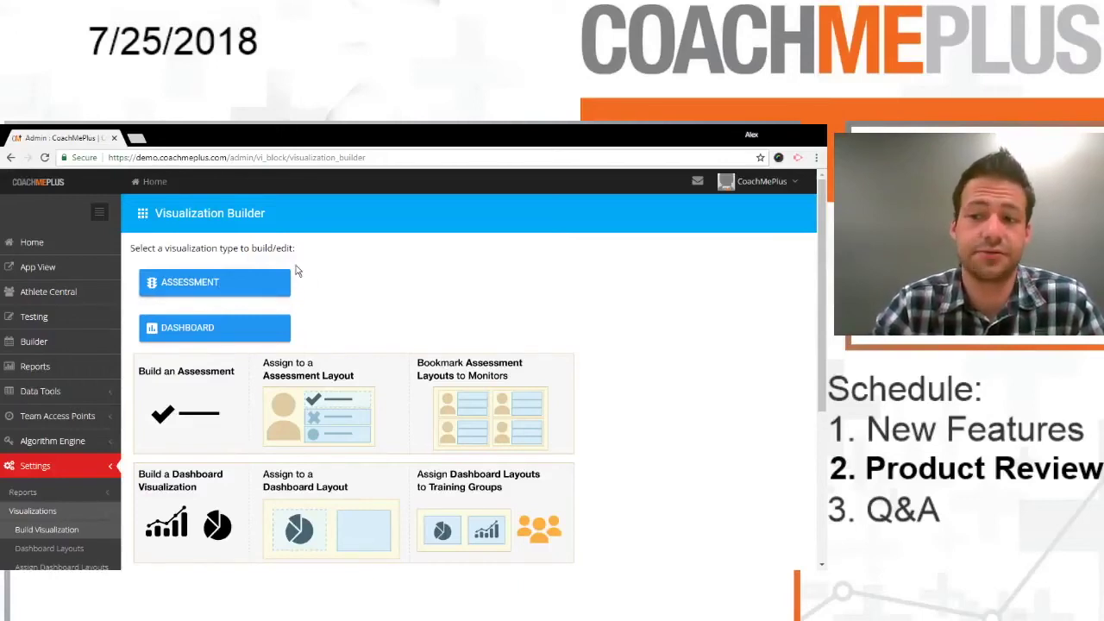
left_click(290, 326)
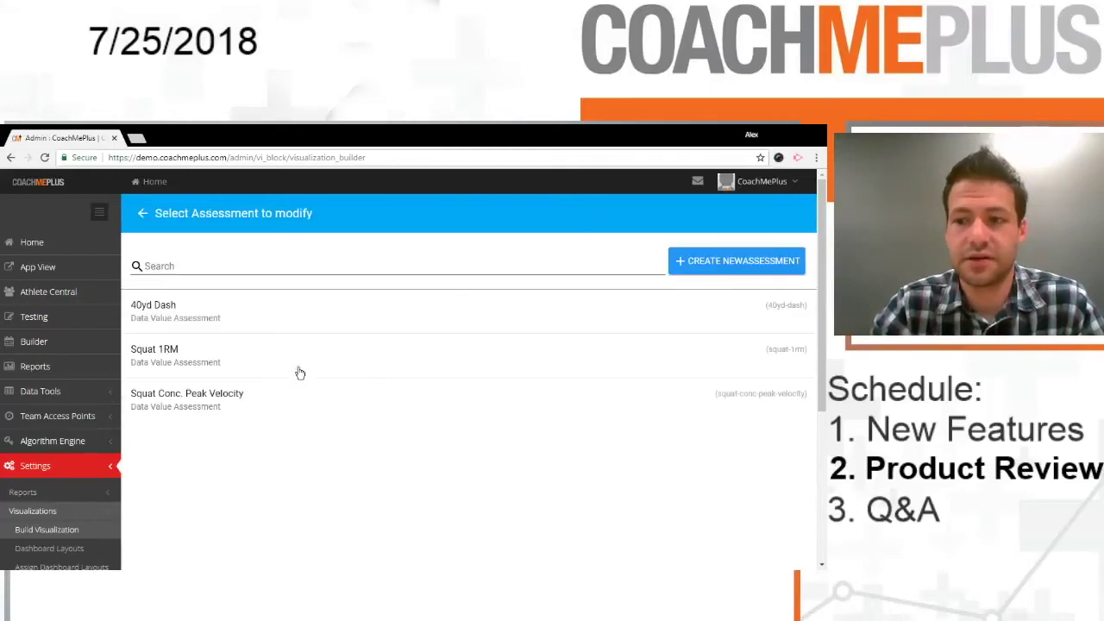
left_click(144, 213)
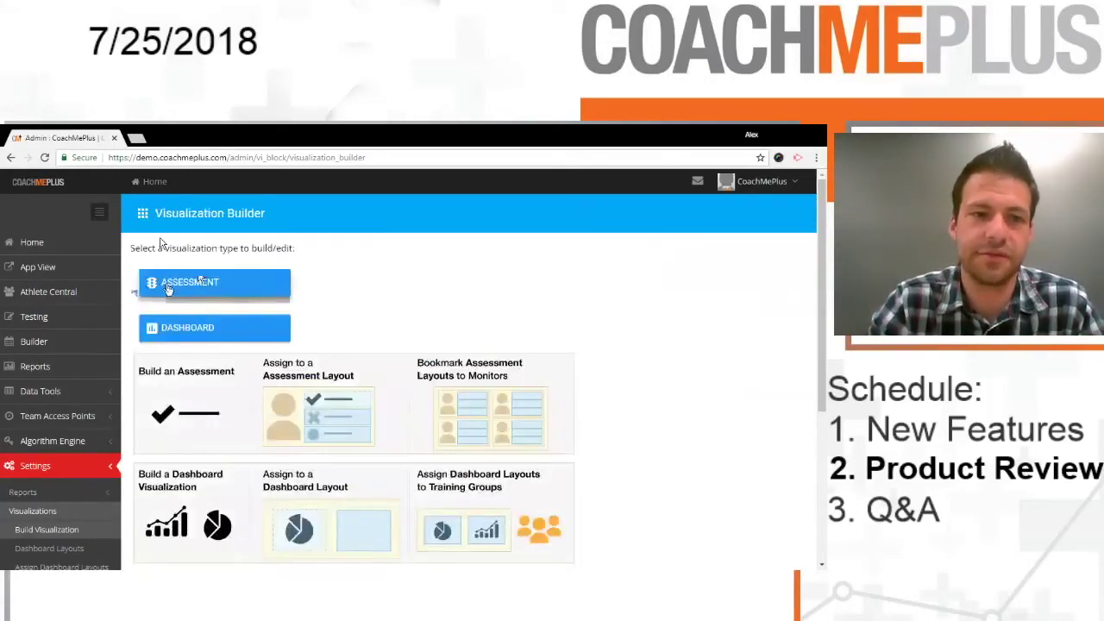
Open Assessment Layouts and start a new assessment monitor named "Daily Monitor"
scroll(172, 363, "down", 3)
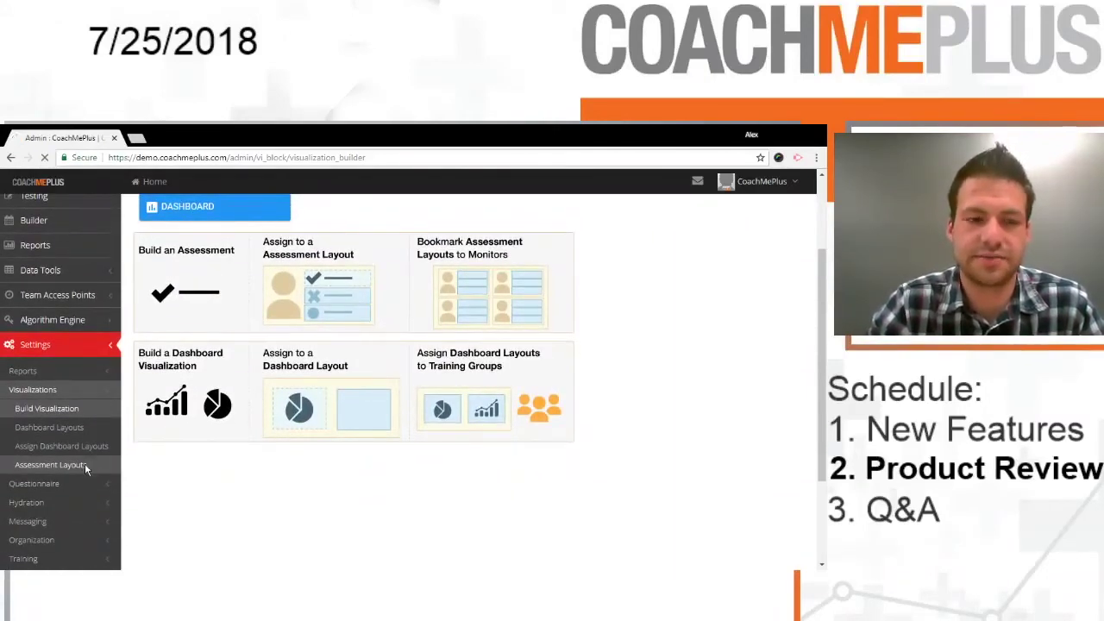
left_click(85, 466)
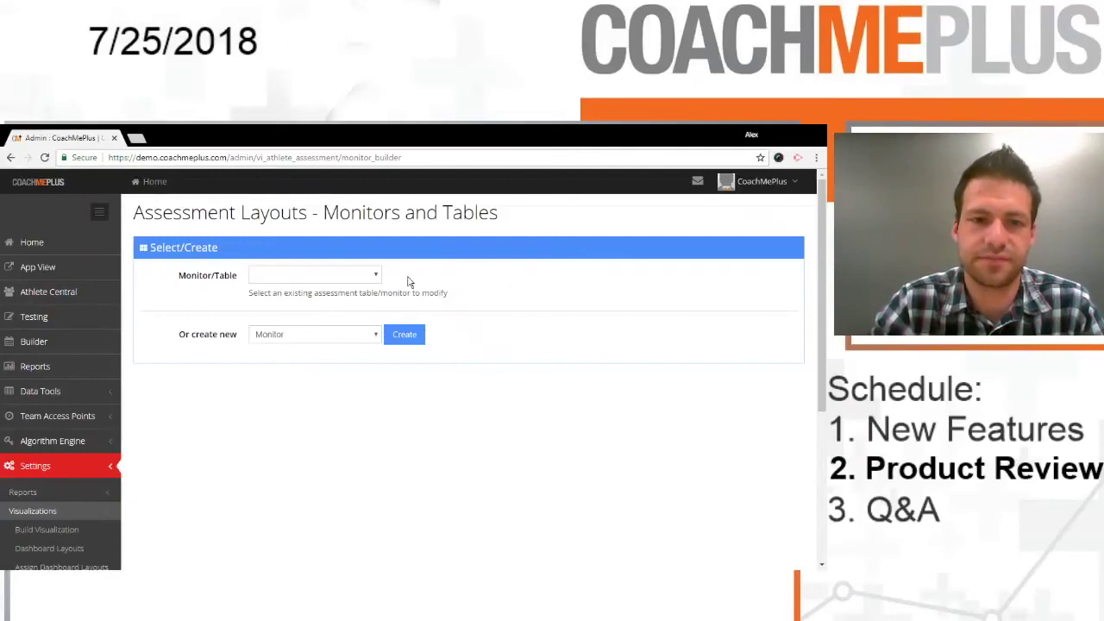
scroll(302, 332, "down", 2)
left_click(293, 306)
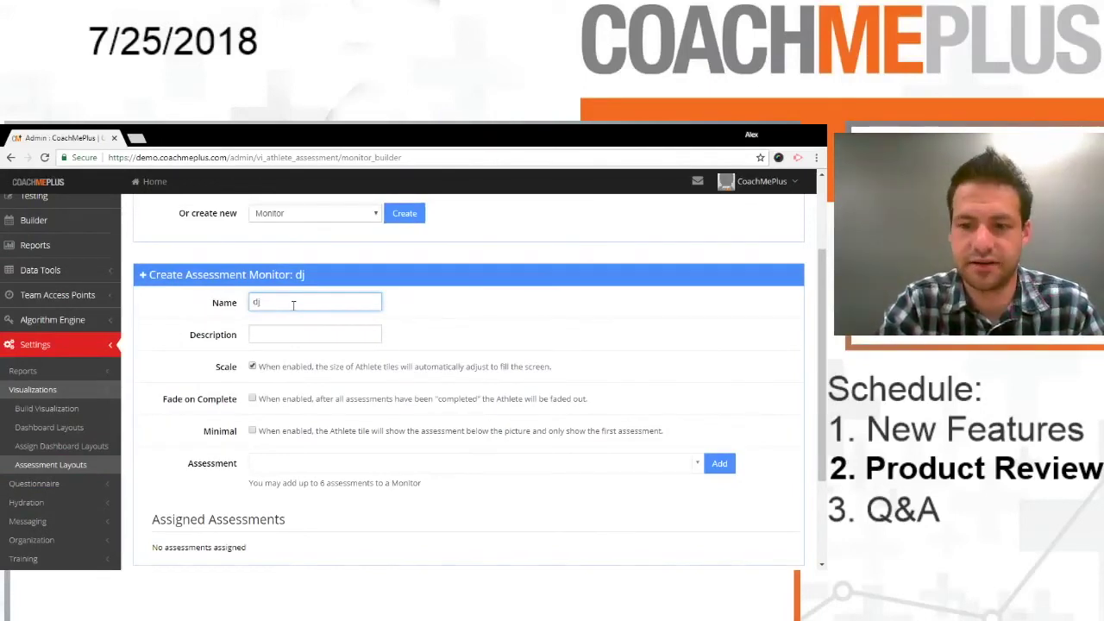
type("Daily Monitor")
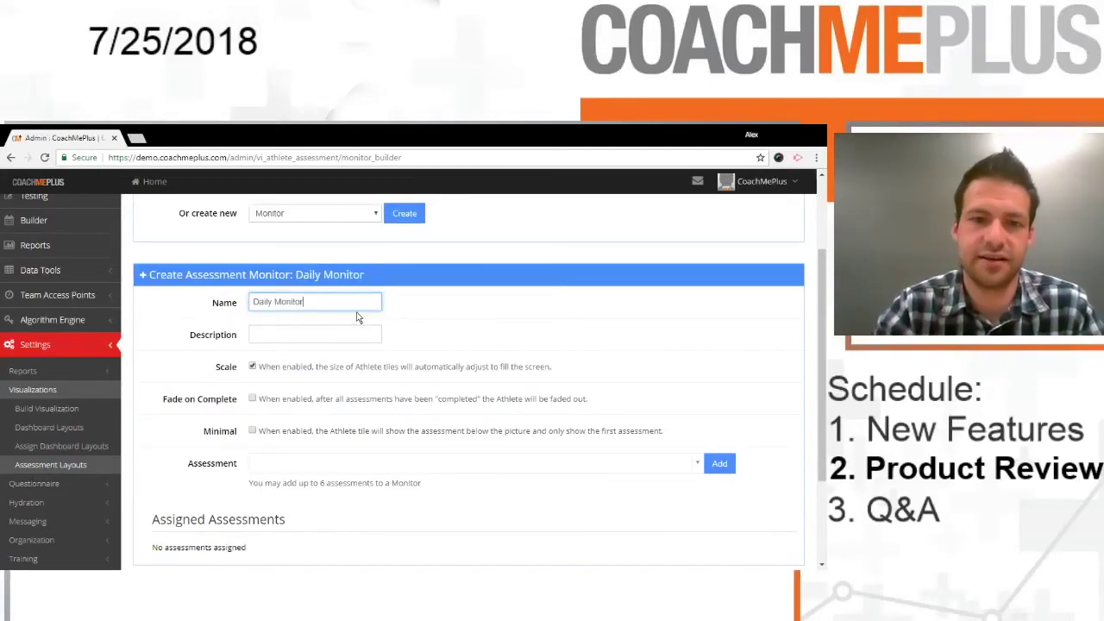
scroll(297, 330, "down", 1)
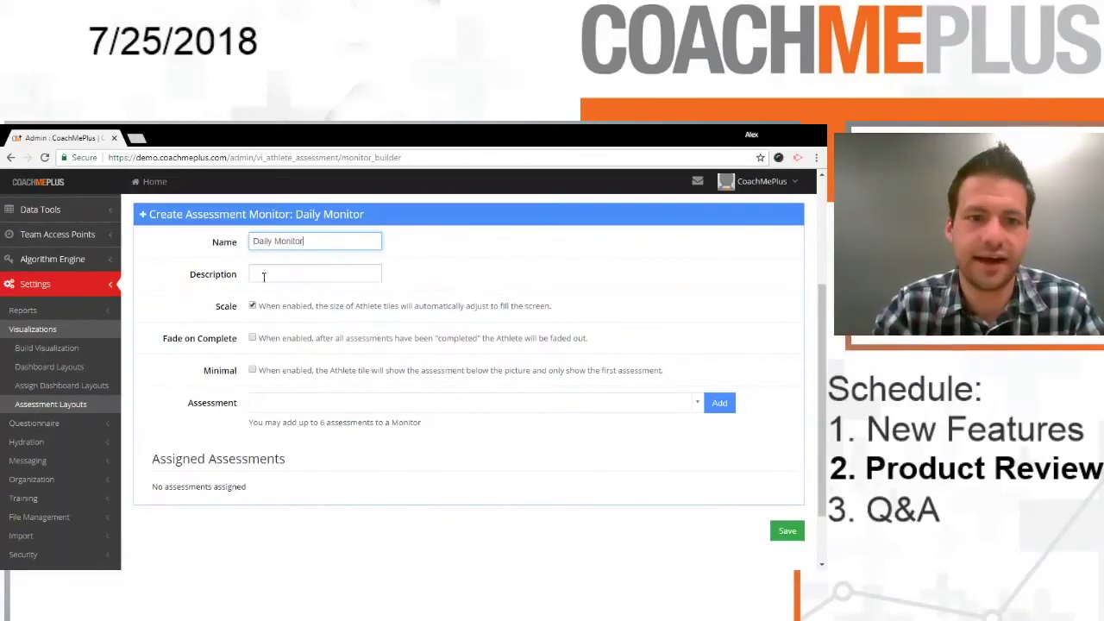
left_click(252, 305)
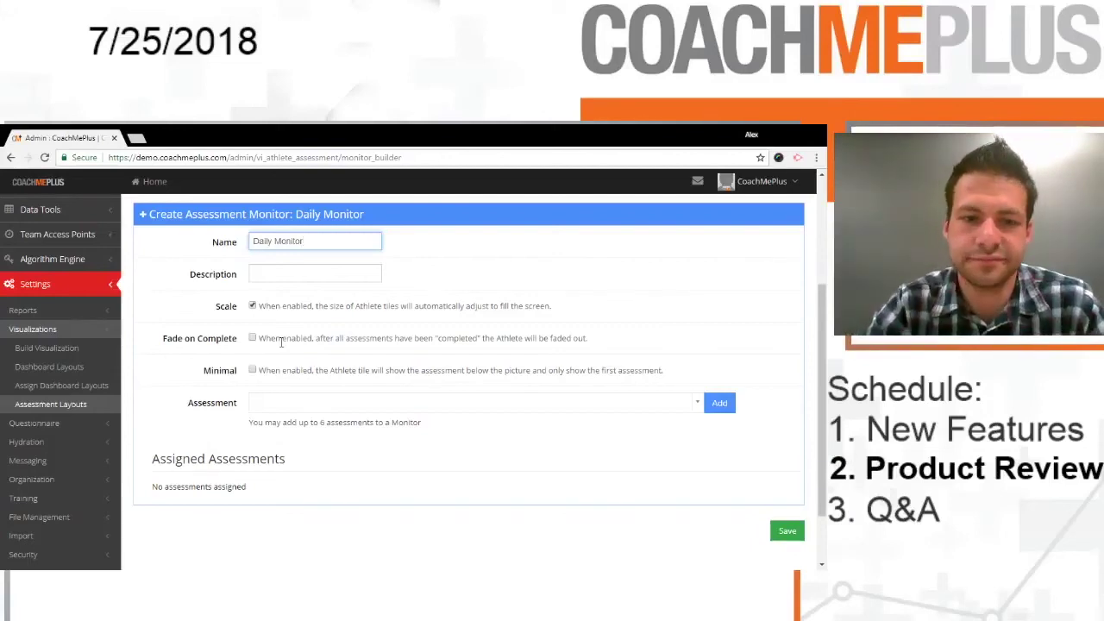
Find the Checkin Weight assessment by searching for "weigh" and assign it to the Daily Monitor
left_click(312, 407)
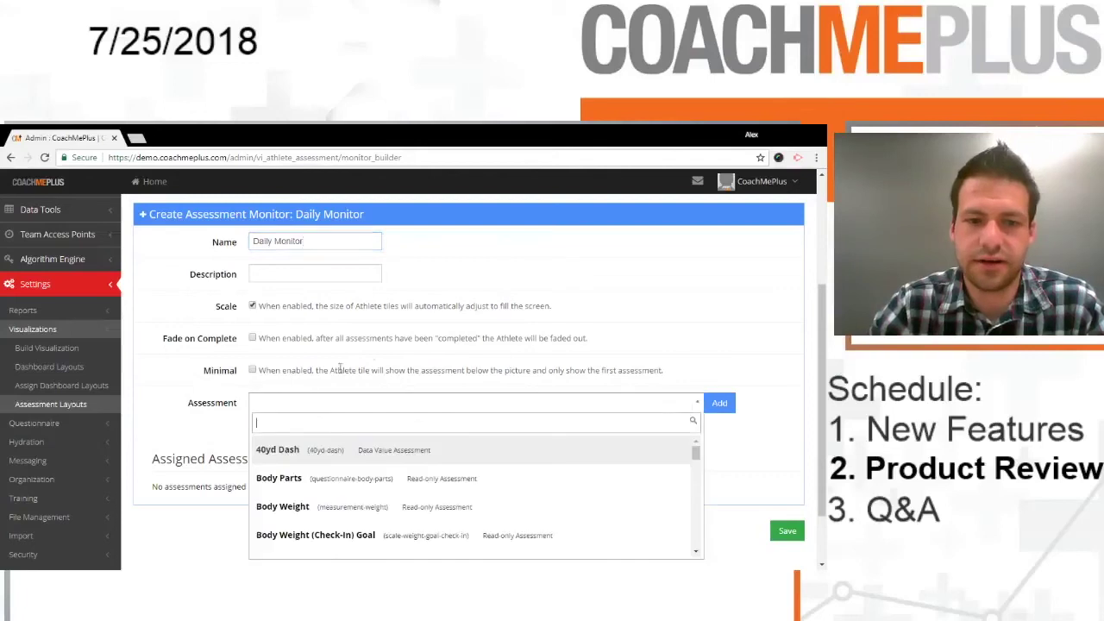
scroll(515, 301, "down", 2)
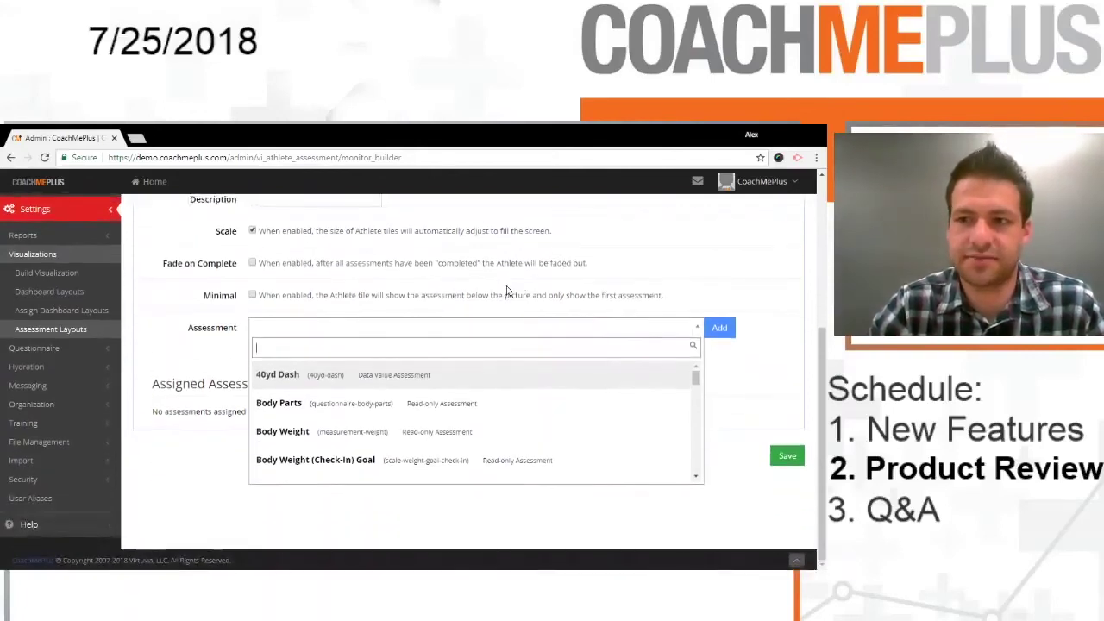
type("weig")
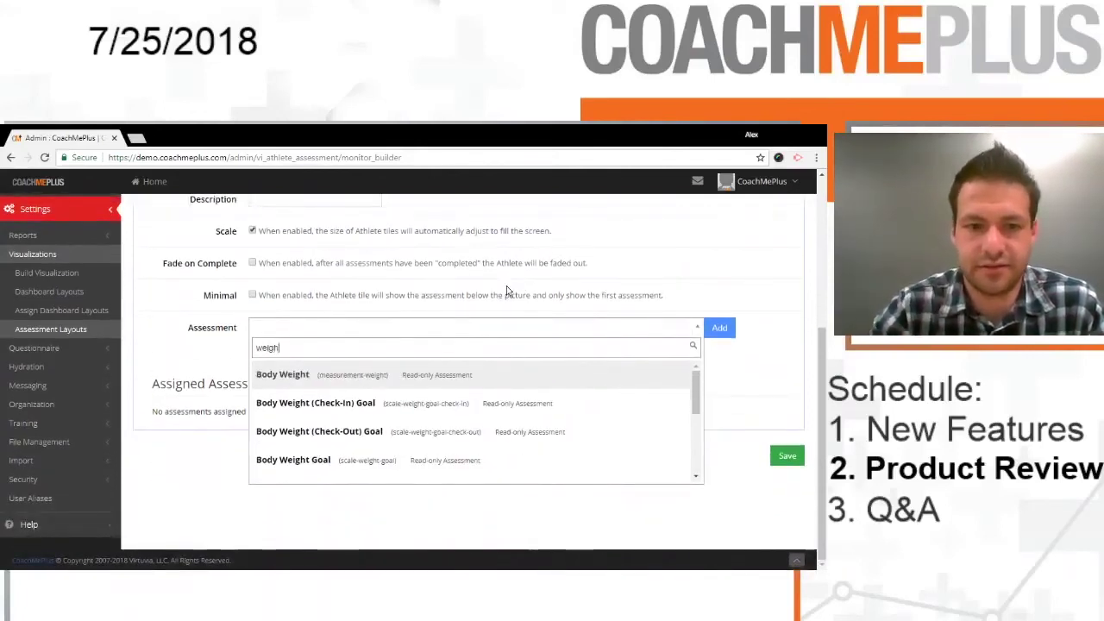
type("h")
scroll(364, 414, "down", 3)
scroll(365, 414, "up", 3)
left_click(366, 423)
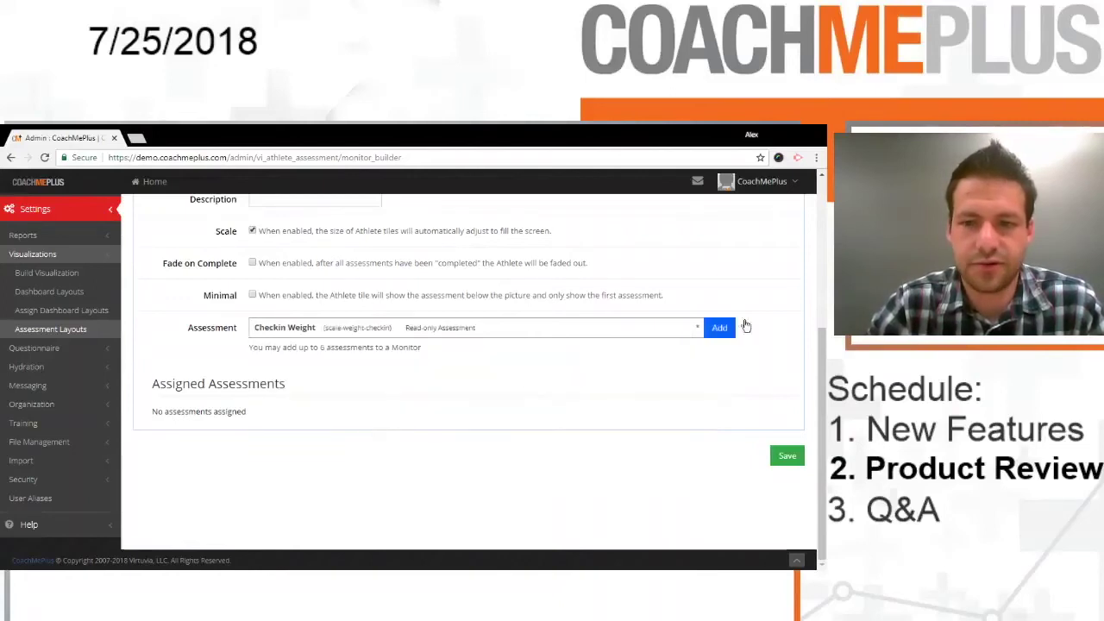
left_click(718, 327)
Add the Checkout Weight assessment to the monitor's assigned assessments
left_click(607, 331)
type("we")
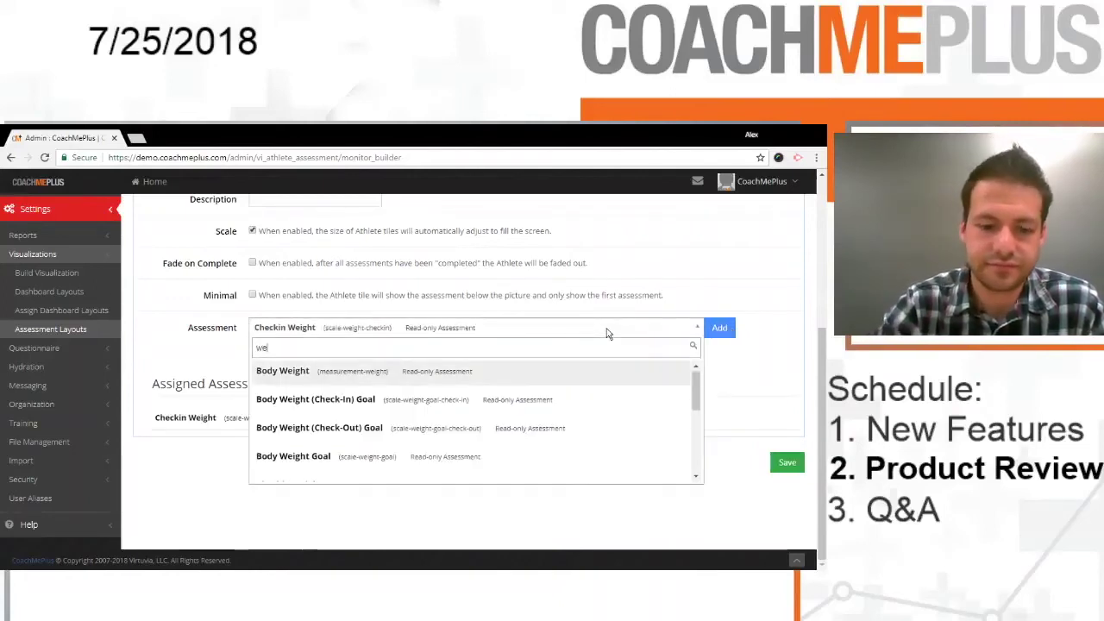
type("igh")
scroll(362, 393, "down", 4)
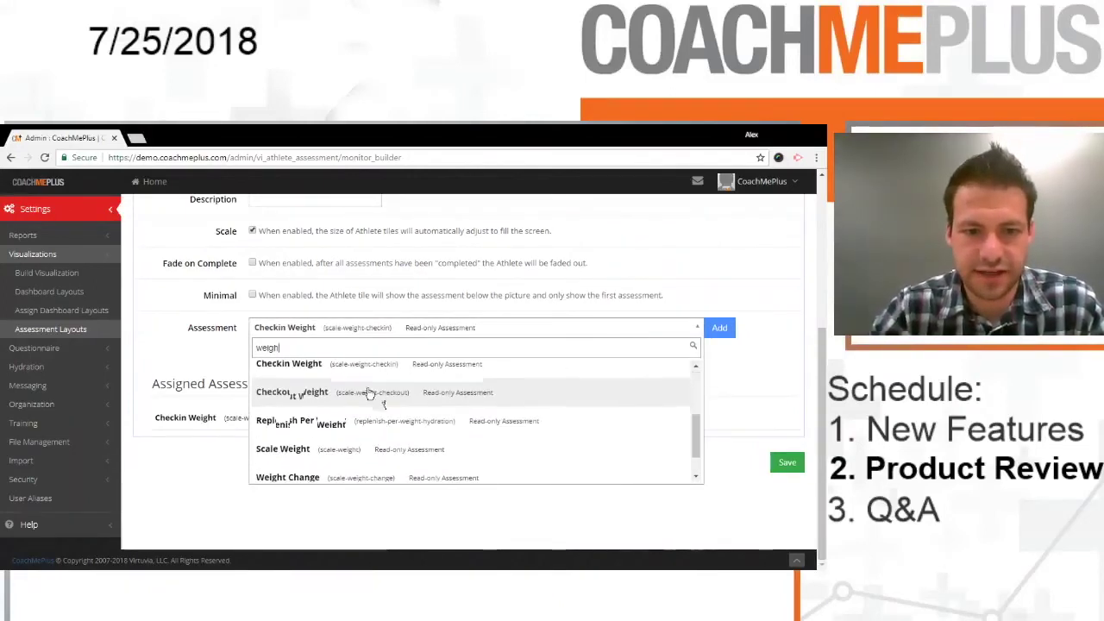
left_click(364, 393)
left_click(716, 328)
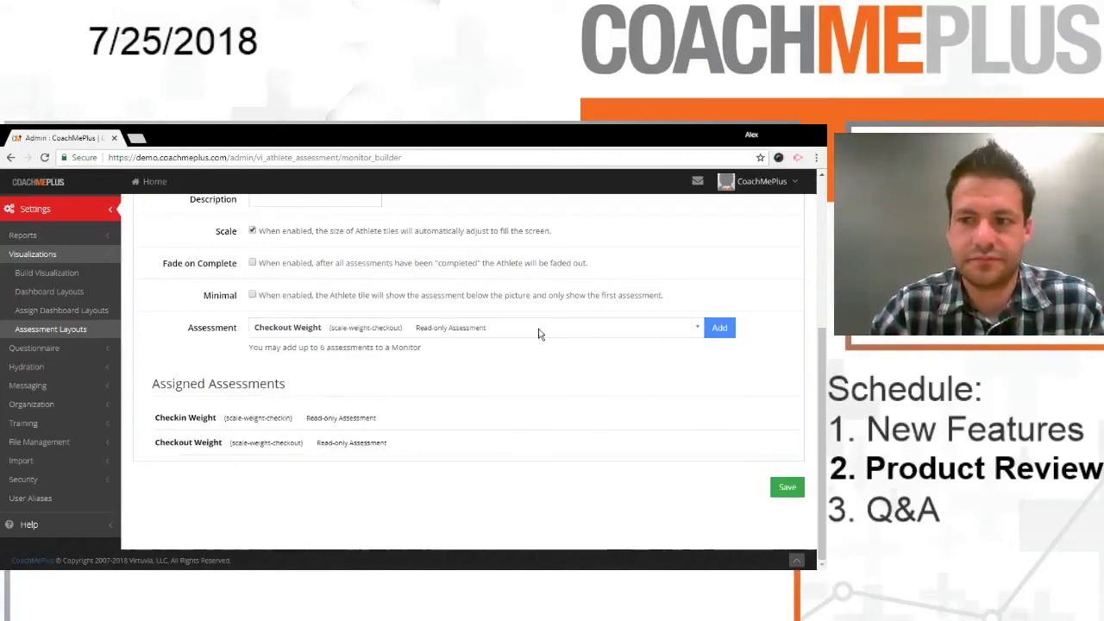
Add the Weight Change and Weight Change Percent assessments to the monitor
left_click(504, 329)
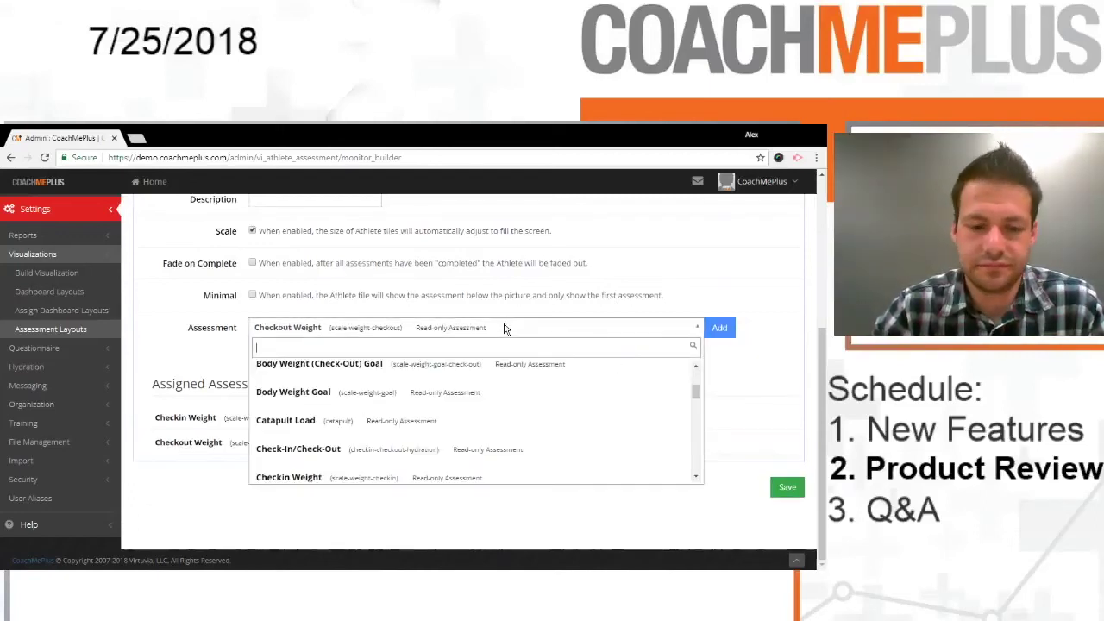
type("chan")
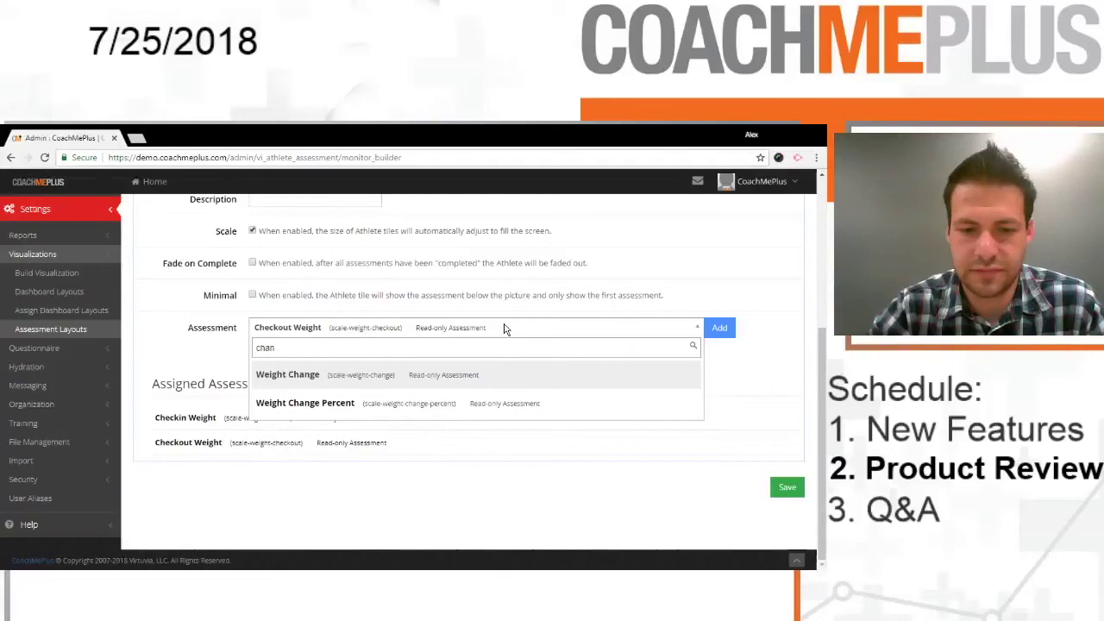
key("Return")
left_click(587, 329)
type("w")
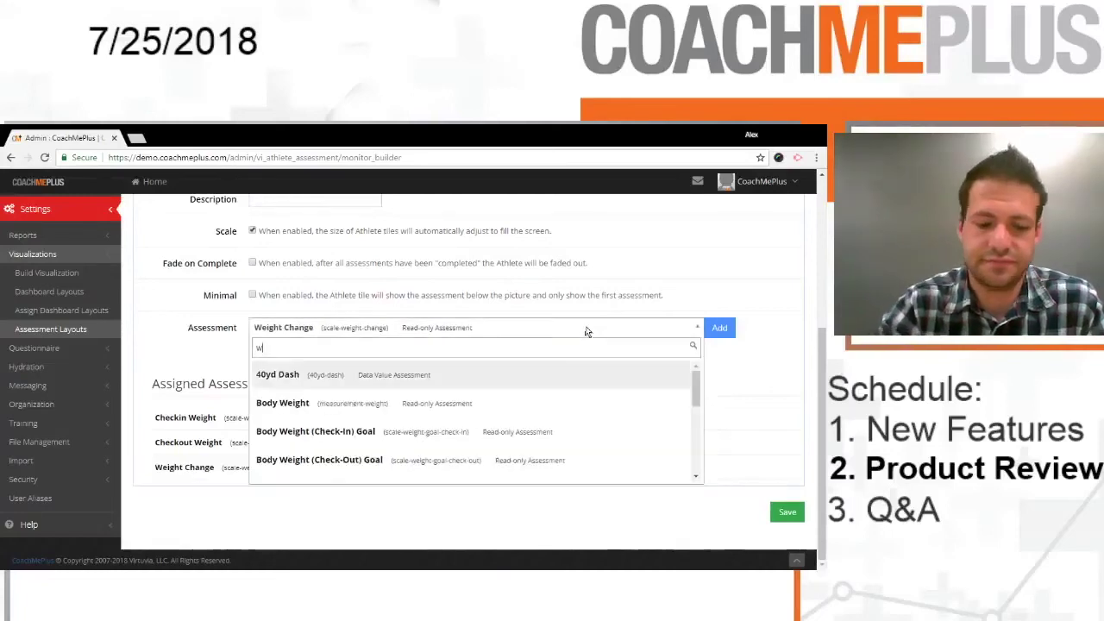
type("eight")
scroll(419, 397, "down", 4)
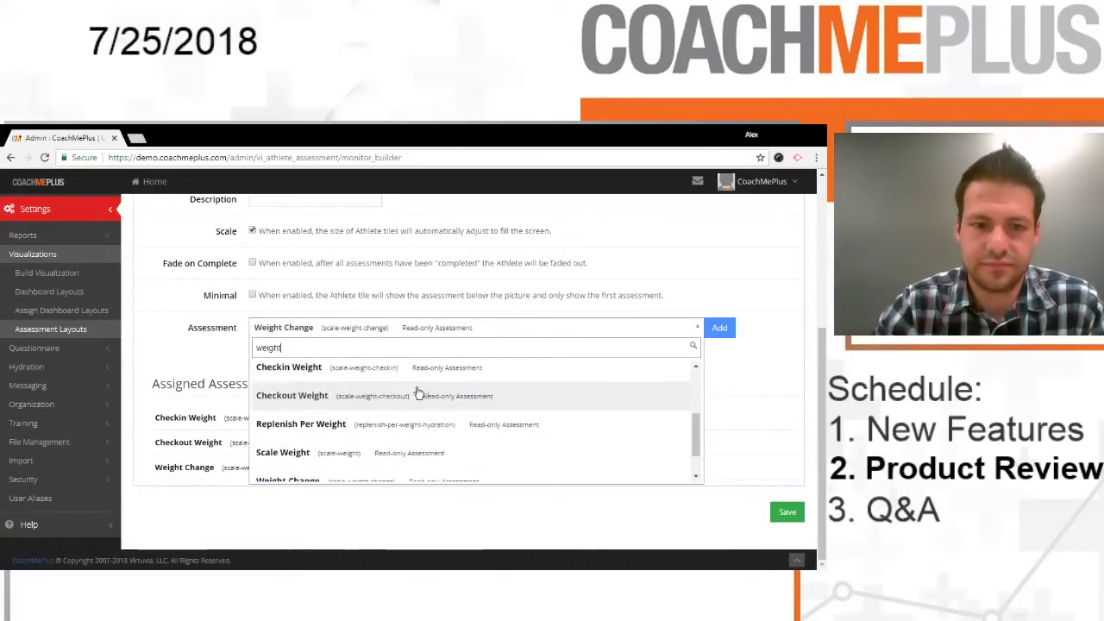
left_click(345, 466)
left_click(719, 331)
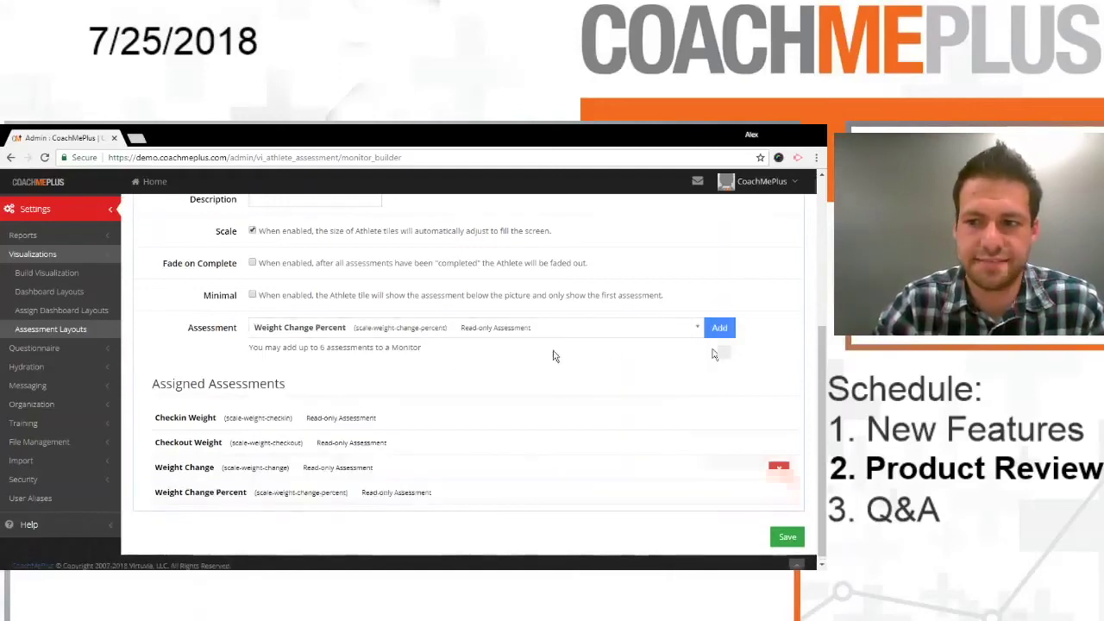
Assign the Questionnaire Sum (questionnaire-sum) assessment to the monitor
left_click(454, 333)
type("questionna")
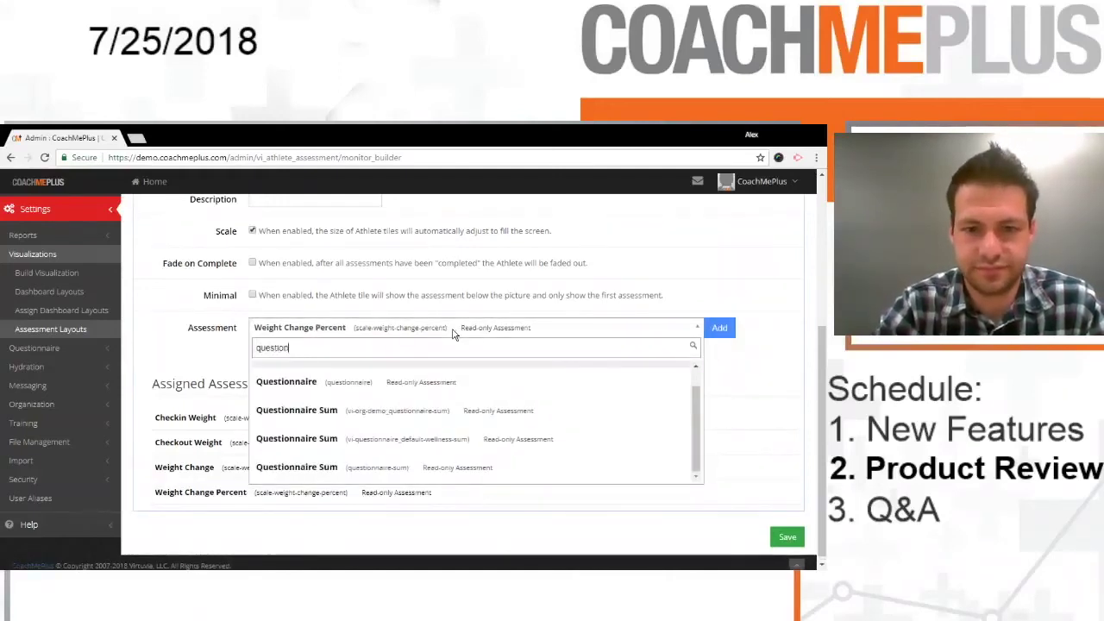
left_click(544, 458)
left_click(719, 323)
Add the Training assessment as the sixth assignment and save the Daily Monitor layout
left_click(590, 324)
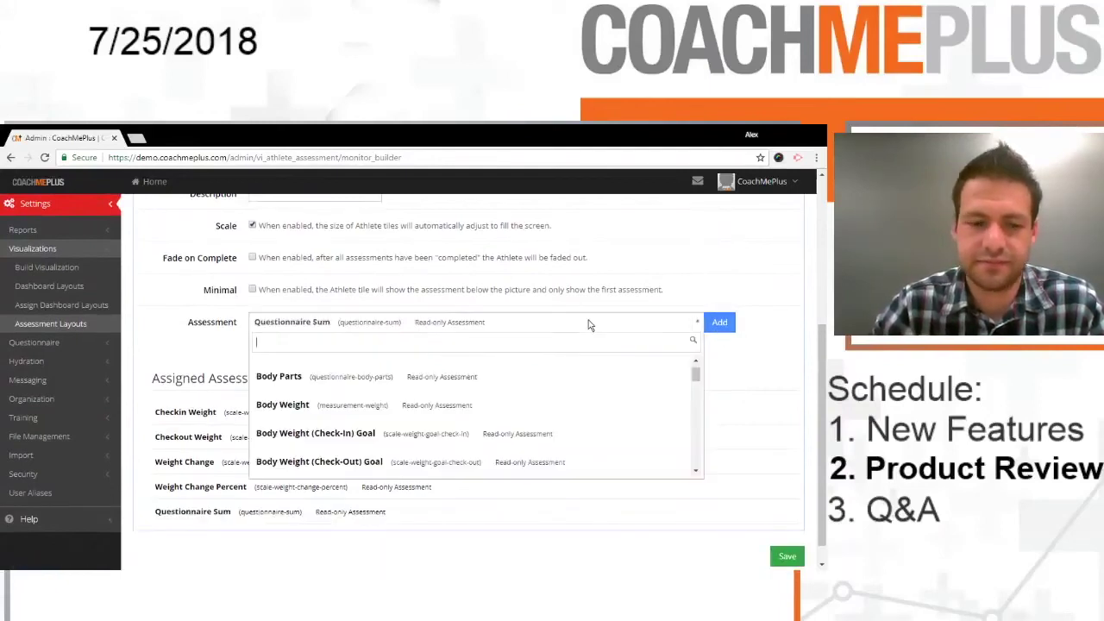
type("training")
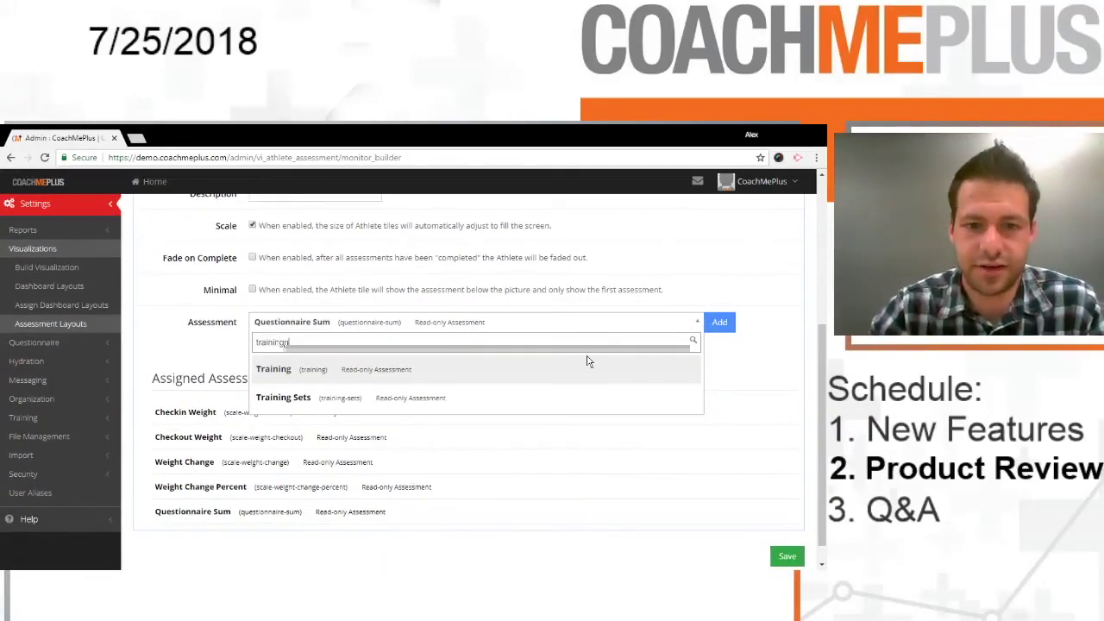
left_click(500, 372)
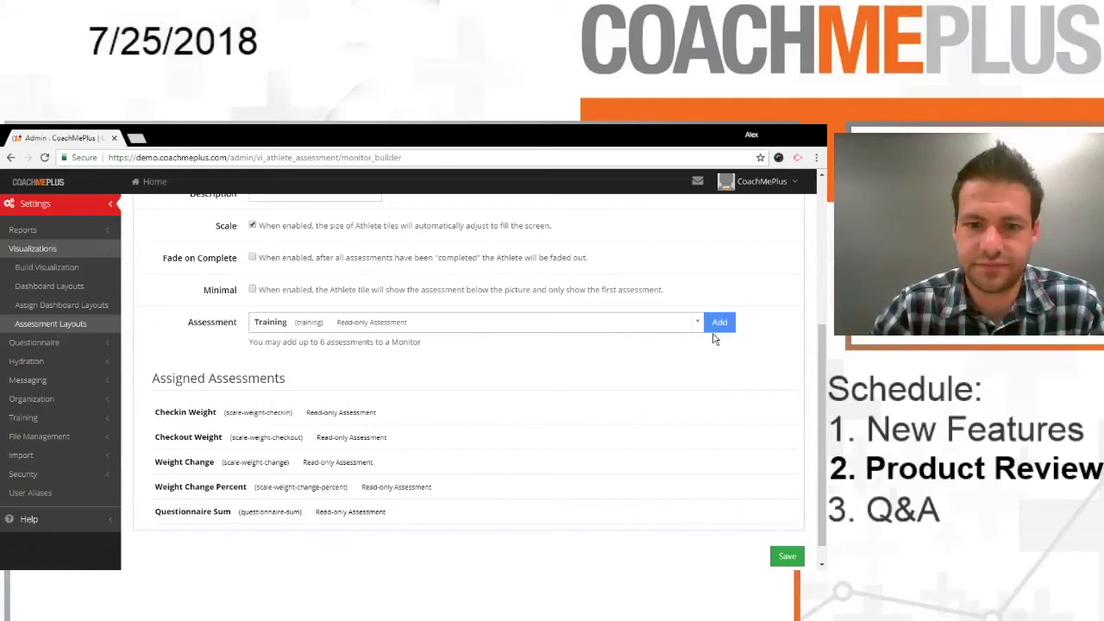
left_click(719, 322)
scroll(707, 345, "down", 1)
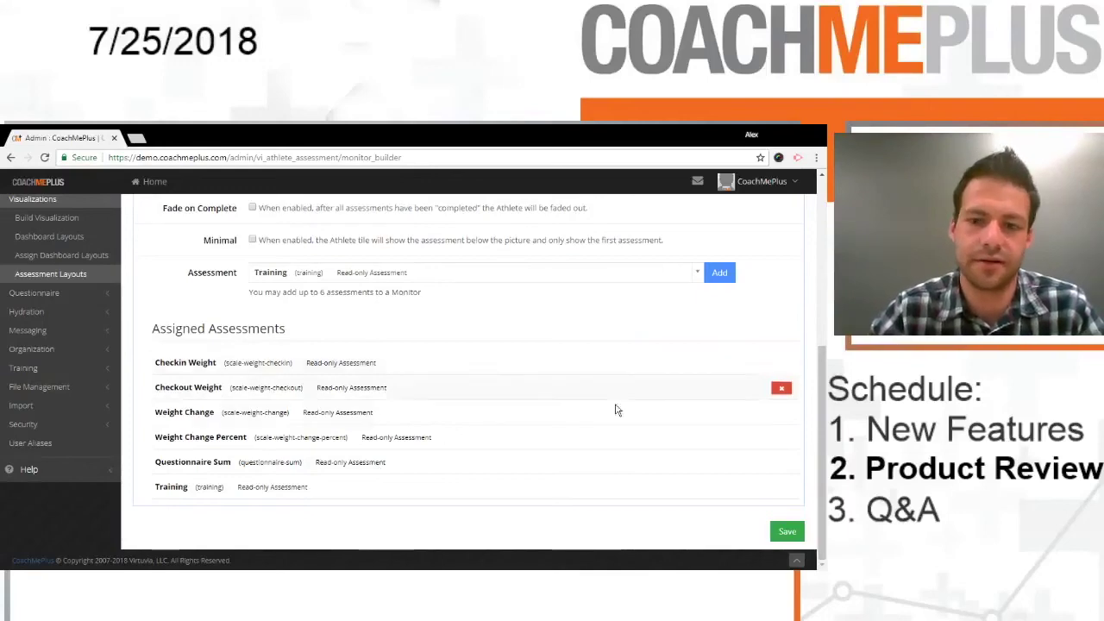
left_click(788, 531)
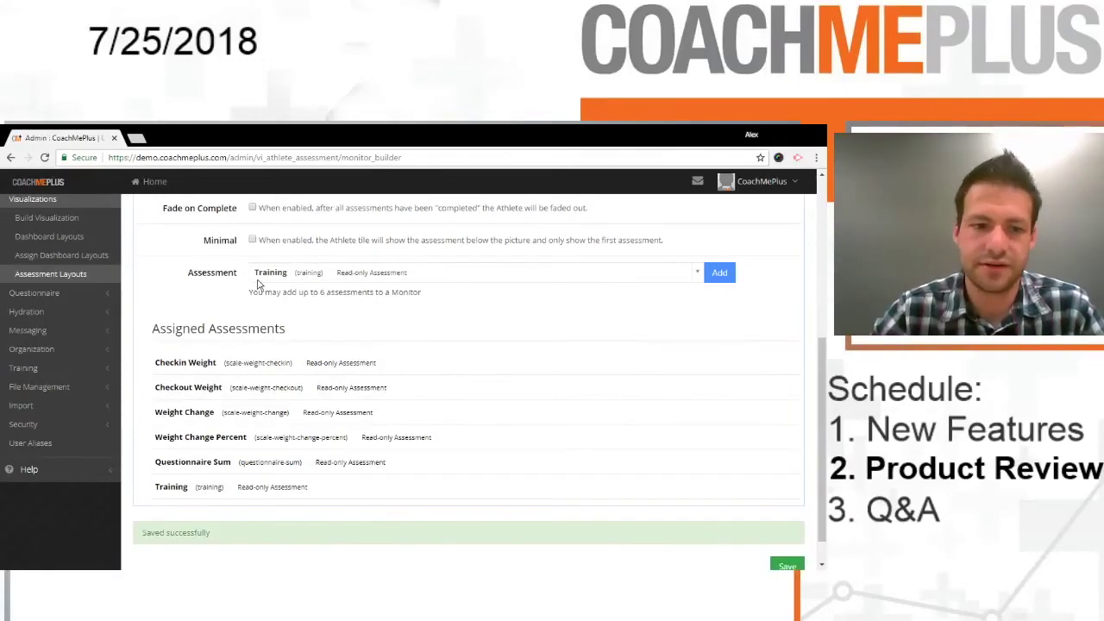
Return to the administration home and open the list of devices in the security settings
left_click(149, 181)
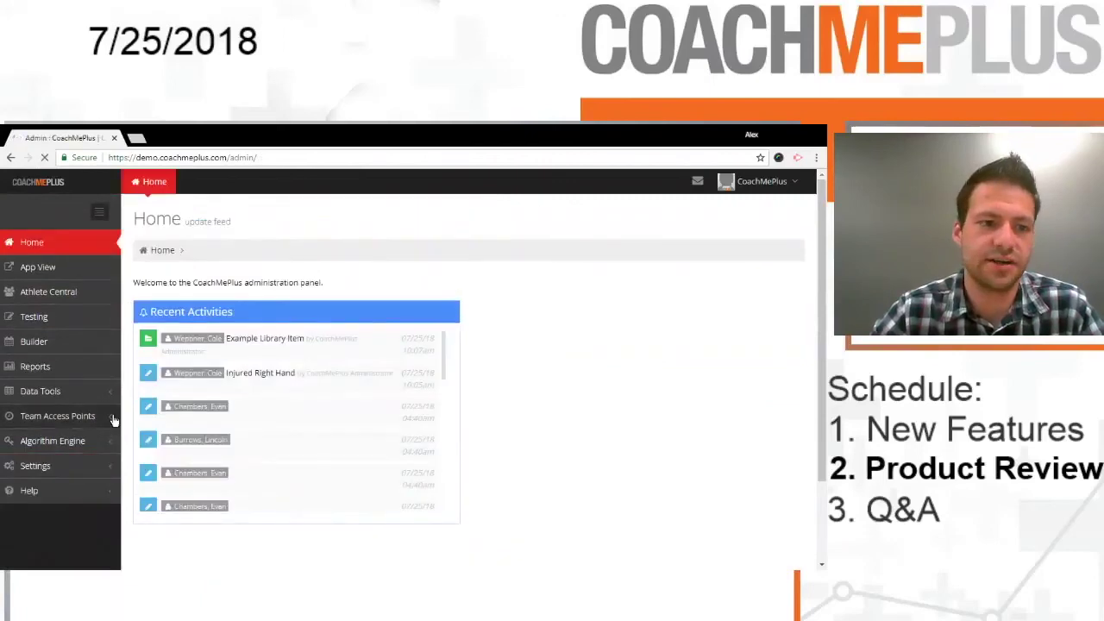
left_click(97, 466)
scroll(93, 237, "down", 3)
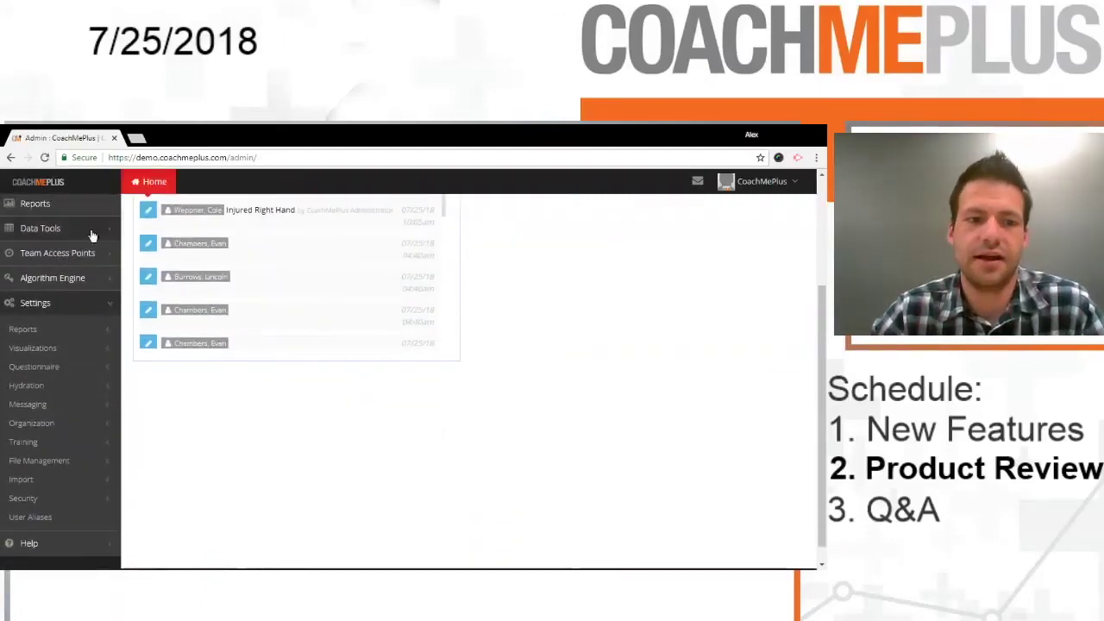
left_click(89, 504)
scroll(57, 360, "down", 3)
left_click(49, 370)
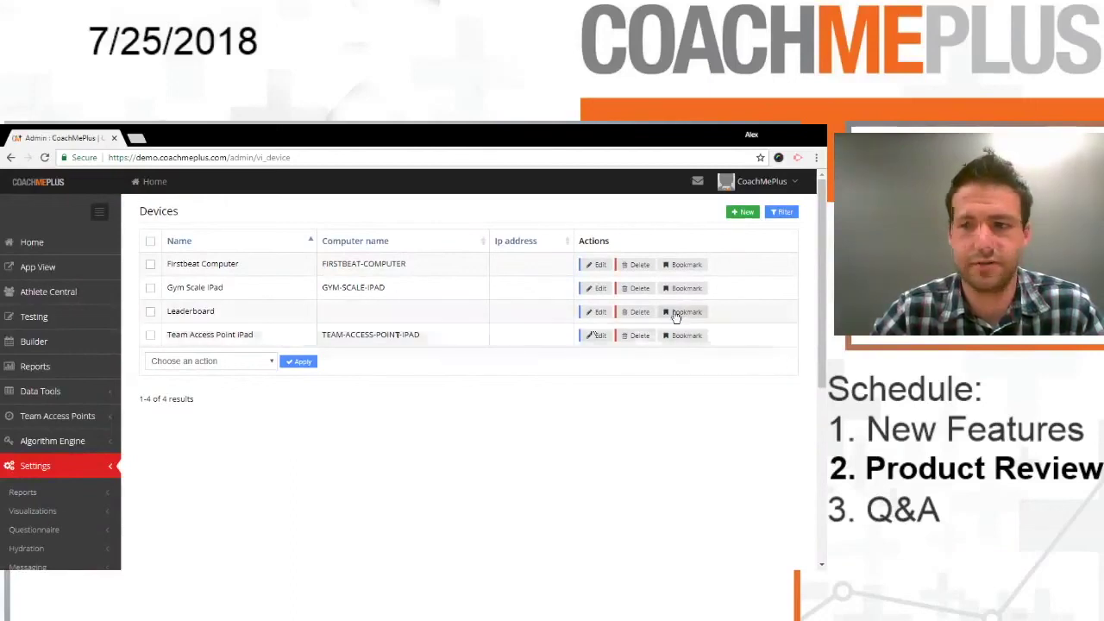
Create and save a new device named "Monitor", keeping the default Device role
left_click(741, 212)
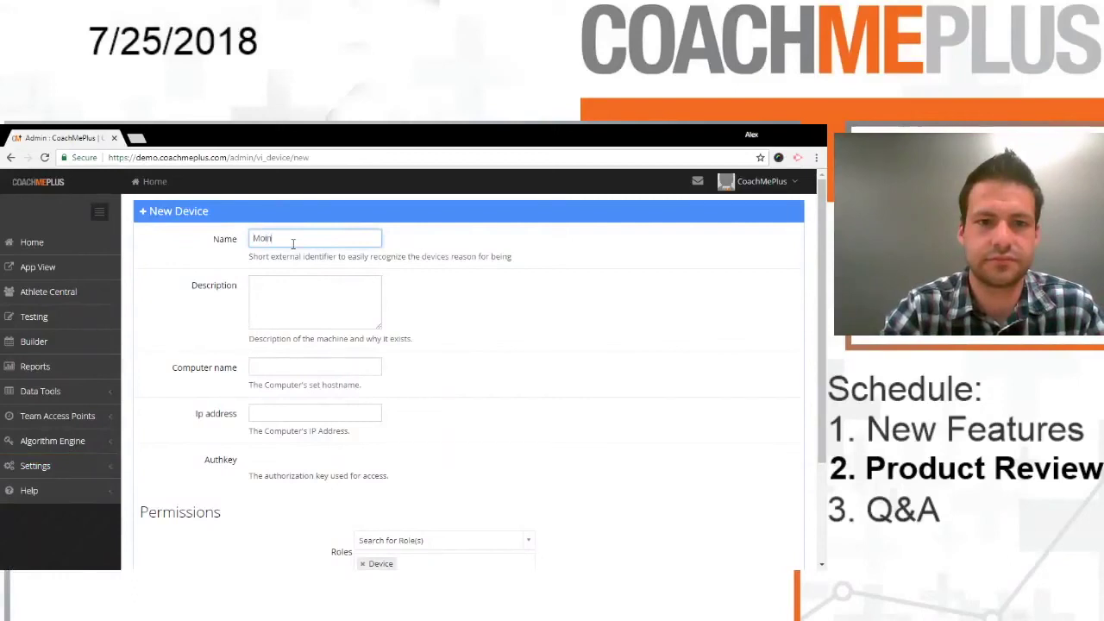
type("Moin")
scroll(293, 244, "down", 3)
left_click(361, 511)
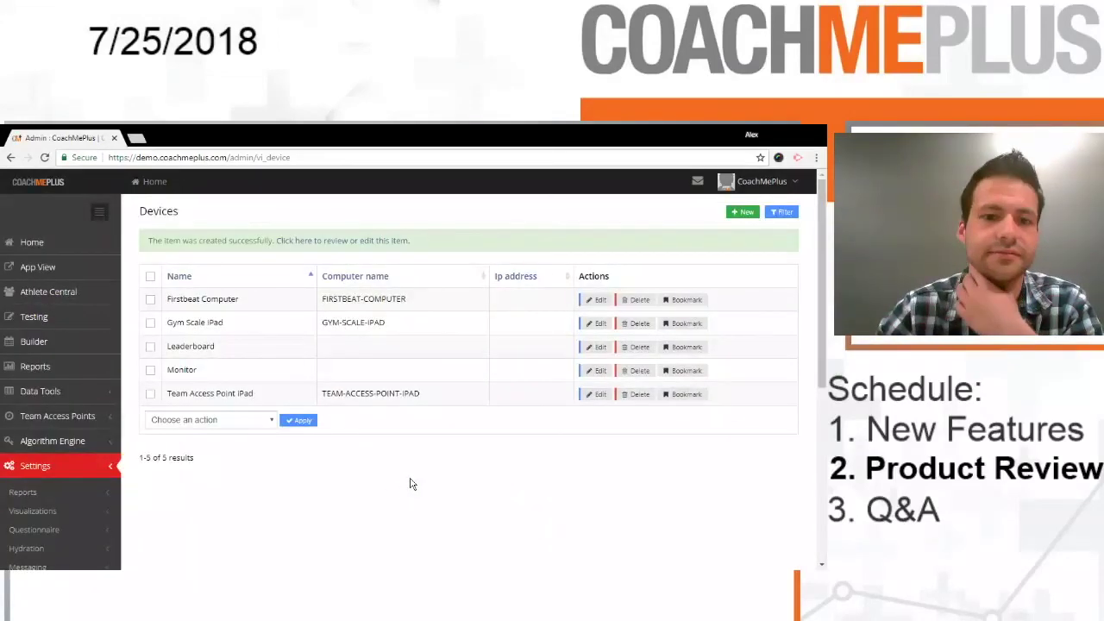
Open the bookmark link builder for the Monitor device and choose the training group whose athletes it shows
left_click(686, 370)
scroll(181, 362, "down", 2)
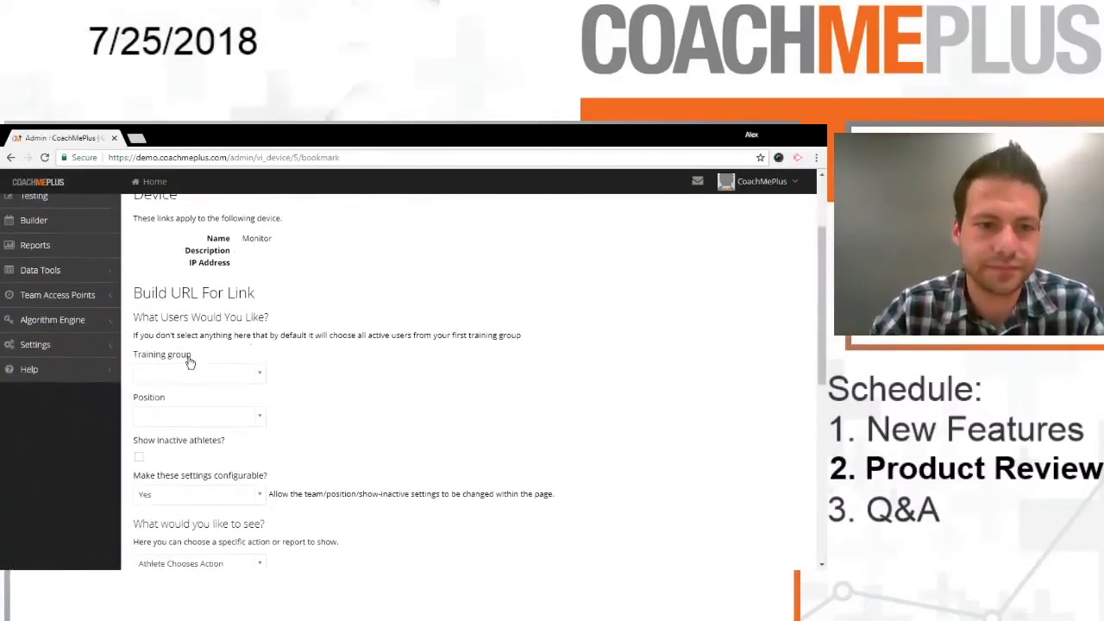
left_click(194, 373)
left_click(177, 417)
scroll(247, 310, "down", 3)
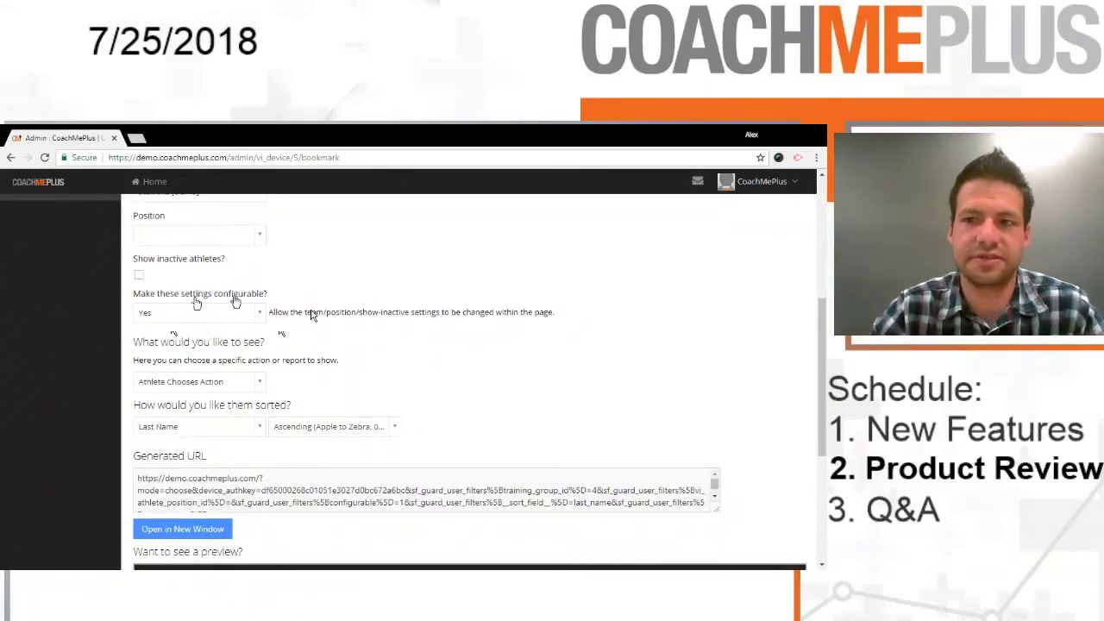
Set the device link to show the Daily Monitor assessment monitor
scroll(324, 273, "down", 5)
left_click(192, 205)
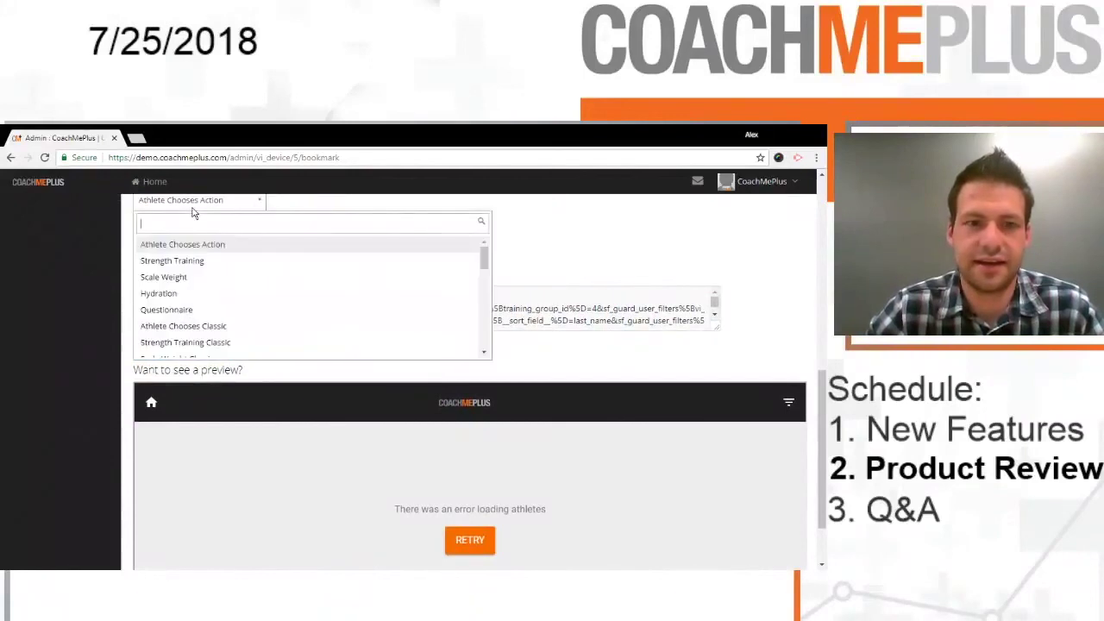
scroll(207, 266, "down", 3)
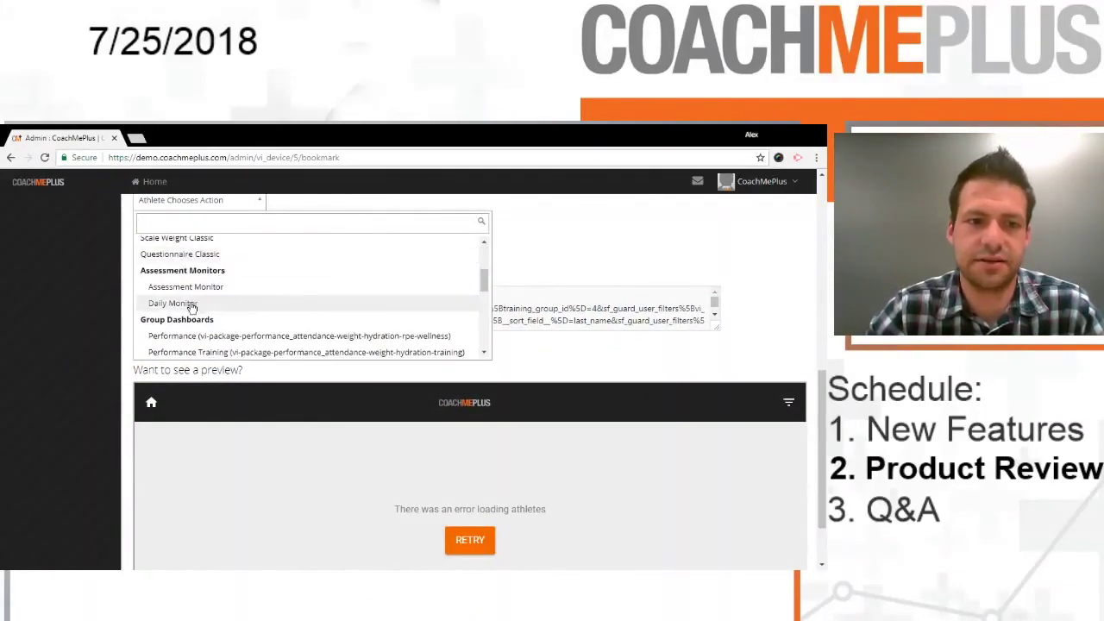
scroll(228, 276, "up", 2)
scroll(211, 276, "down", 2)
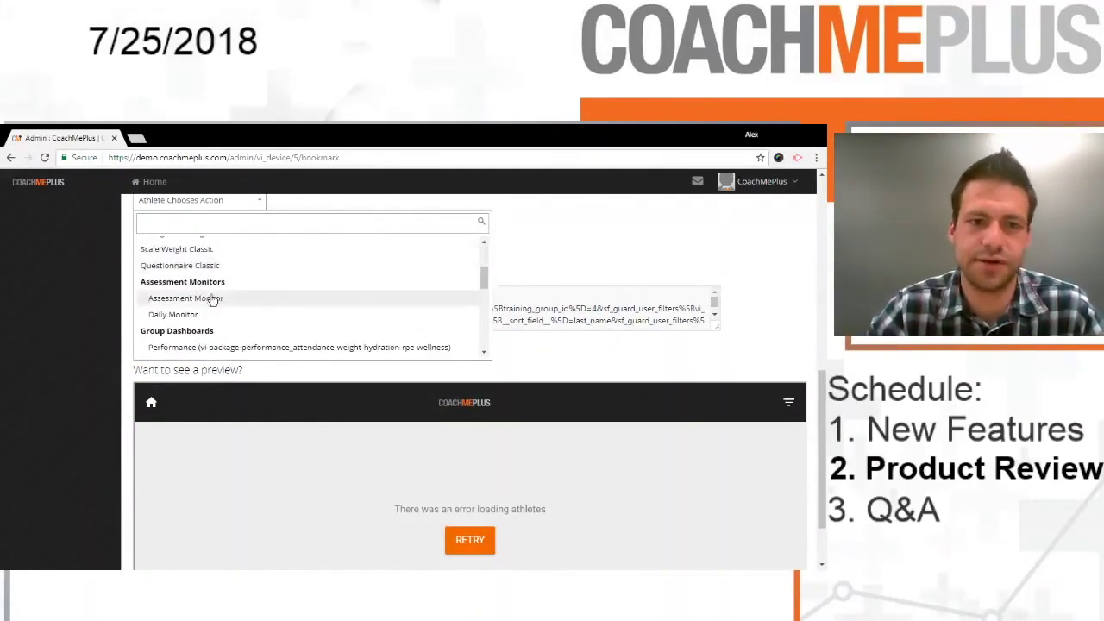
left_click(203, 315)
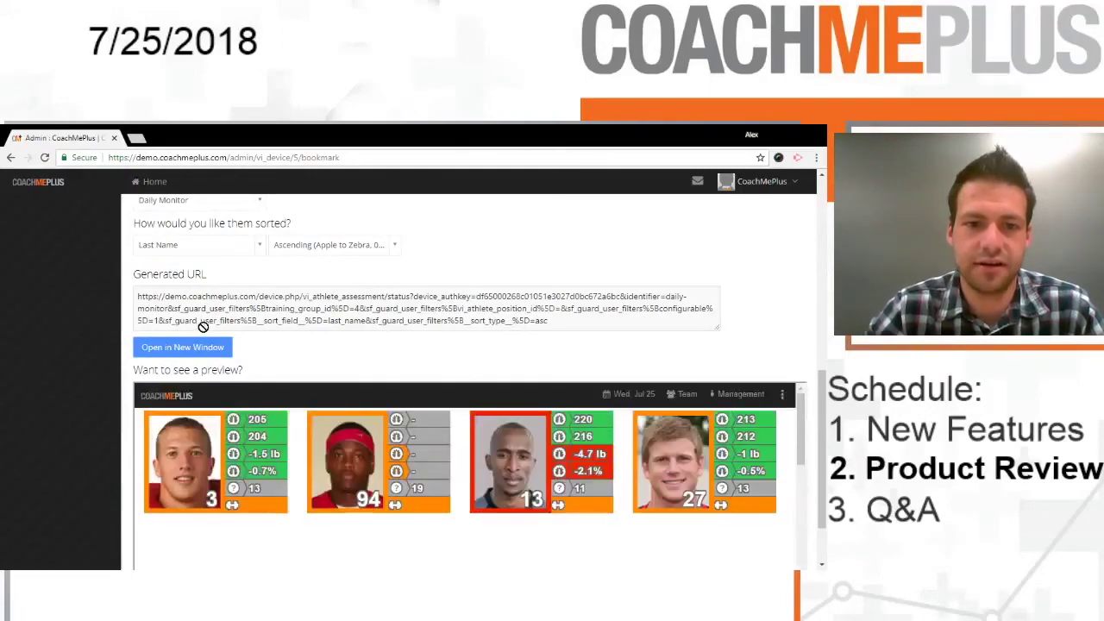
Copy the generated Daily Monitor URL, including its device authorization key, and load it in the browser
left_click(360, 311)
key("ctrl+c")
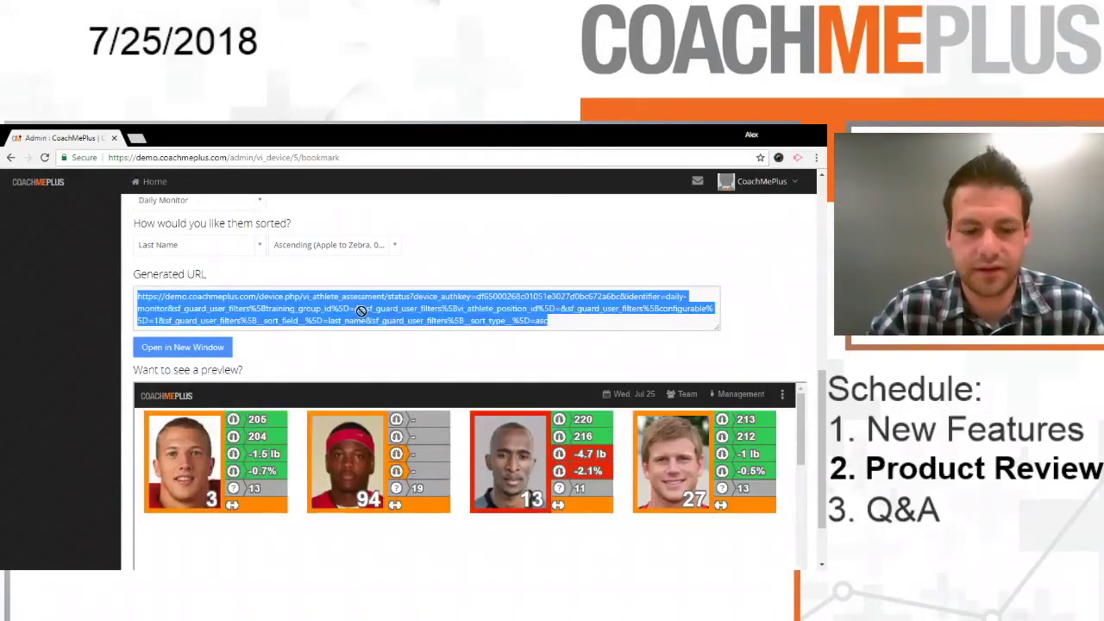
left_click(143, 157)
key("ctrl+v")
key("Return")
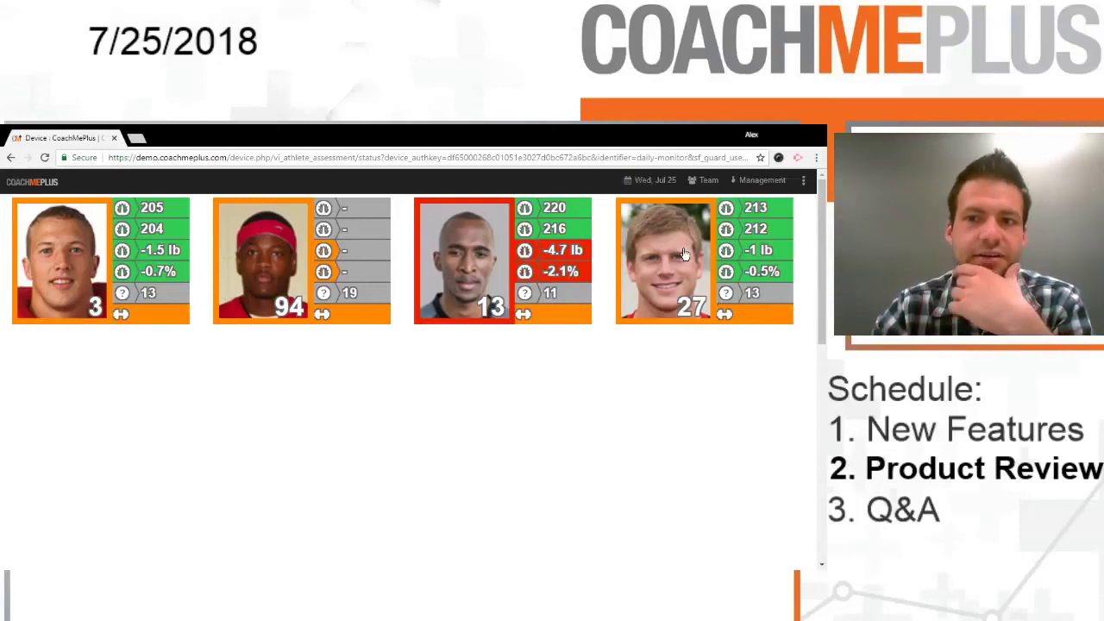
Go back from the loaded athlete monitor to the Monitor device's link builder
left_click(10, 158)
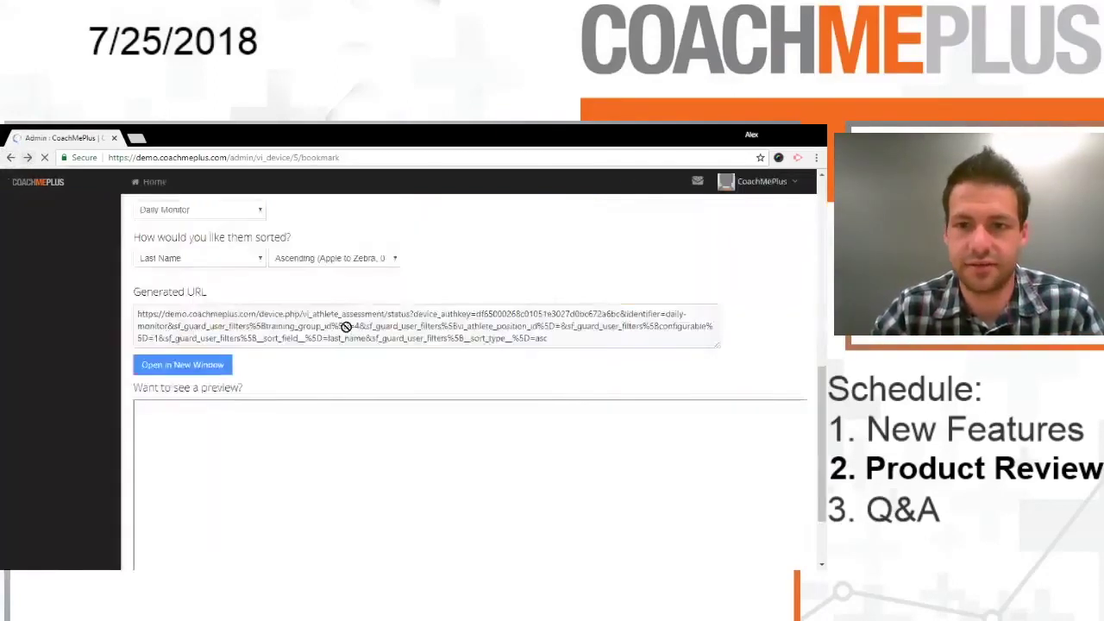
scroll(347, 323, "up", 4)
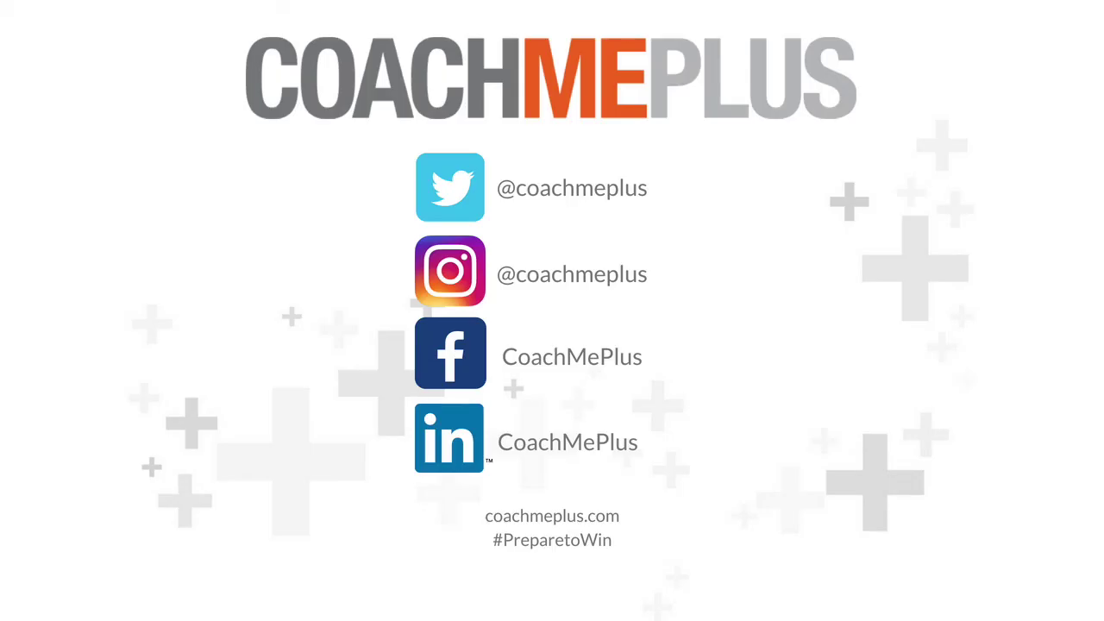